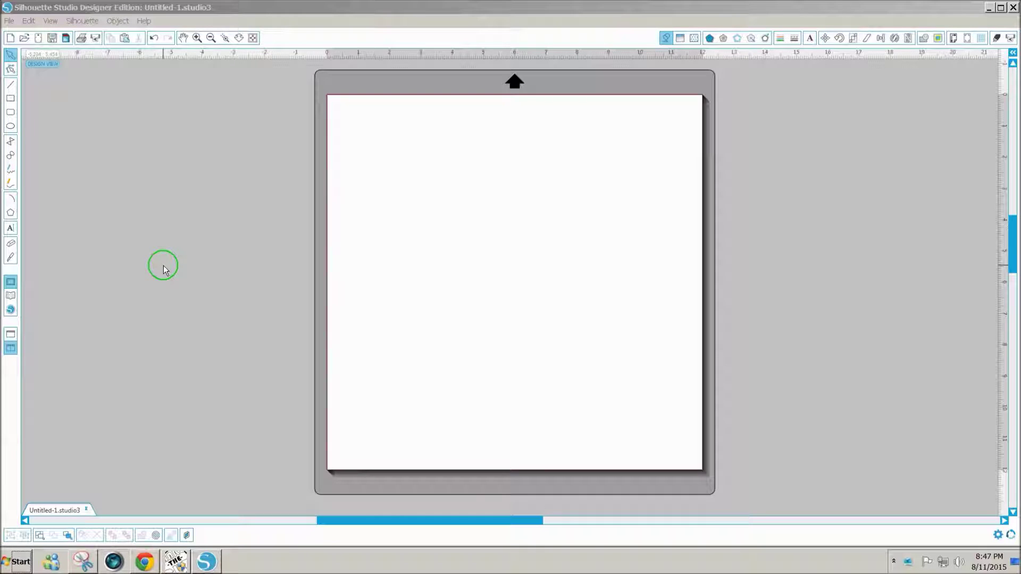
# Place the 'geometric background' design from Recent Downloads on the mat, nudge it into place, and deselect
pyautogui.click(9, 21)
pyautogui.click(25, 178)
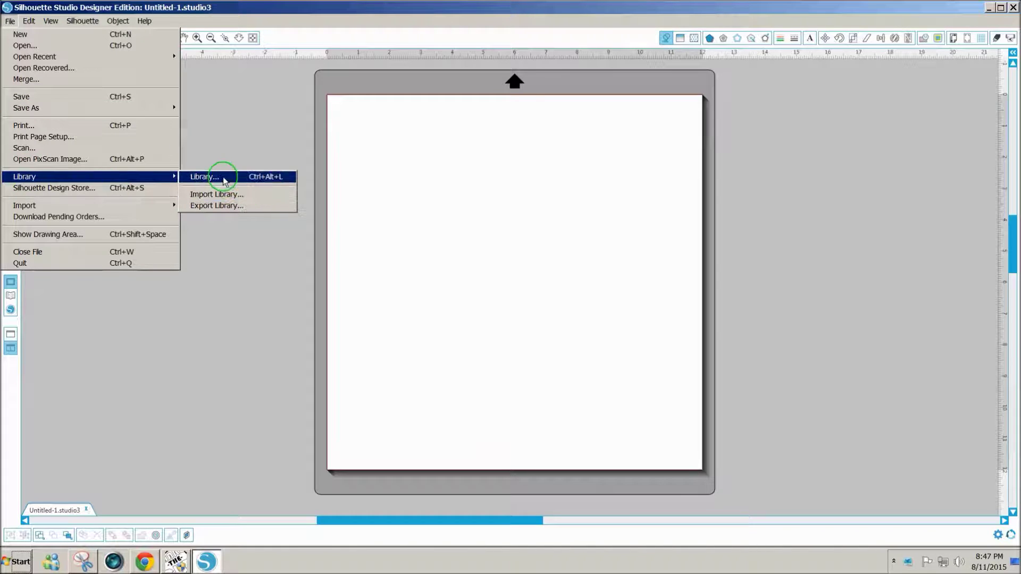
pyautogui.click(216, 179)
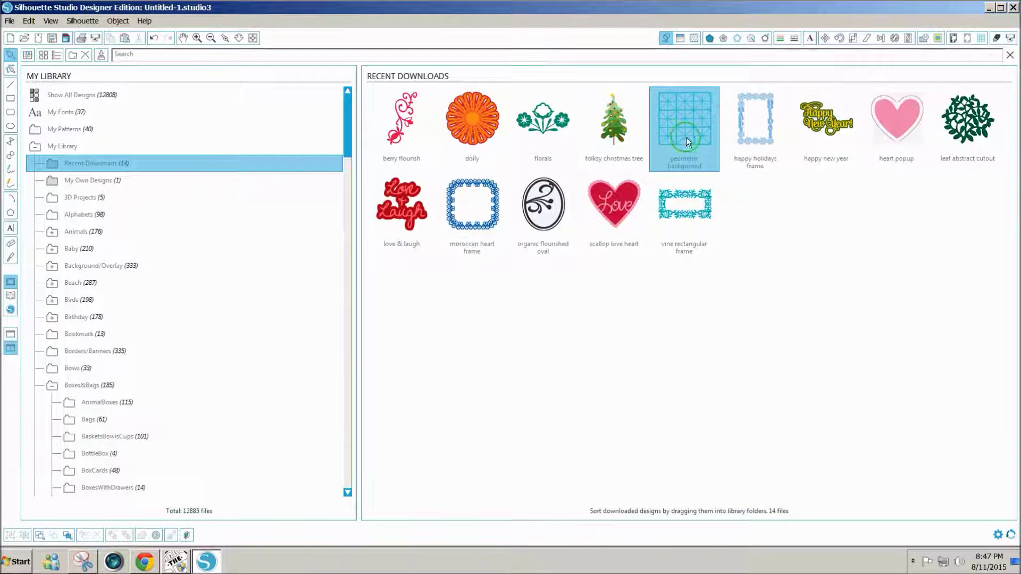
pyautogui.click(703, 169)
pyautogui.doubleClick(686, 133)
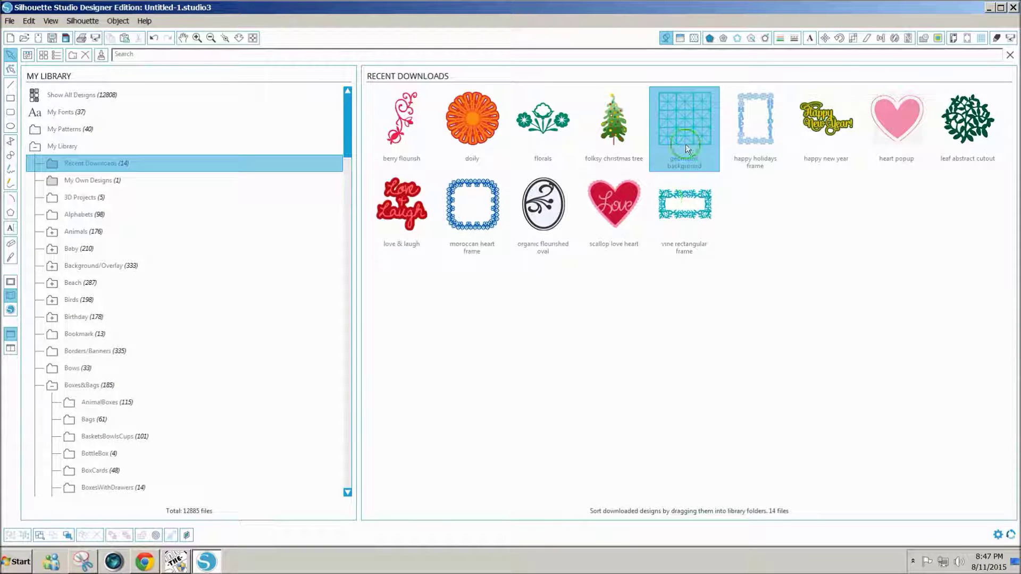
pyautogui.click(685, 169)
pyautogui.click(695, 190)
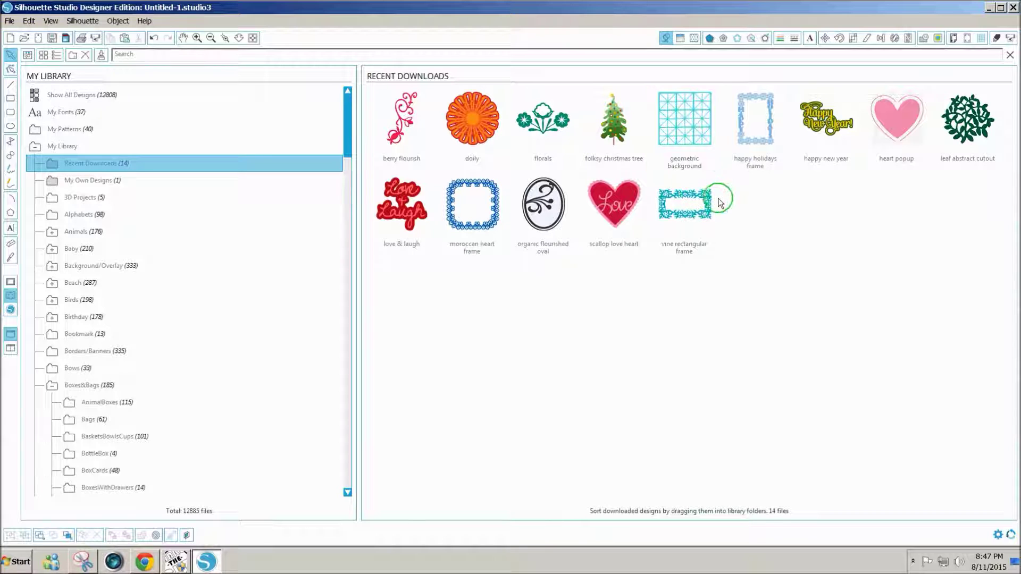
pyautogui.doubleClick(689, 139)
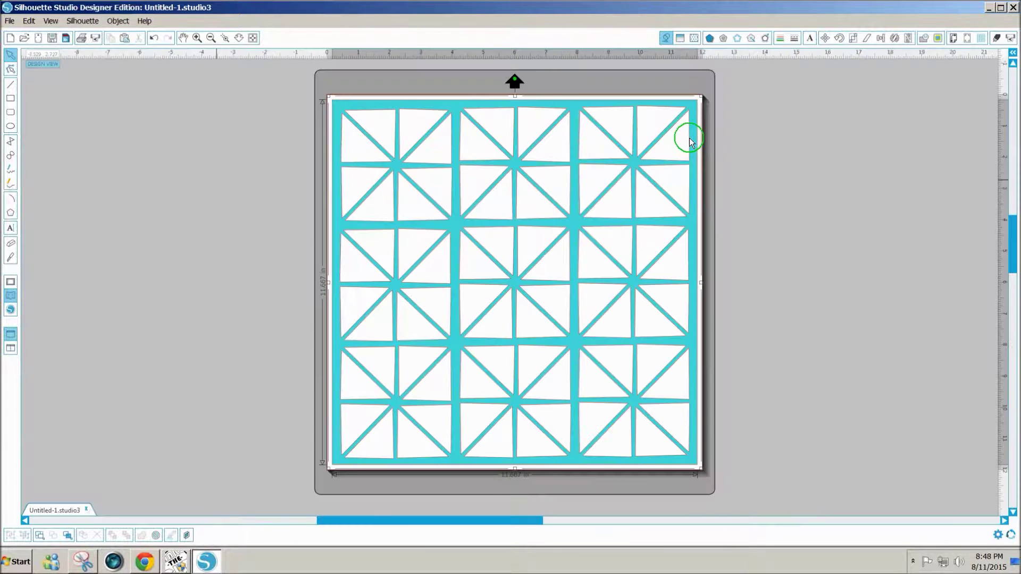
pyautogui.moveTo(597, 109)
pyautogui.mouseDown()
pyautogui.moveTo(742, 124)
pyautogui.moveTo(599, 112)
pyautogui.mouseUp()
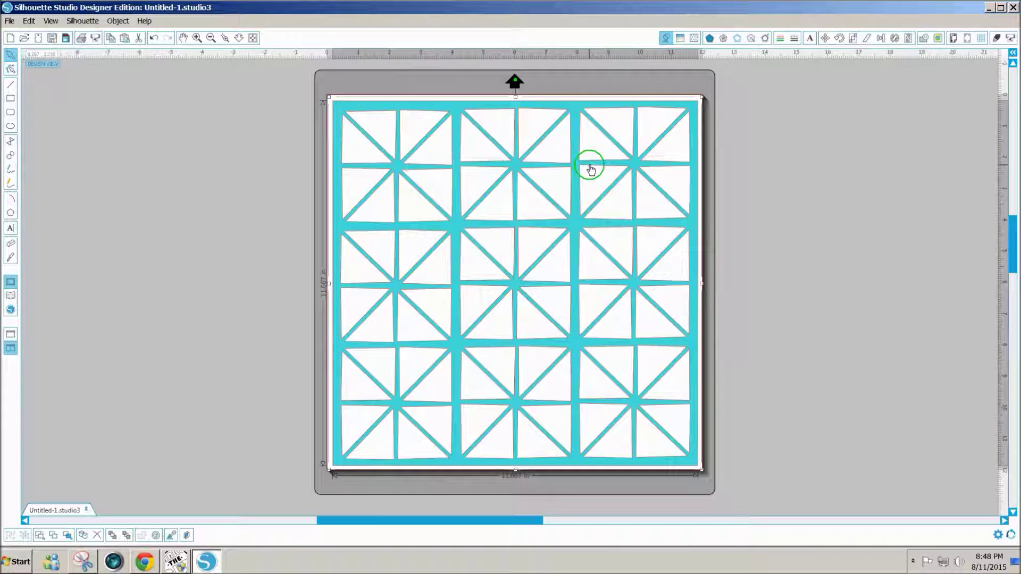
pyautogui.click(784, 442)
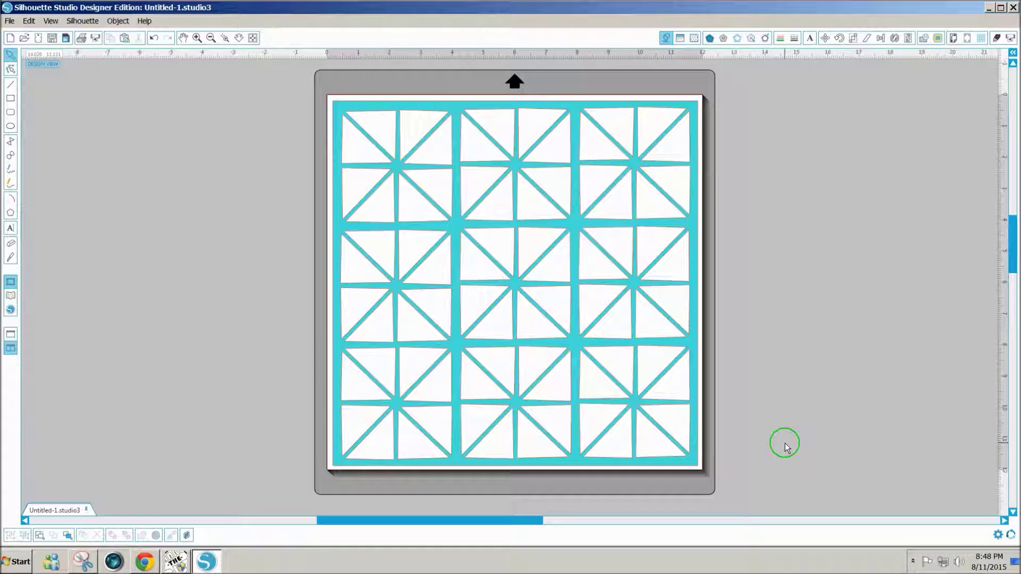
# Take a new rectangular snip covering the entire turquoise grid design corner to corner
pyautogui.click(82, 563)
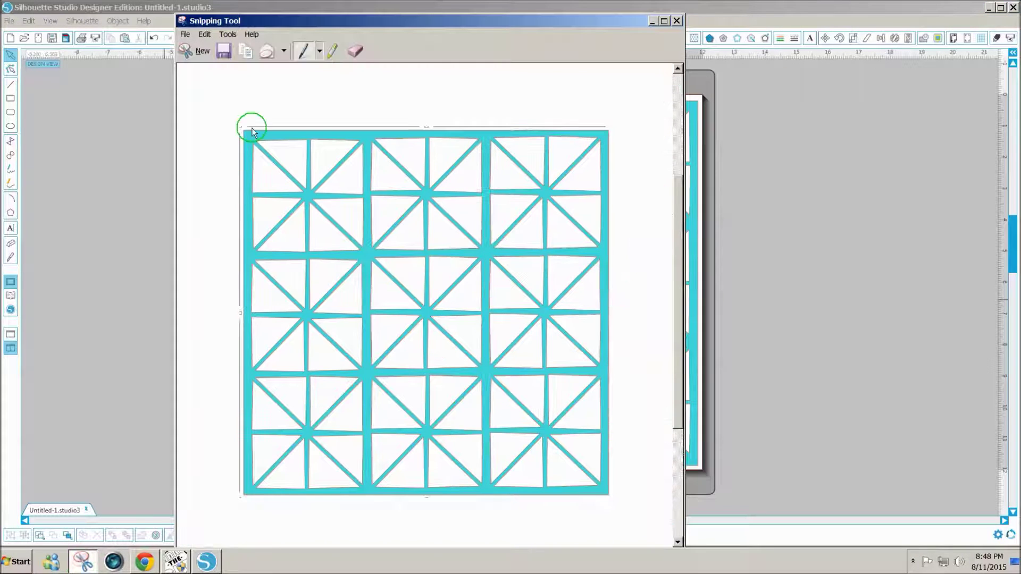
pyautogui.click(202, 52)
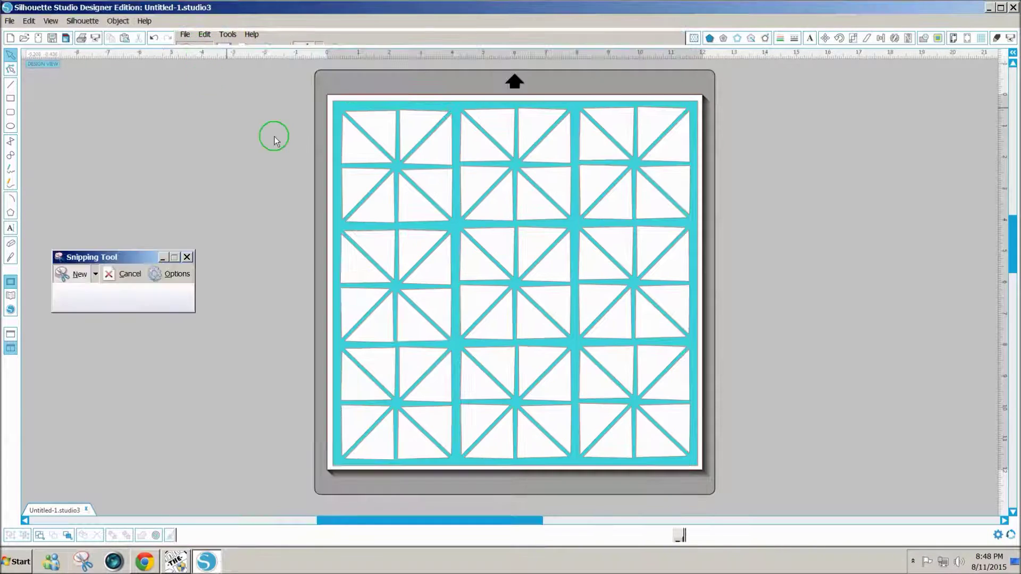
pyautogui.moveTo(329, 96); pyautogui.dragTo(700, 468)
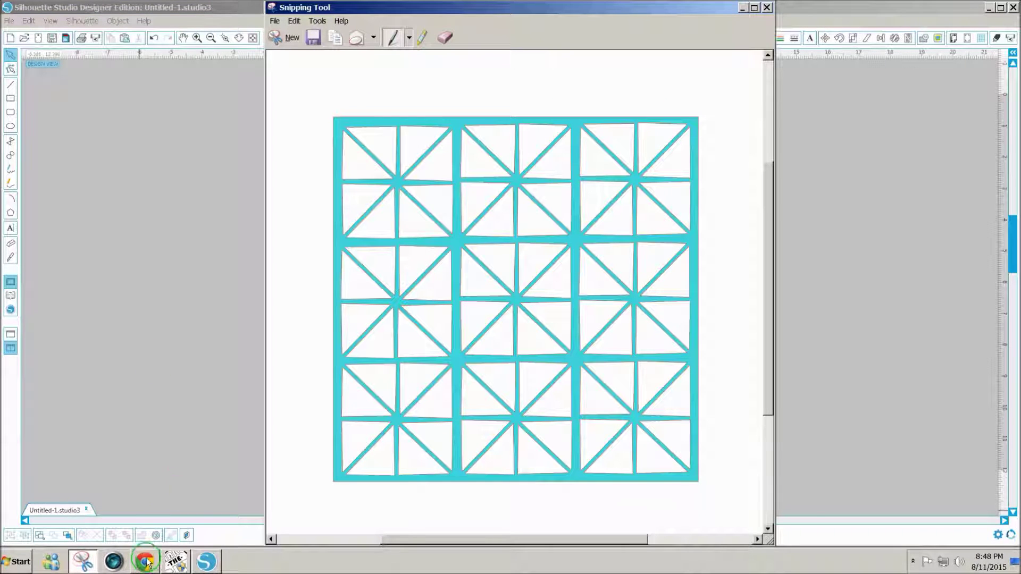
pyautogui.click(176, 561)
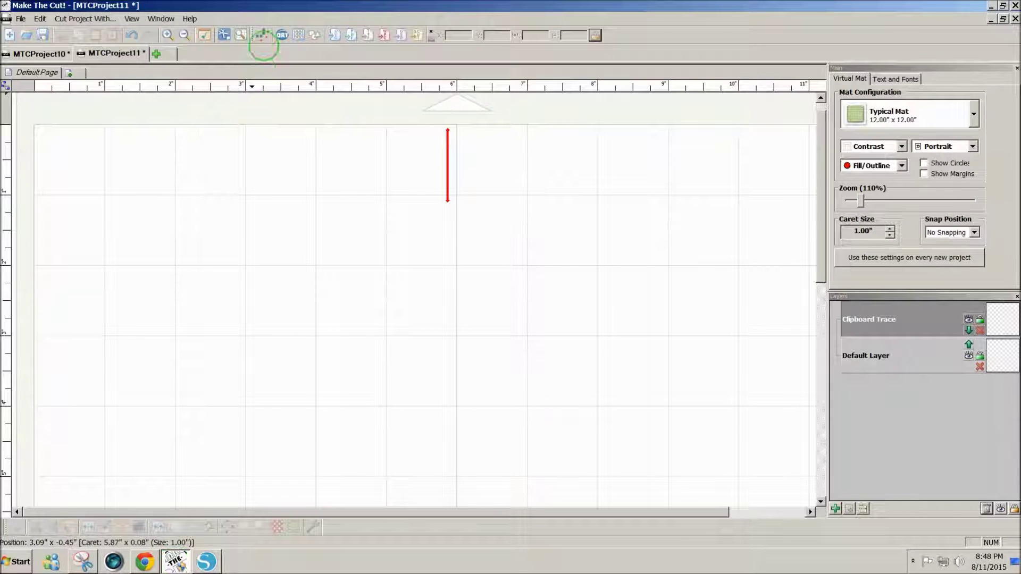
# Trace the pasted grid snip by its turquoise colour, import the paths, and move them to the mat's left side
pyautogui.click(263, 34)
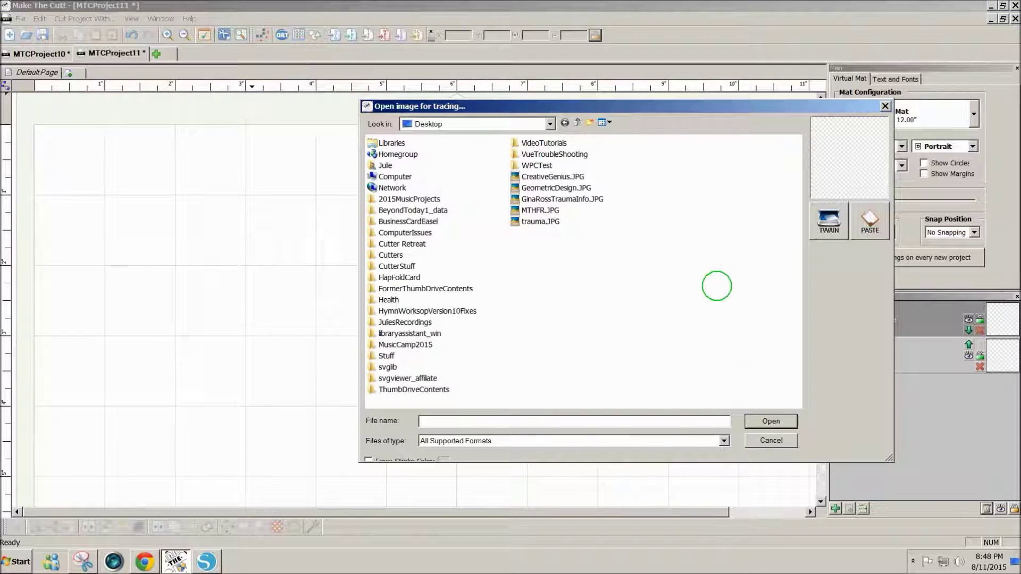
pyautogui.click(871, 234)
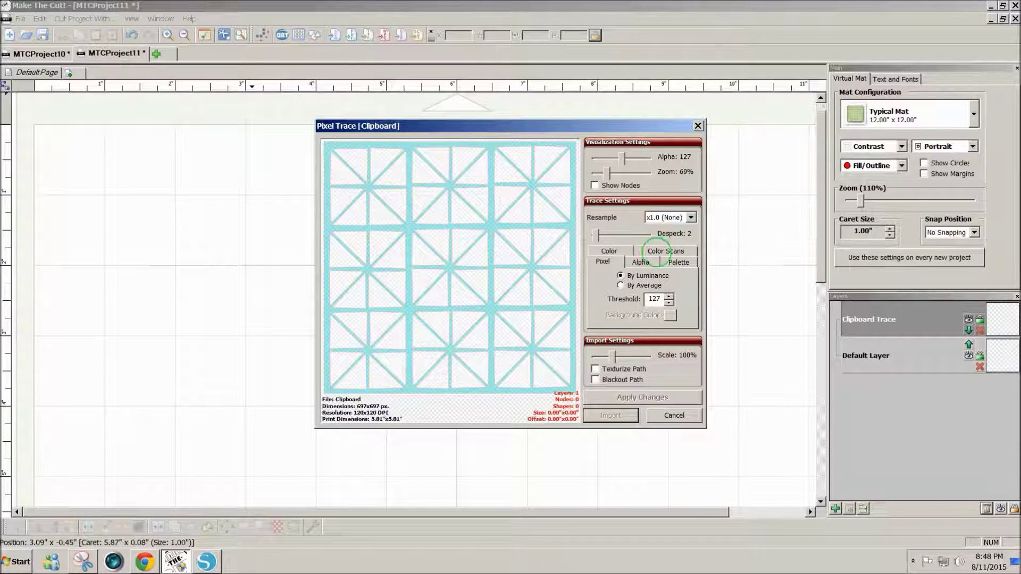
pyautogui.click(597, 250)
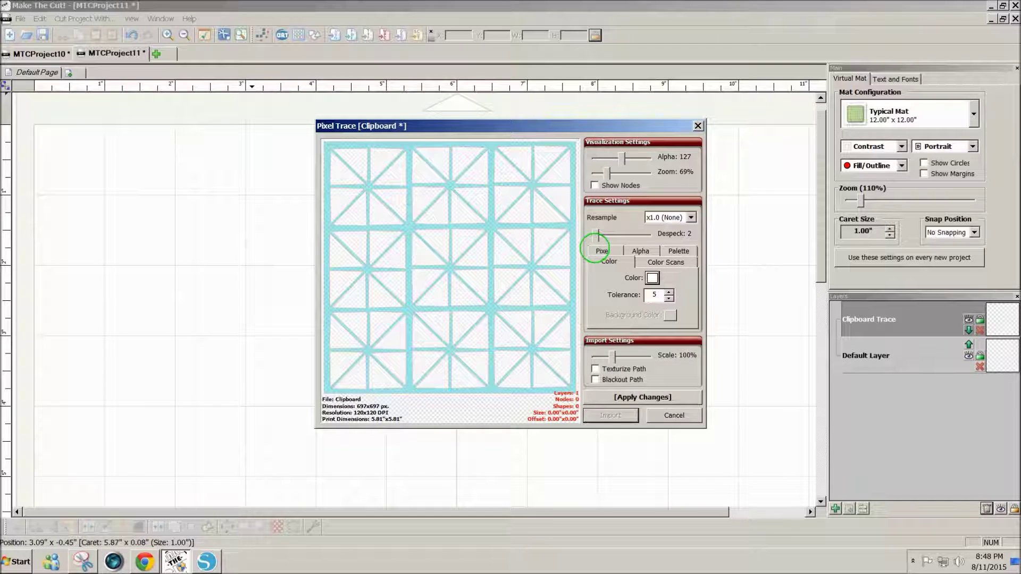
pyautogui.click(652, 278)
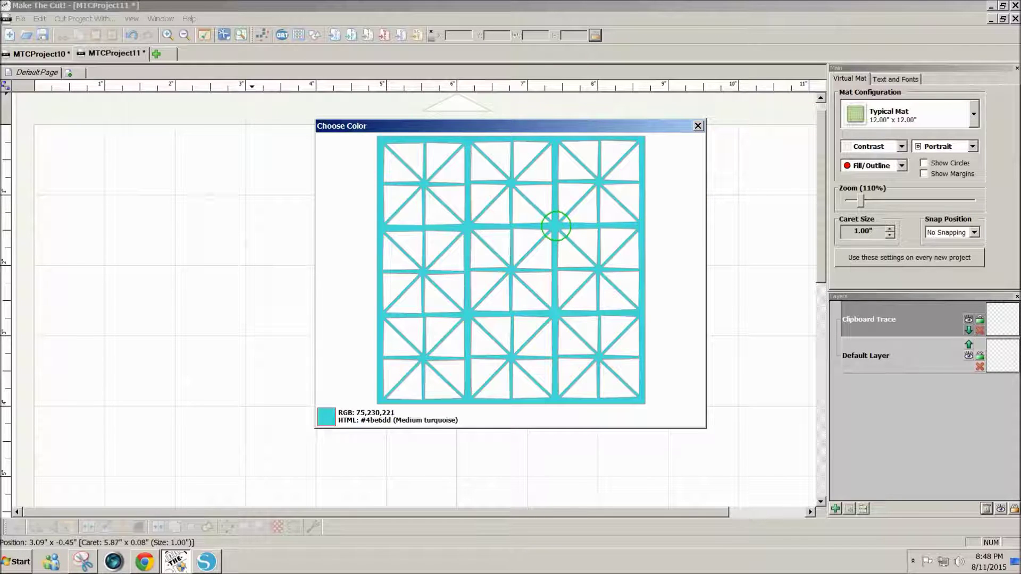
pyautogui.click(556, 226)
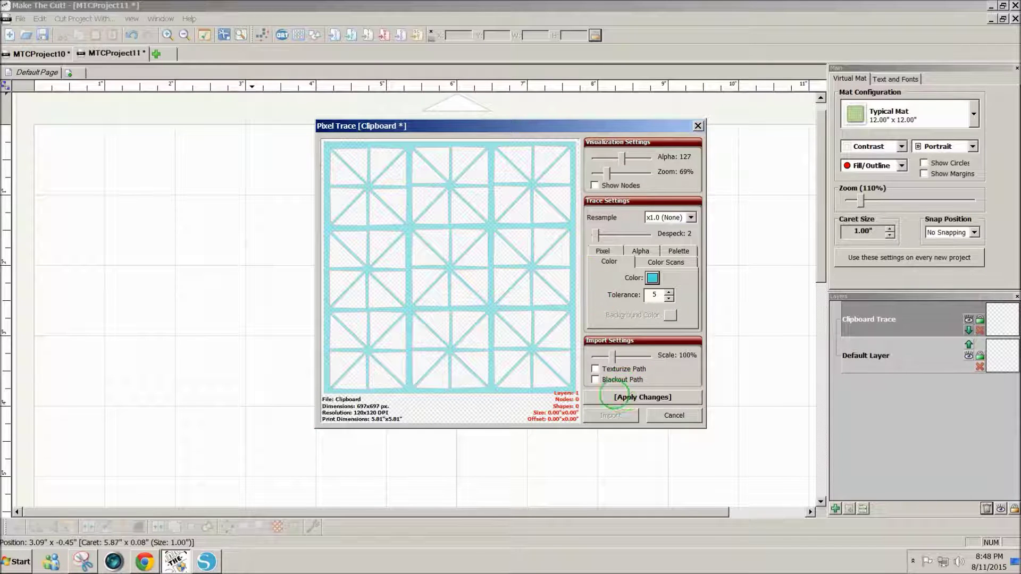
pyautogui.click(625, 396)
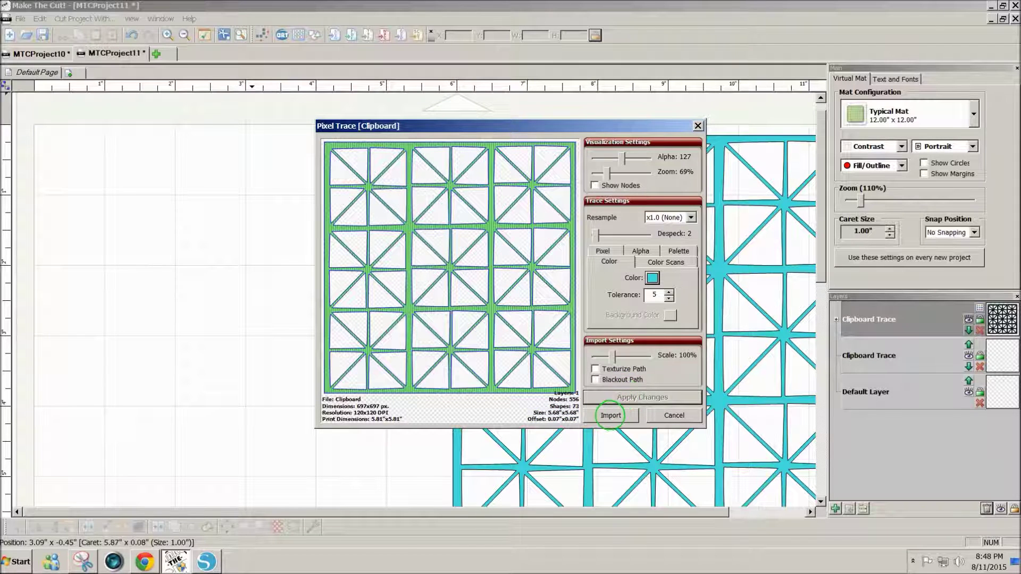
pyautogui.click(611, 415)
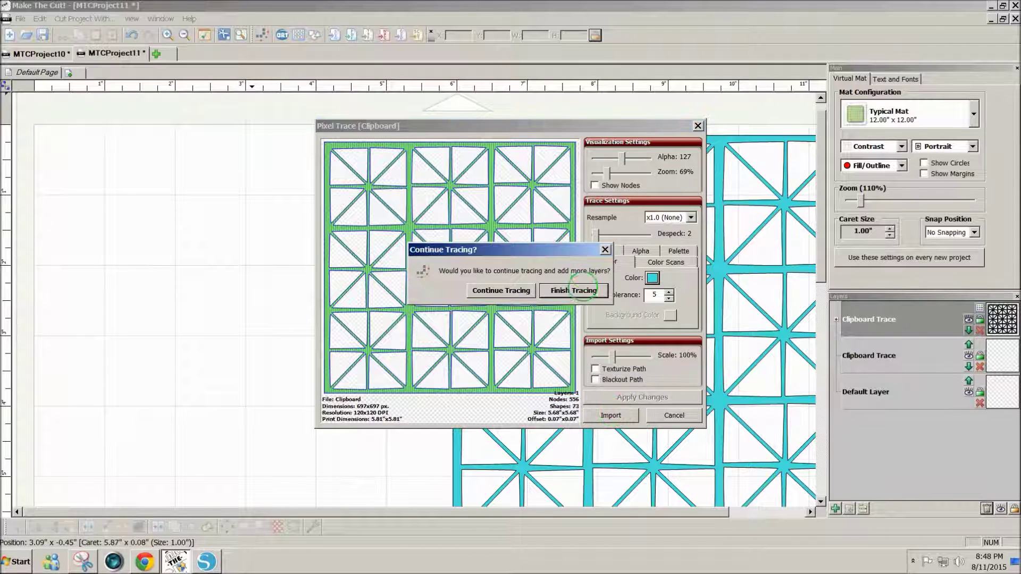
pyautogui.click(578, 296)
pyautogui.moveTo(733, 322)
pyautogui.mouseDown()
pyautogui.moveTo(745, 317)
pyautogui.moveTo(374, 325)
pyautogui.moveTo(335, 316)
pyautogui.mouseUp()
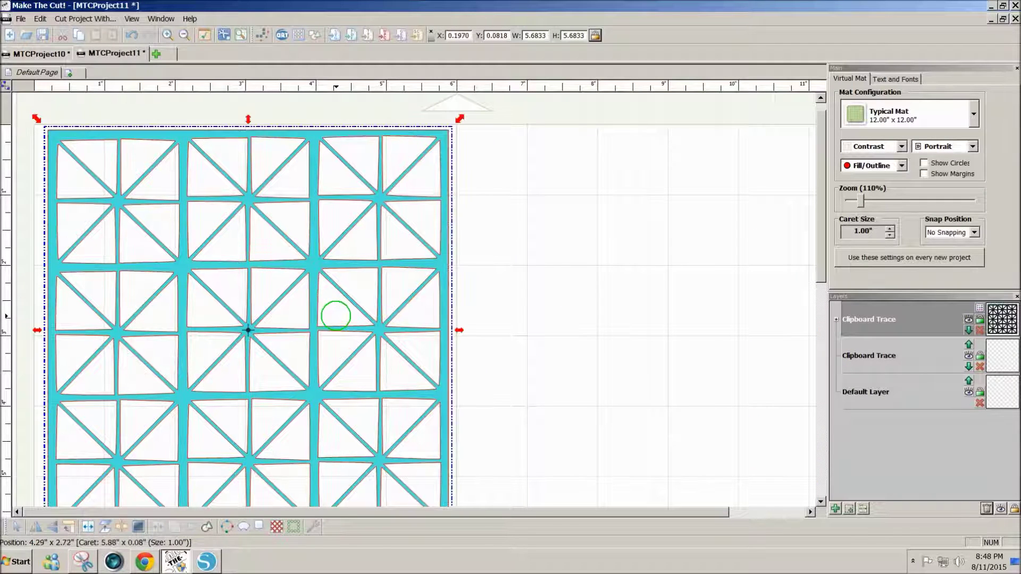
# Export the traced grid to the desktop as the SVG file GeometricDesign1
pyautogui.click(20, 19)
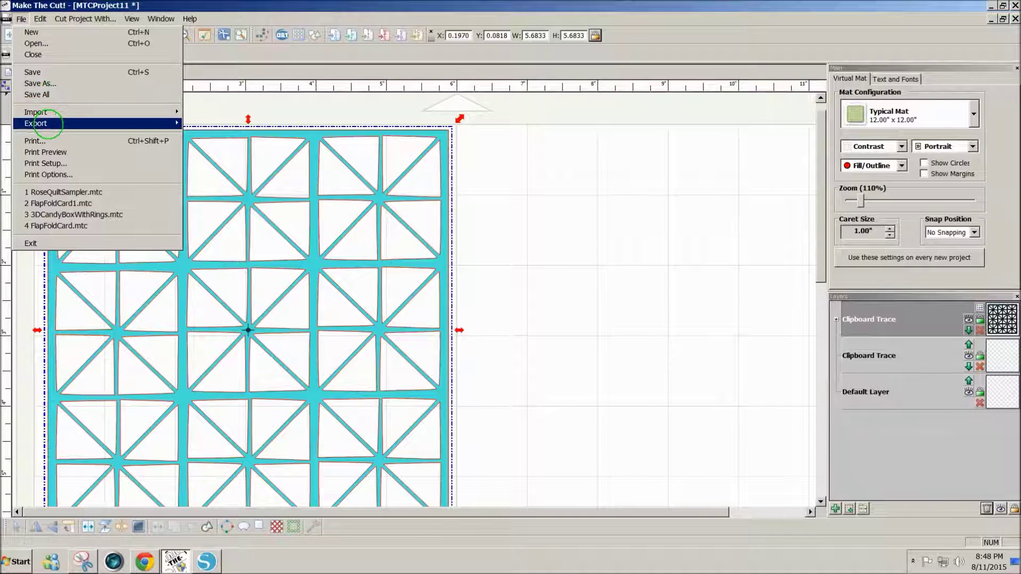
pyautogui.moveTo(80, 123)
pyautogui.click(206, 169)
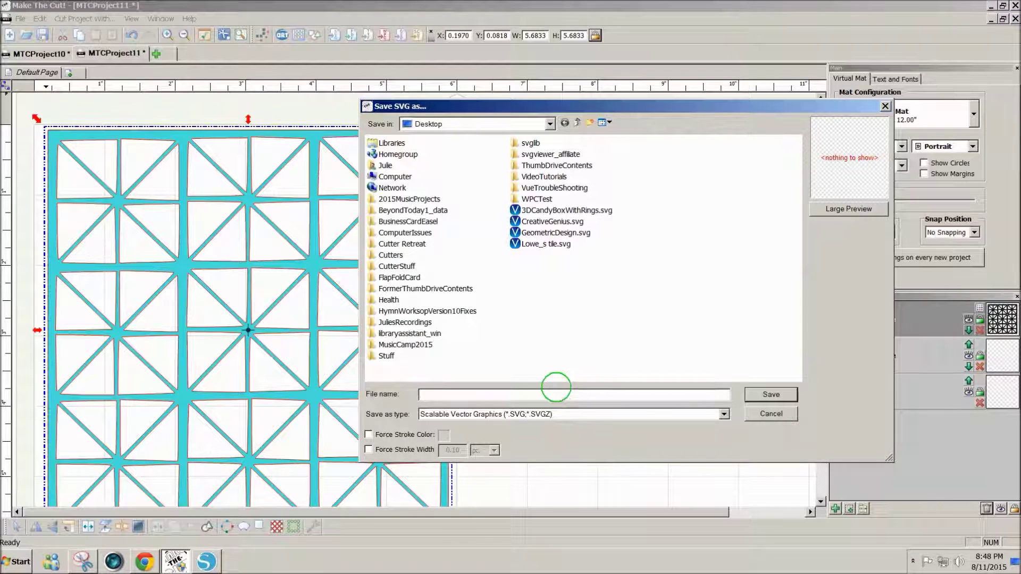
pyautogui.write('Geome')
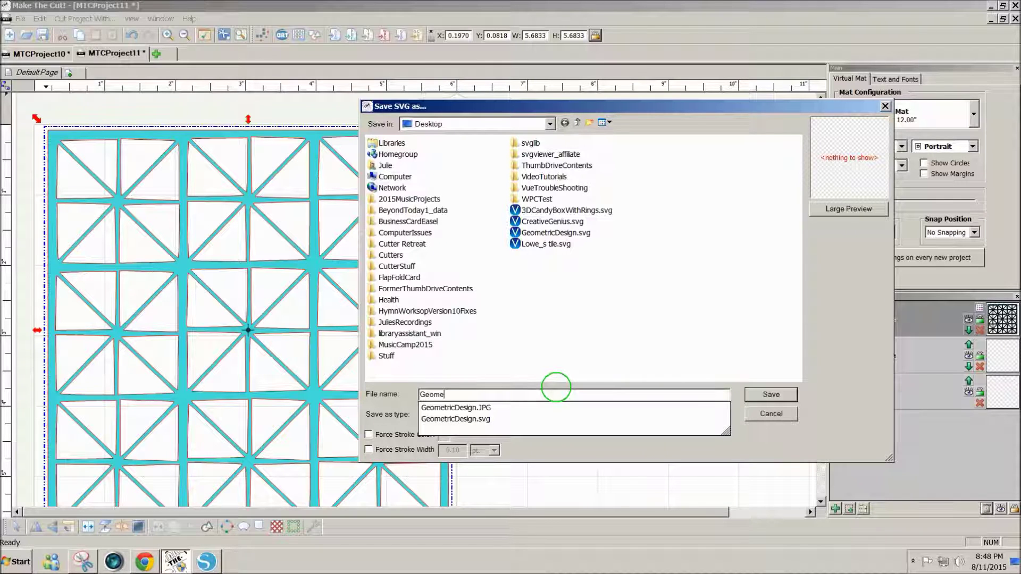
pyautogui.write('tricDesign1')
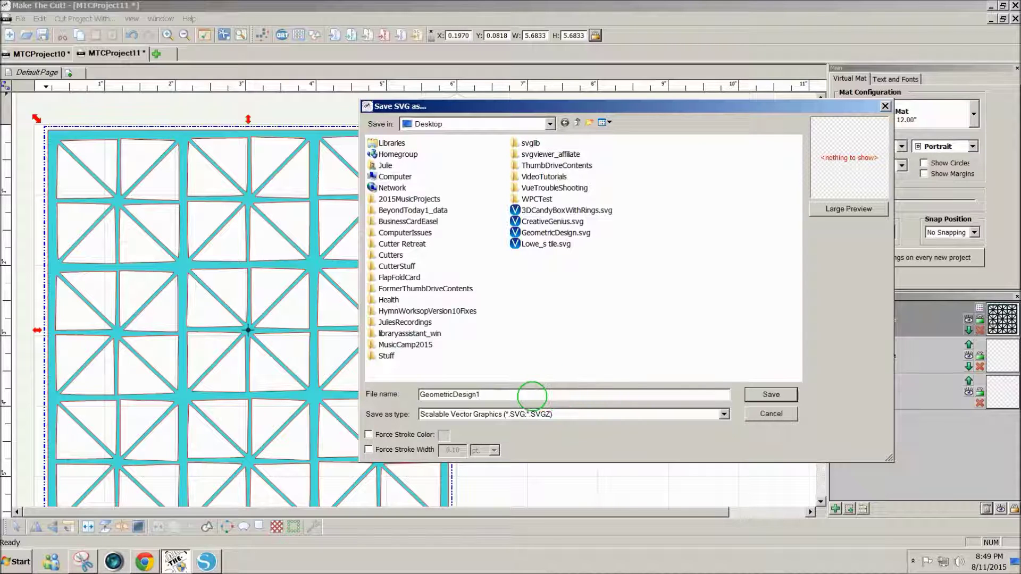
pyautogui.click(771, 395)
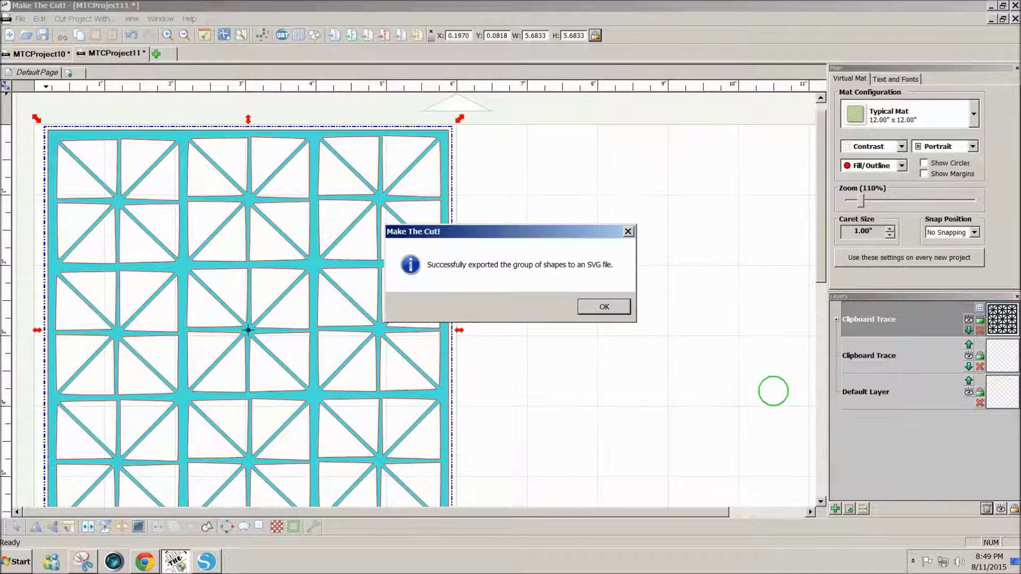
pyautogui.click(605, 306)
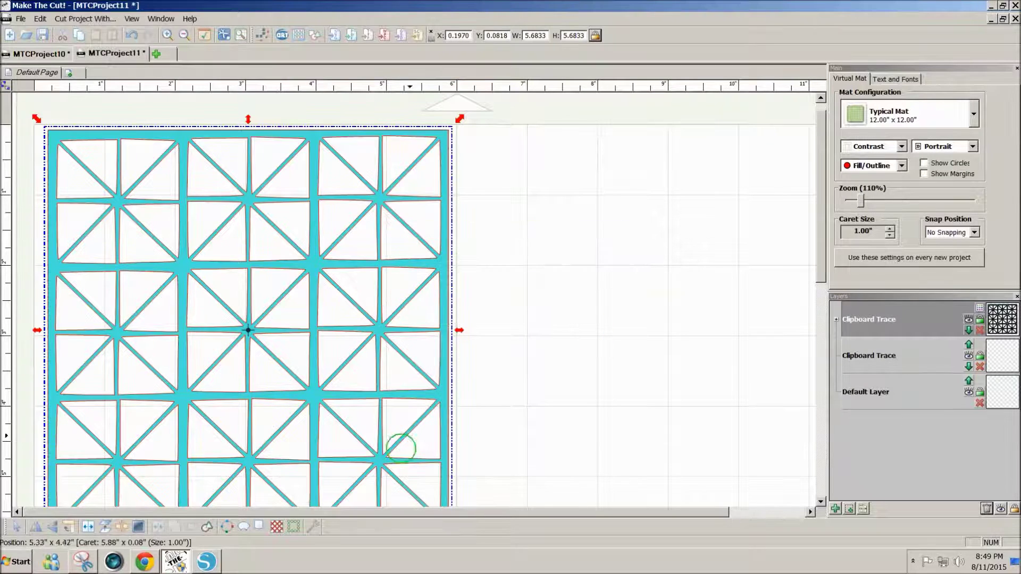
pyautogui.click(151, 556)
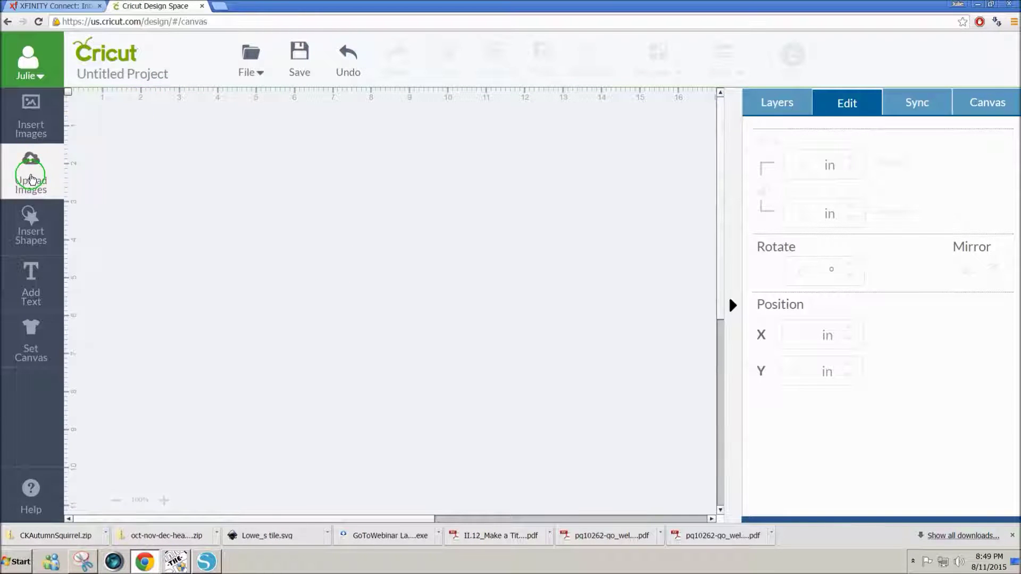
# Upload GeometricDesign1.svg into Cricut Design Space as a vector image and save it
pyautogui.click(31, 170)
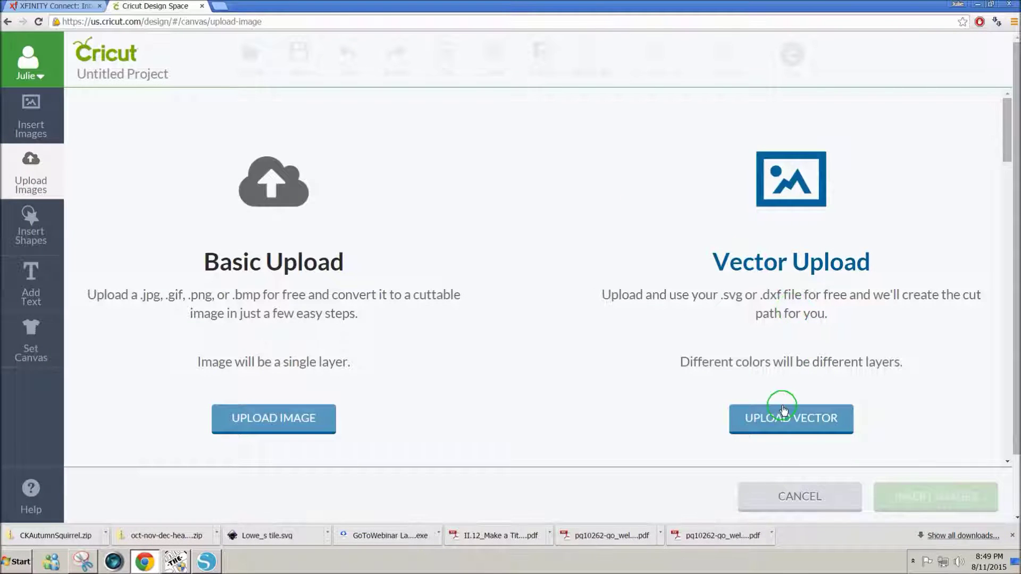
pyautogui.click(775, 417)
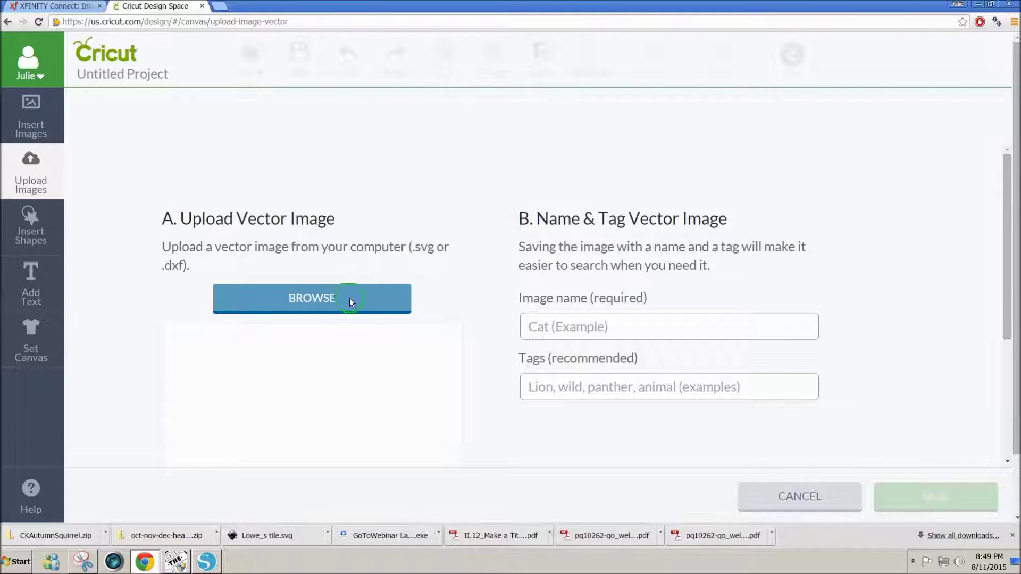
pyautogui.click(313, 298)
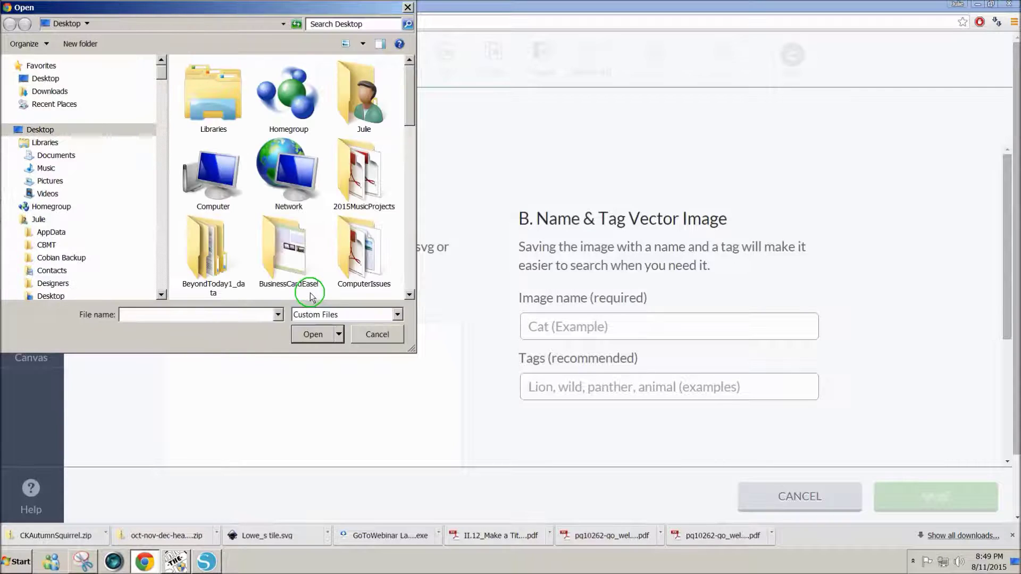
pyautogui.moveTo(409, 106); pyautogui.dragTo(375, 276)
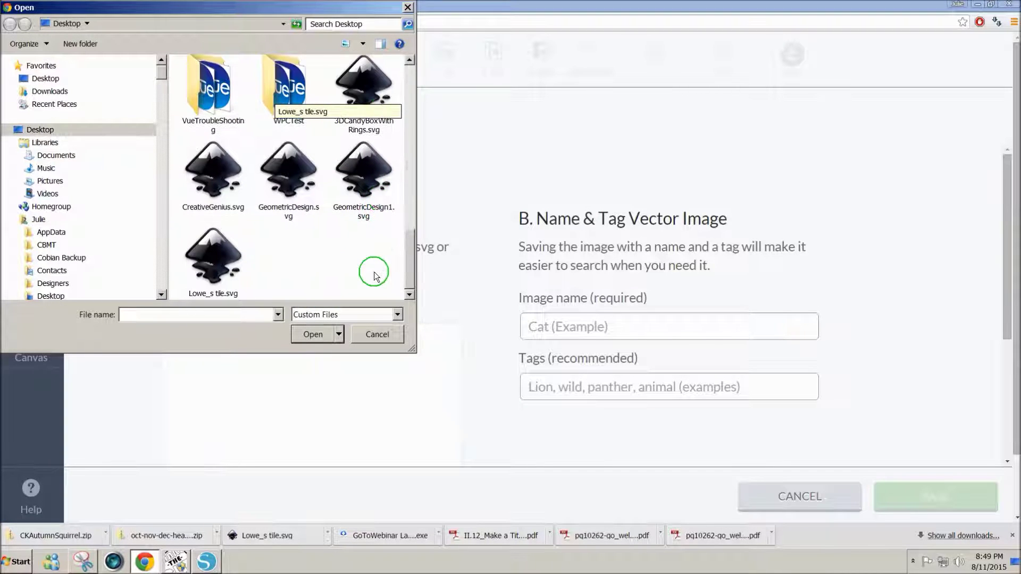
pyautogui.click(354, 191)
pyautogui.click(311, 335)
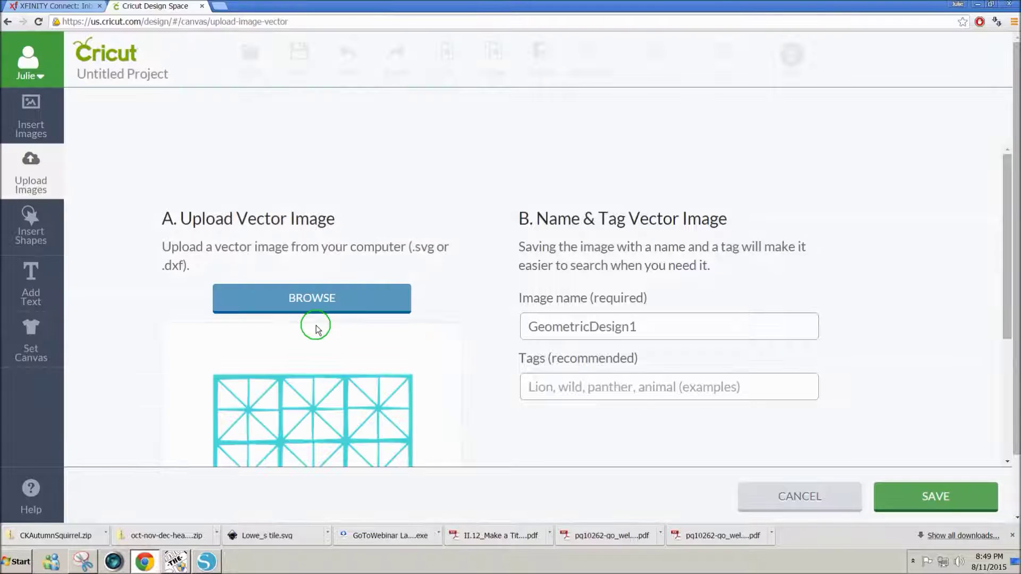
pyautogui.click(913, 500)
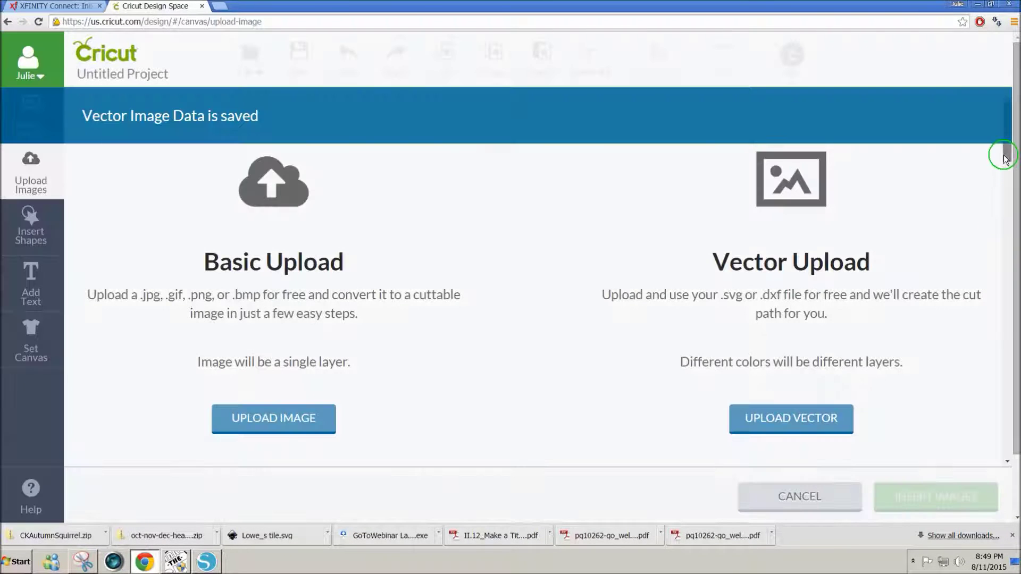
# Insert the first grid tile from the Uploaded Images Library onto the canvas
pyautogui.scroll(-4, 1003, 160)
pyautogui.scroll(-1, 988, 198)
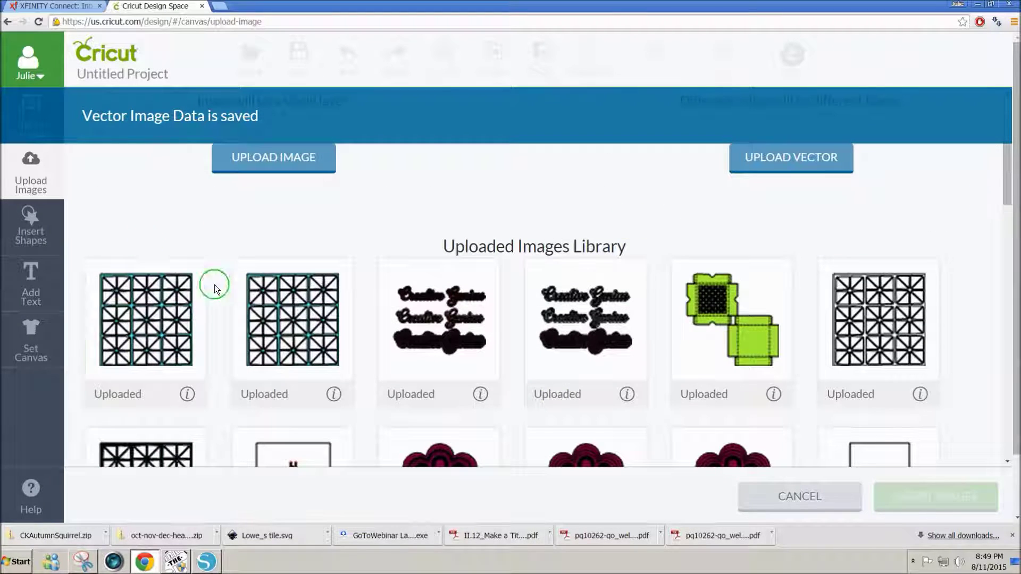
pyautogui.click(202, 273)
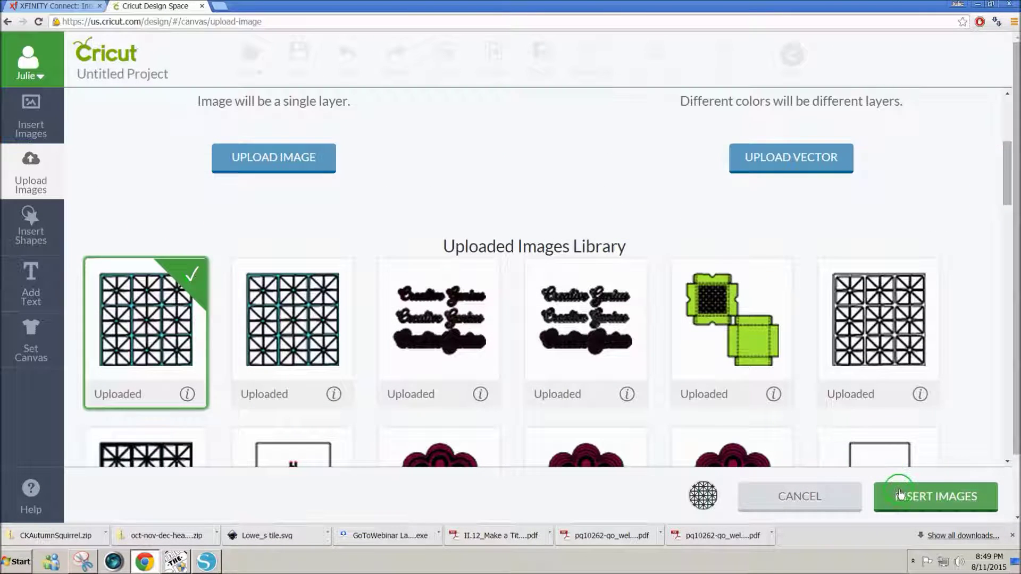
pyautogui.click(900, 494)
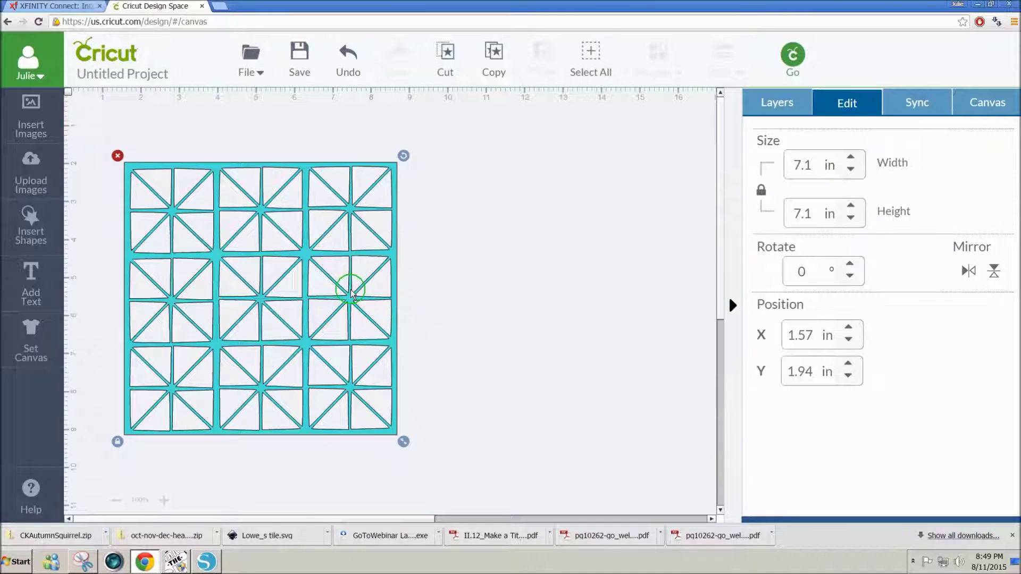
# Resize the grid tile to 11 inches wide at the mat's top-left, then select the tile in Silhouette Studio
pyautogui.moveTo(350, 299); pyautogui.dragTo(309, 245)
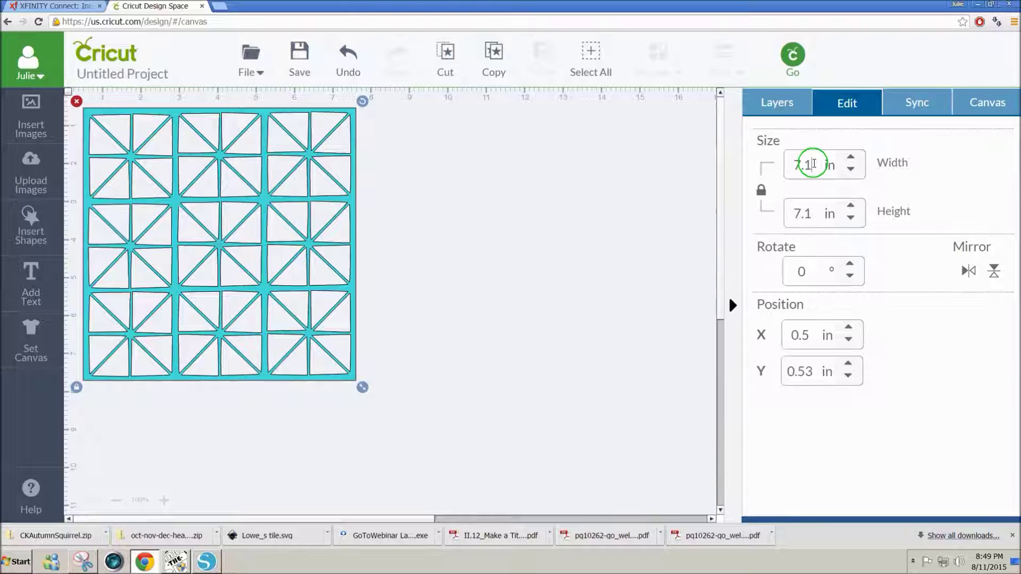
pyautogui.doubleClick(814, 163)
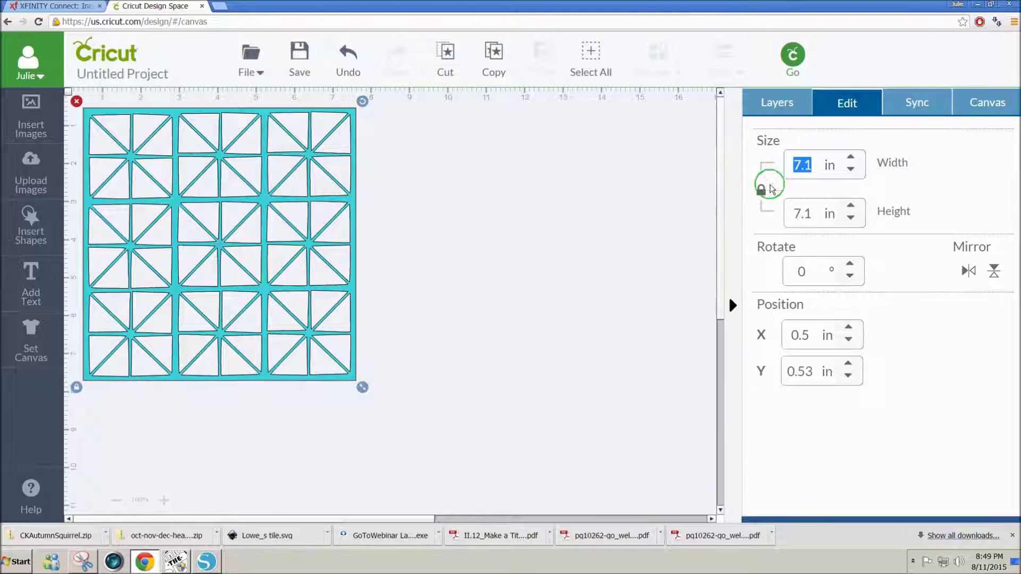
pyautogui.write('11')
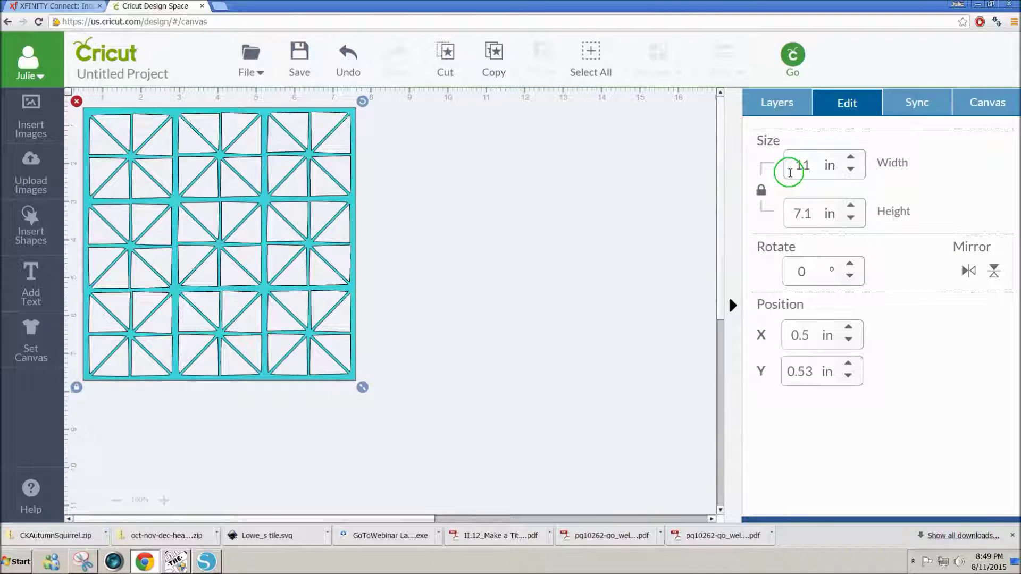
pyautogui.press('Return')
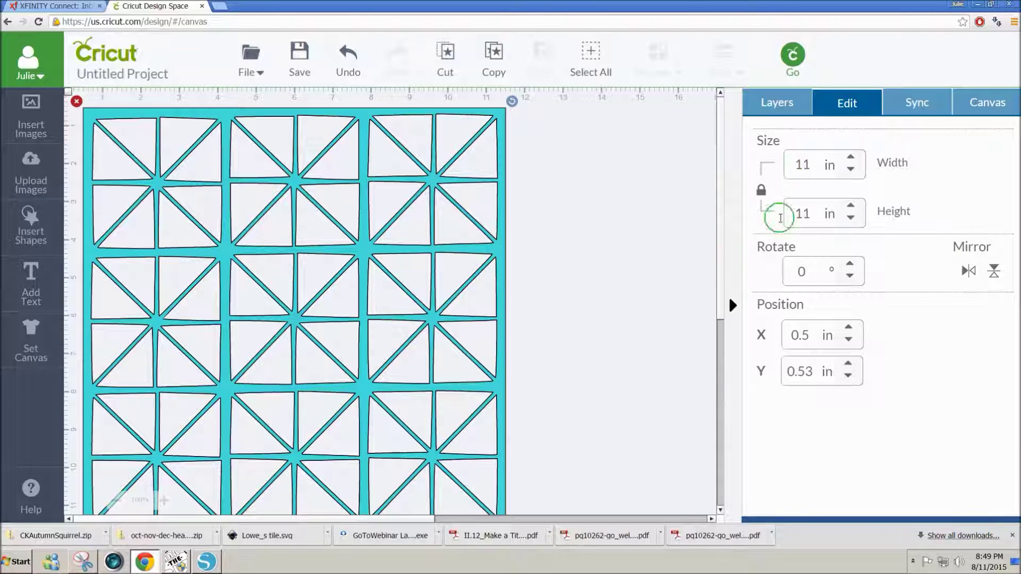
pyautogui.moveTo(500, 287); pyautogui.dragTo(493, 279)
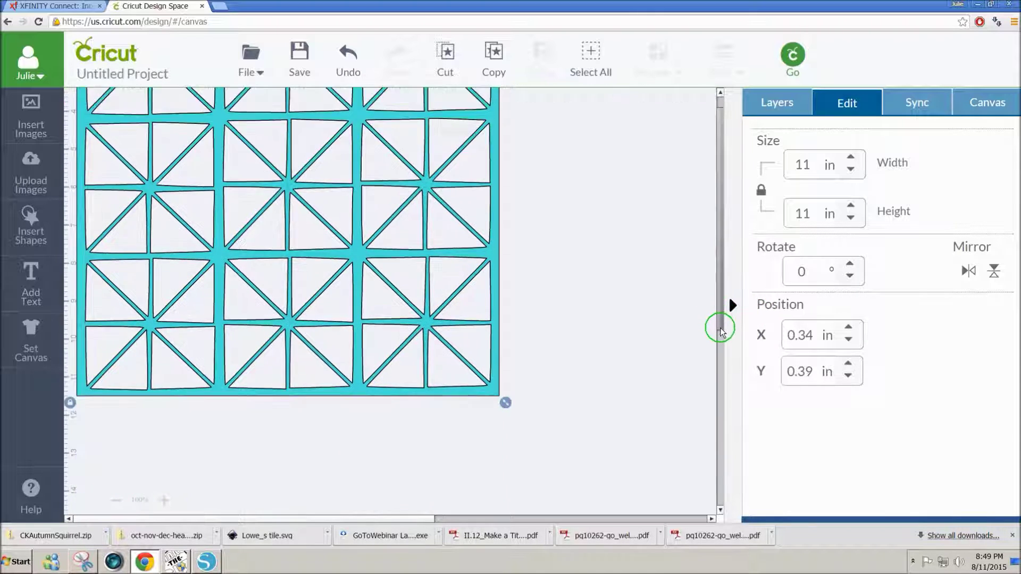
pyautogui.scroll(-2, 719, 313)
pyautogui.scroll(2, 719, 314)
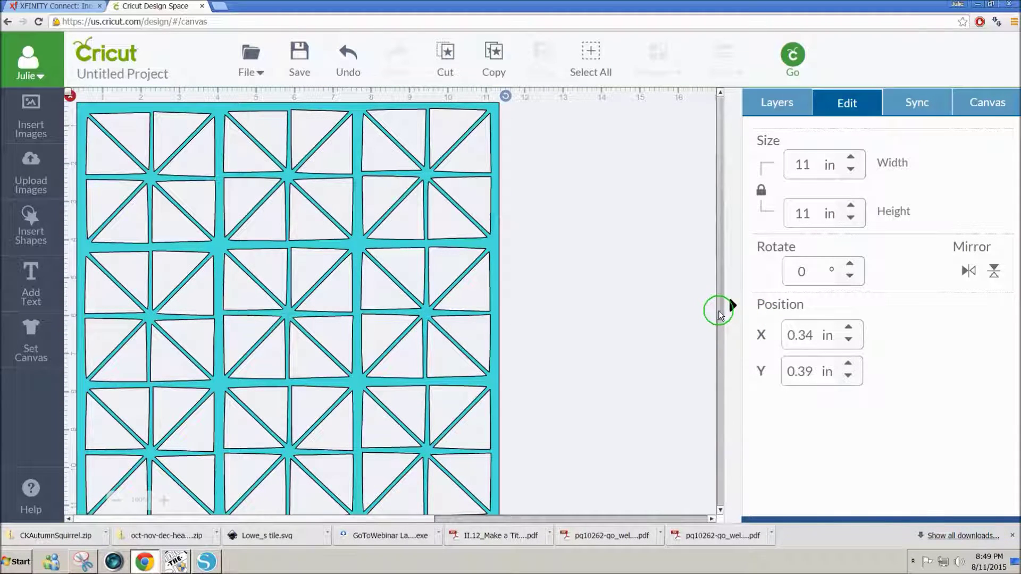
pyautogui.click(206, 563)
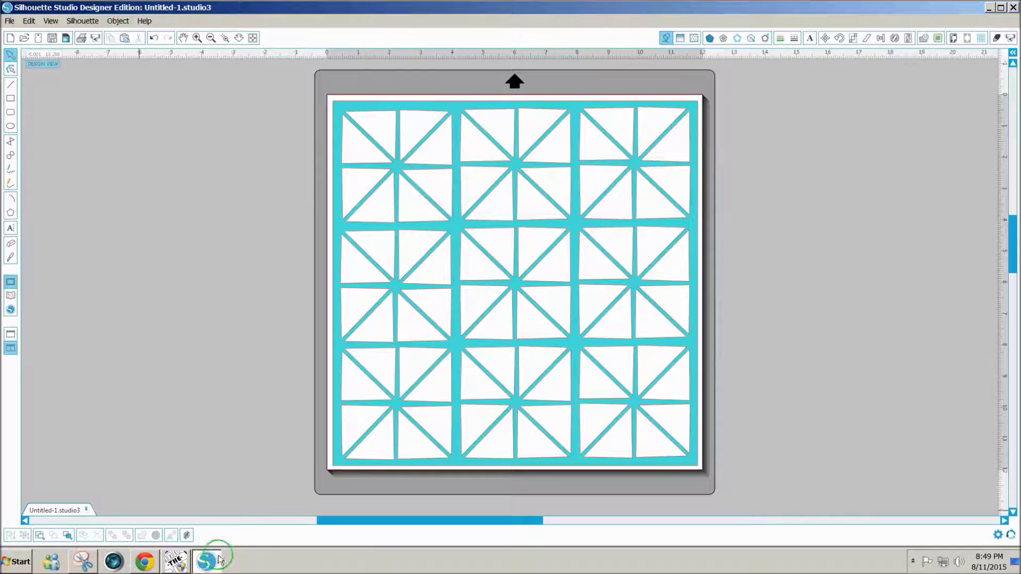
pyautogui.click(453, 343)
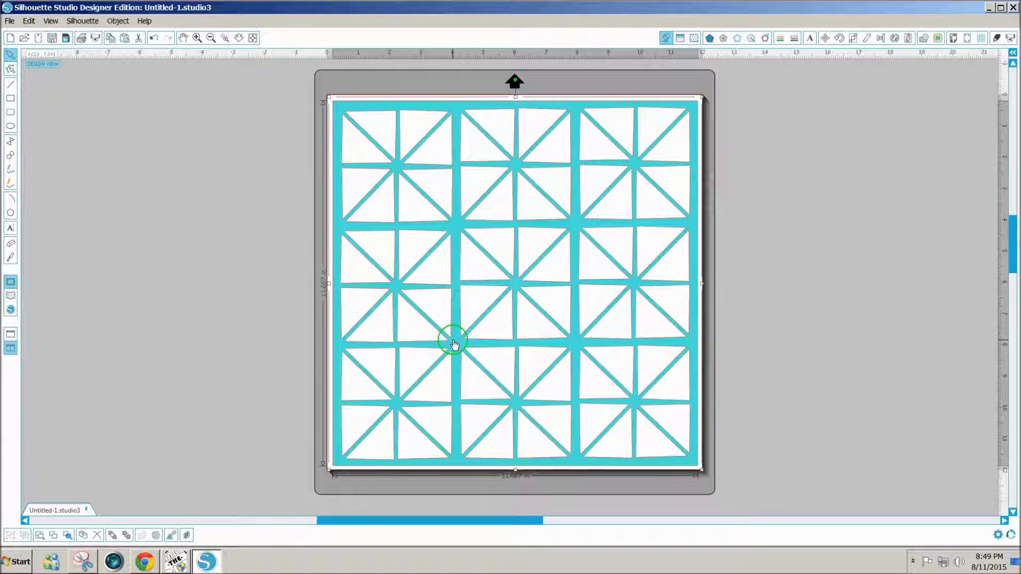
# Delete the tile from the mat and open the Silhouette design library
pyautogui.press('Delete')
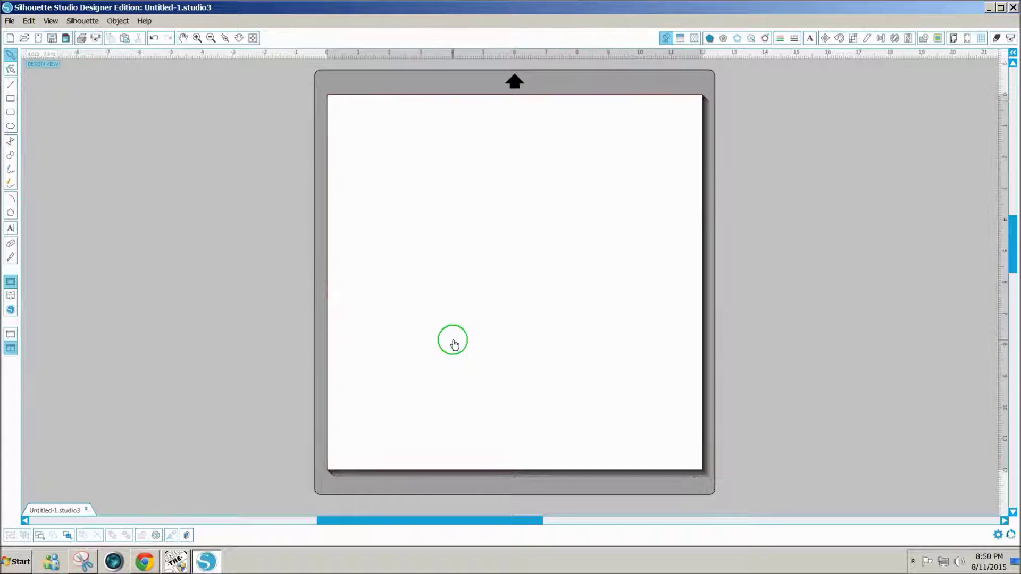
pyautogui.click(11, 21)
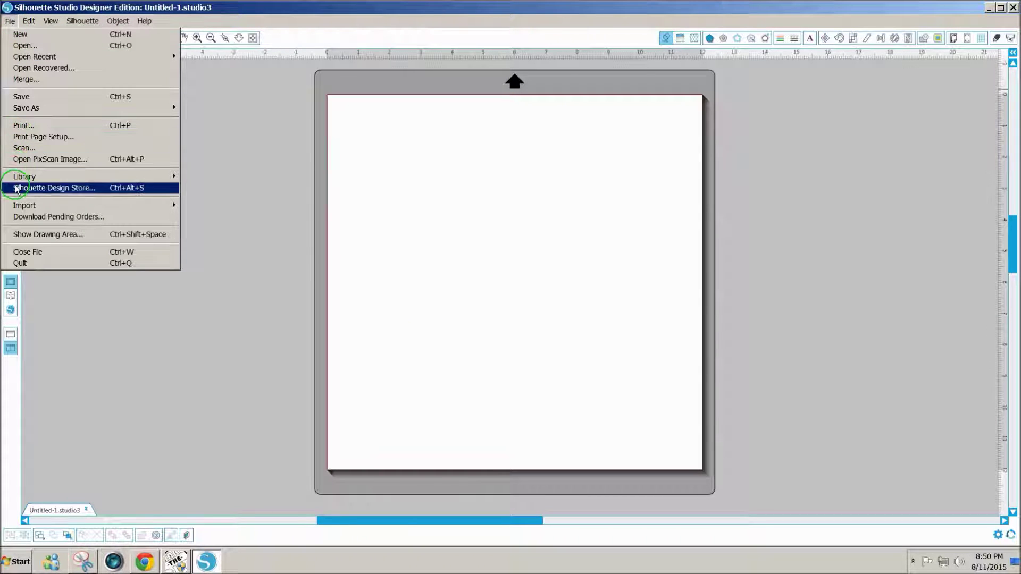
pyautogui.moveTo(32, 177)
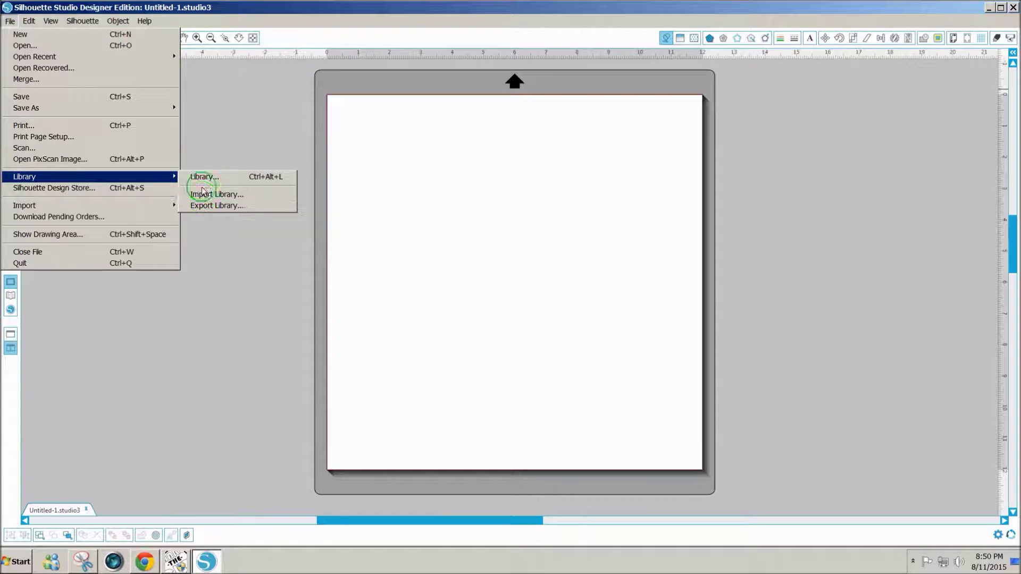
pyautogui.click(203, 179)
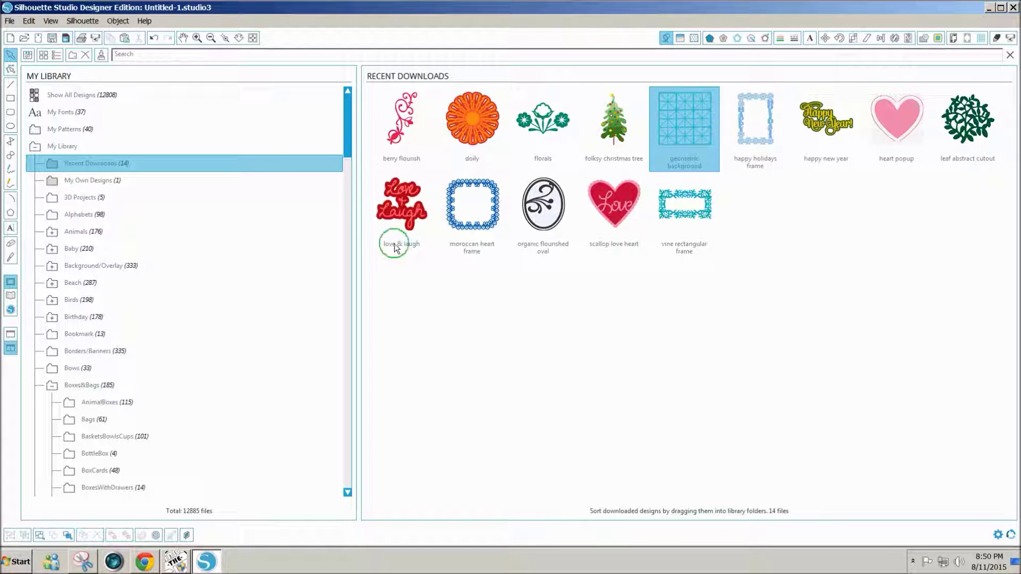
# Place the 3d candy box with rings template from the Boxes&Bags folder on the page
pyautogui.moveTo(344, 154); pyautogui.dragTo(341, 176)
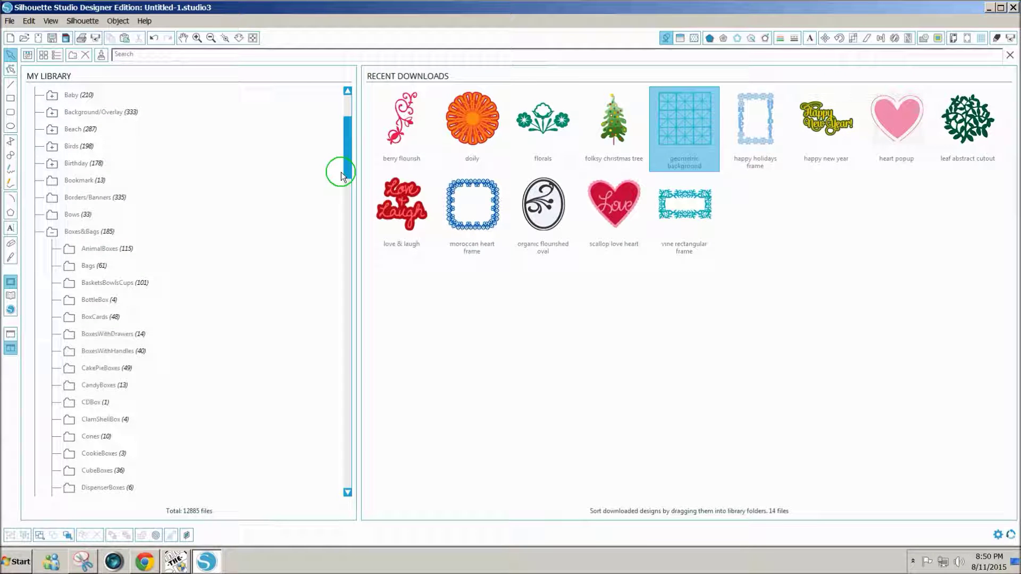
pyautogui.click(100, 232)
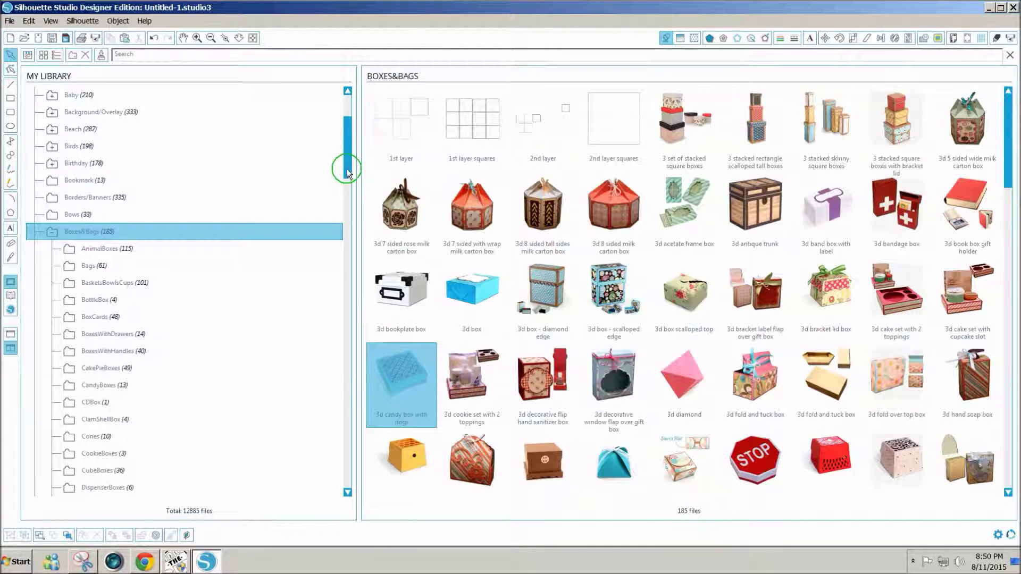
pyautogui.moveTo(346, 164); pyautogui.dragTo(350, 144)
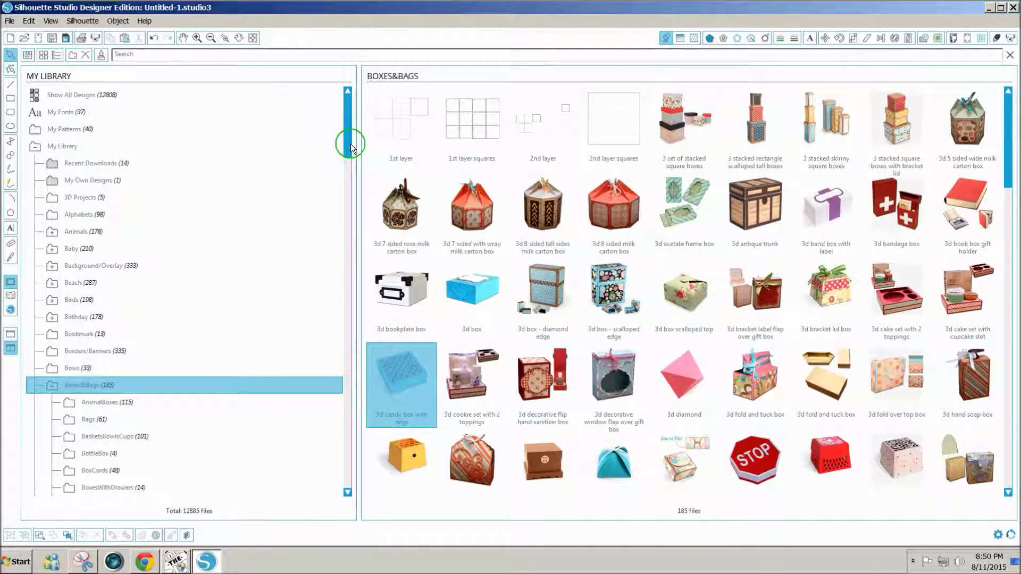
pyautogui.moveTo(350, 145); pyautogui.dragTo(346, 178)
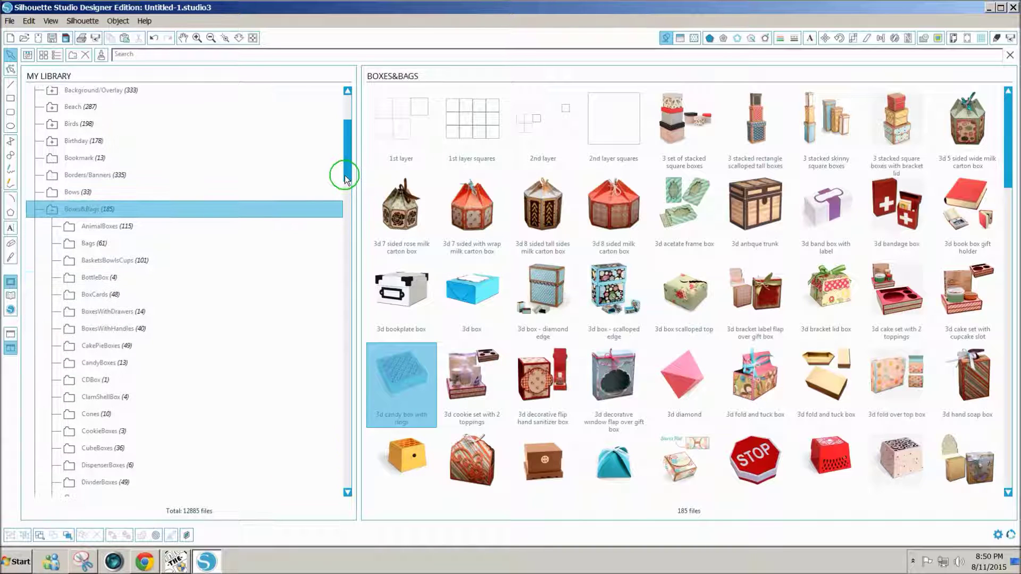
pyautogui.moveTo(347, 175); pyautogui.dragTo(345, 181)
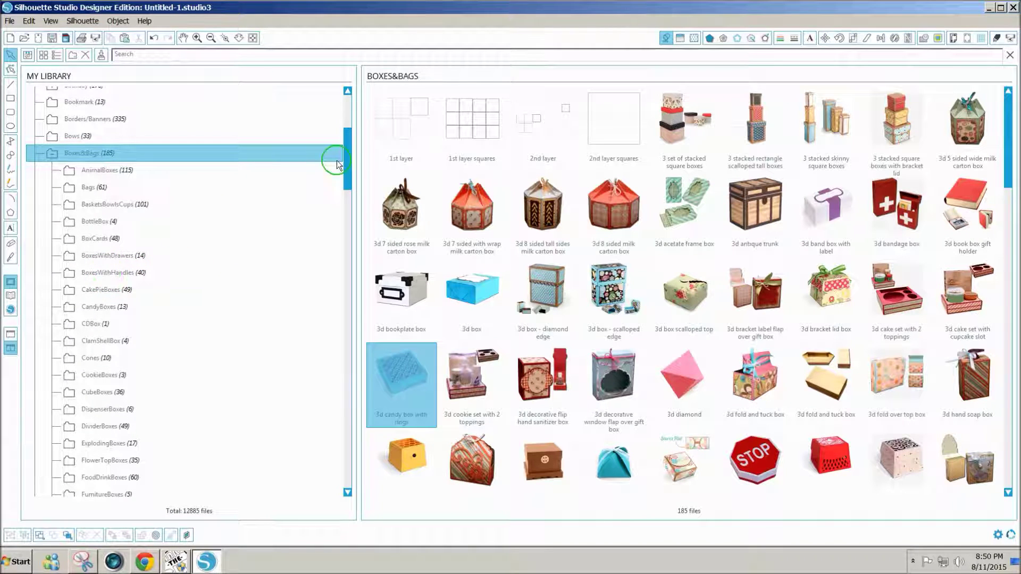
pyautogui.moveTo(346, 164); pyautogui.dragTo(344, 169)
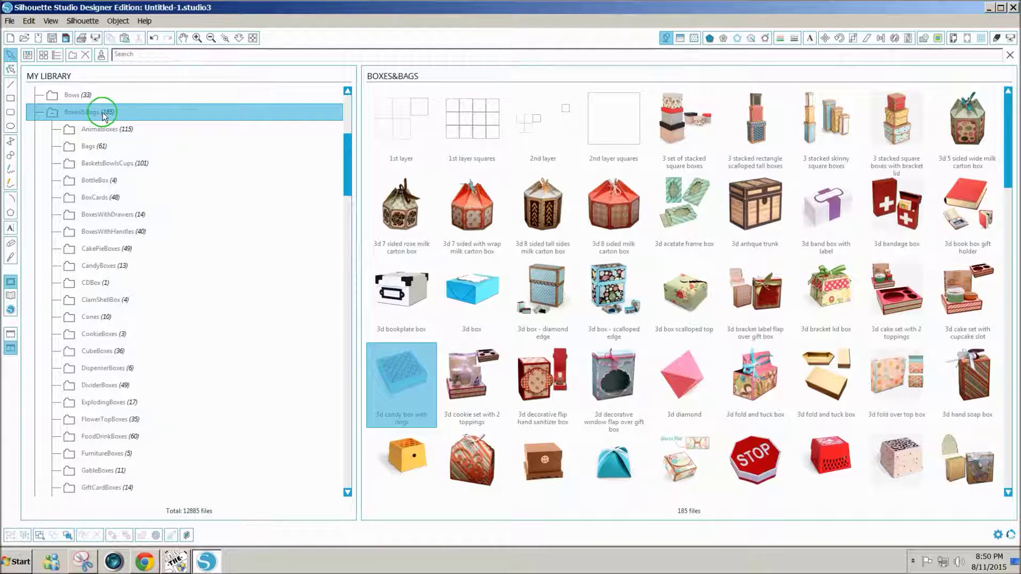
pyautogui.doubleClick(407, 368)
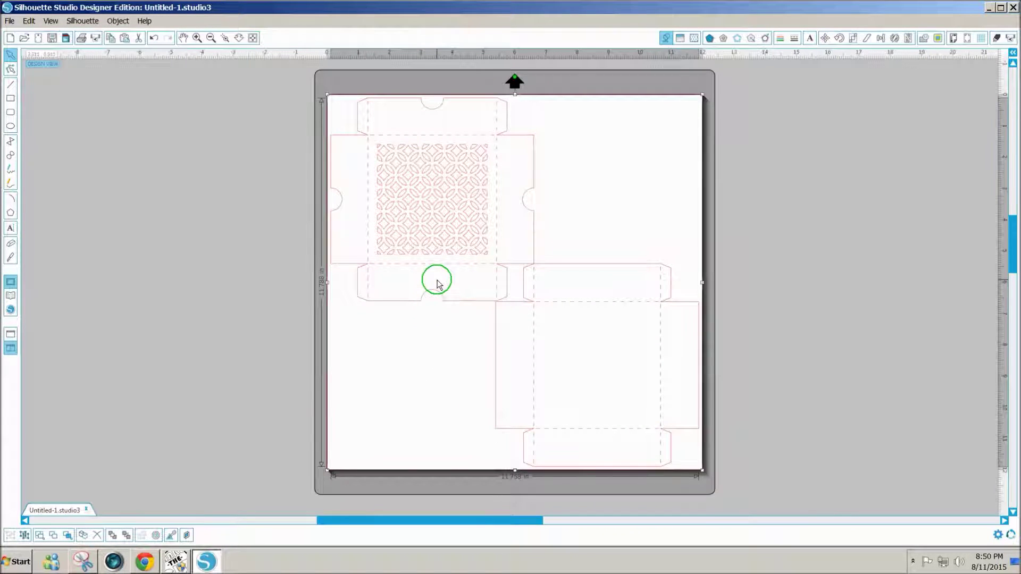
# Select the whole candy box template and fill all its shapes solid black
pyautogui.click(437, 283)
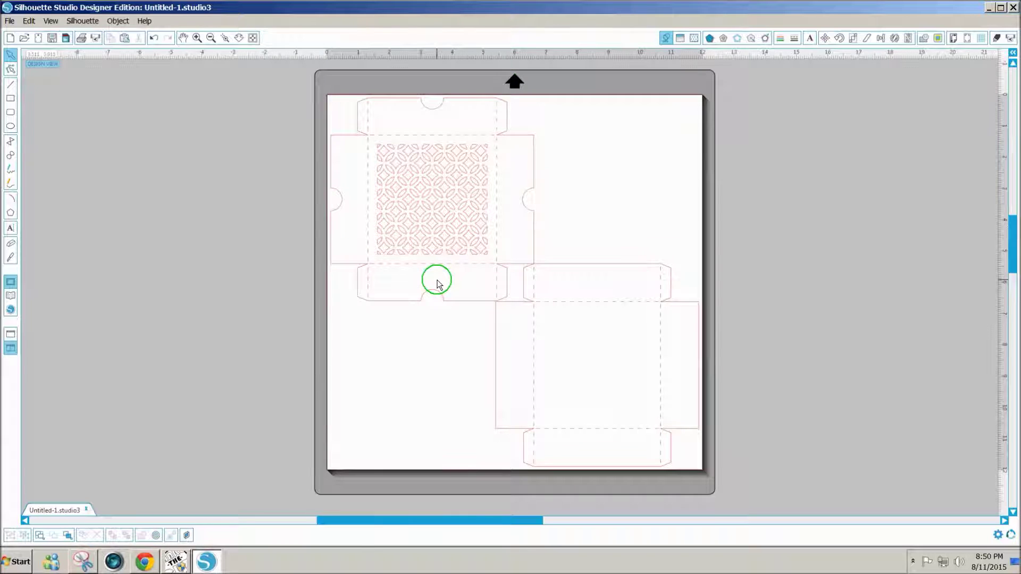
pyautogui.click(433, 242)
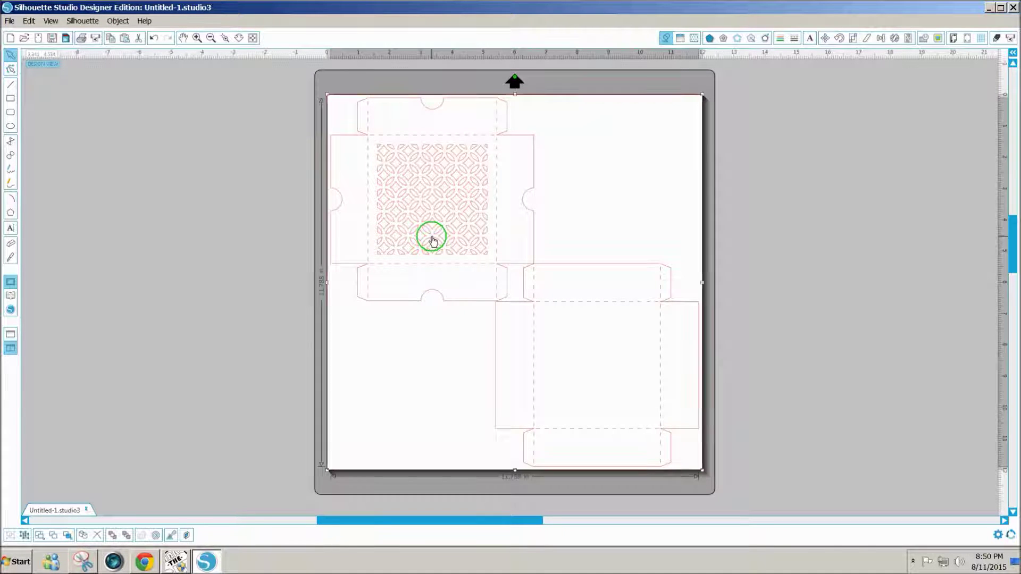
pyautogui.click(665, 39)
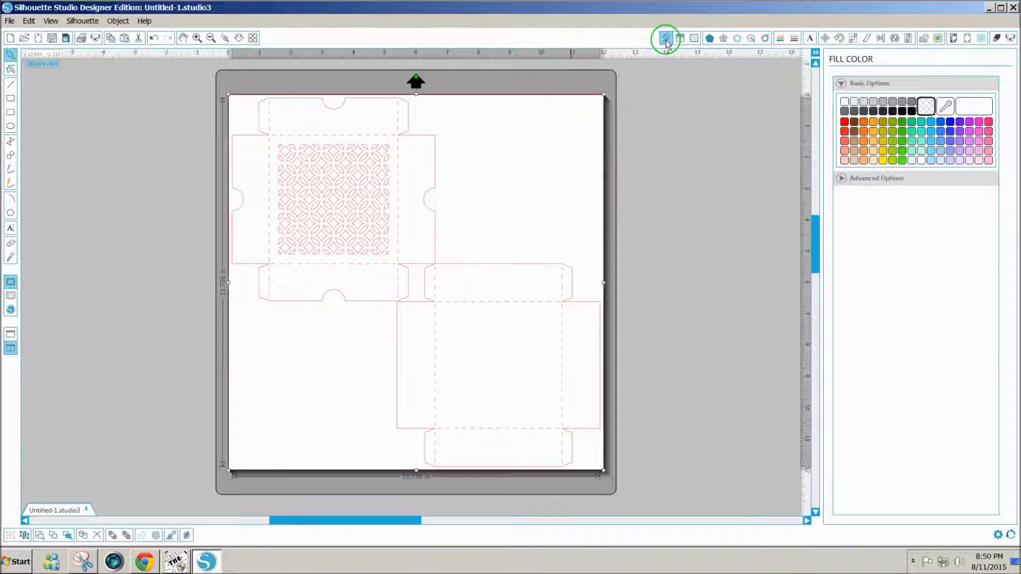
pyautogui.click(911, 110)
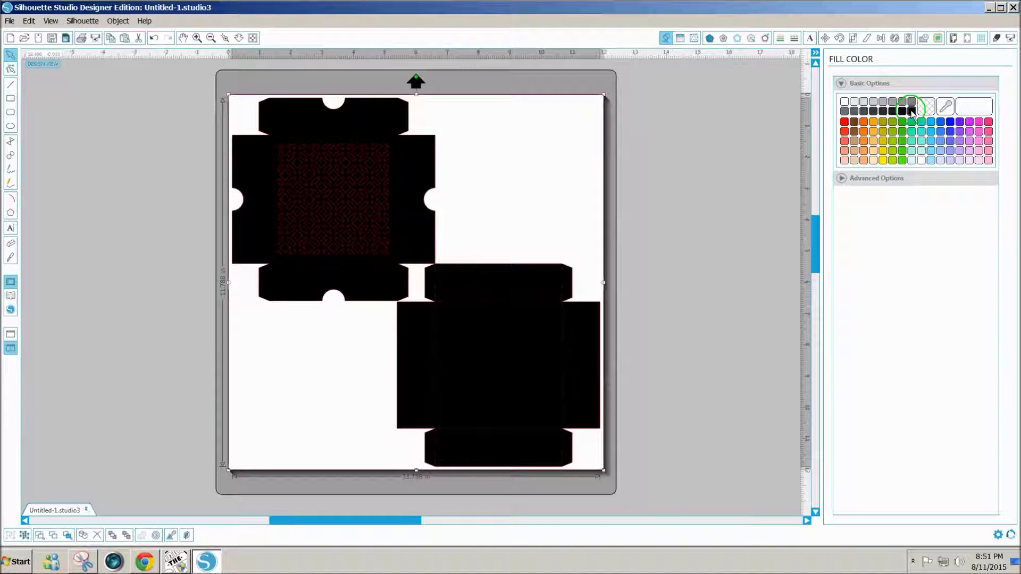
pyautogui.click(654, 181)
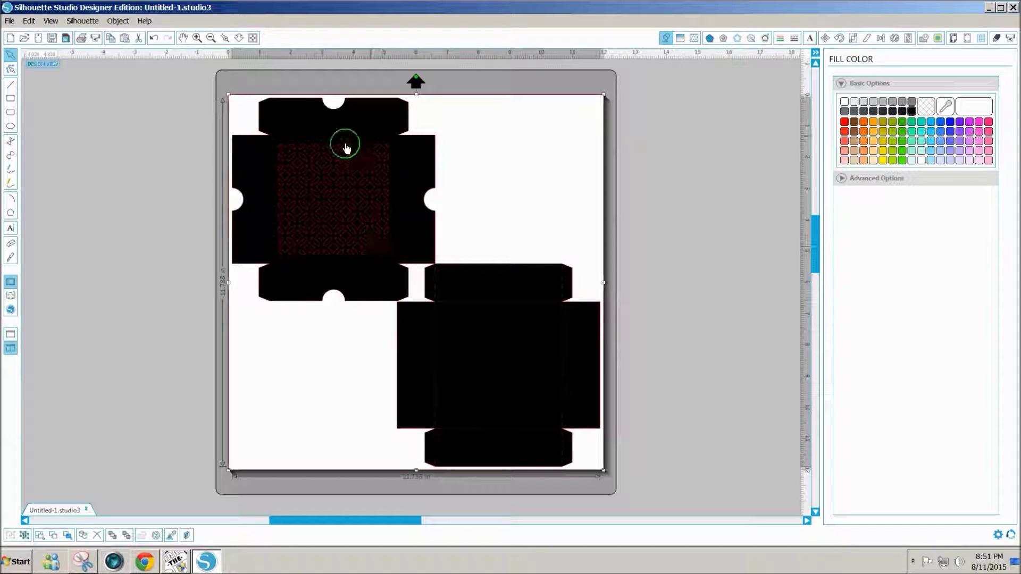
# Make the candy box shapes one compound path and fill it yellow-green
pyautogui.rightClick(365, 218)
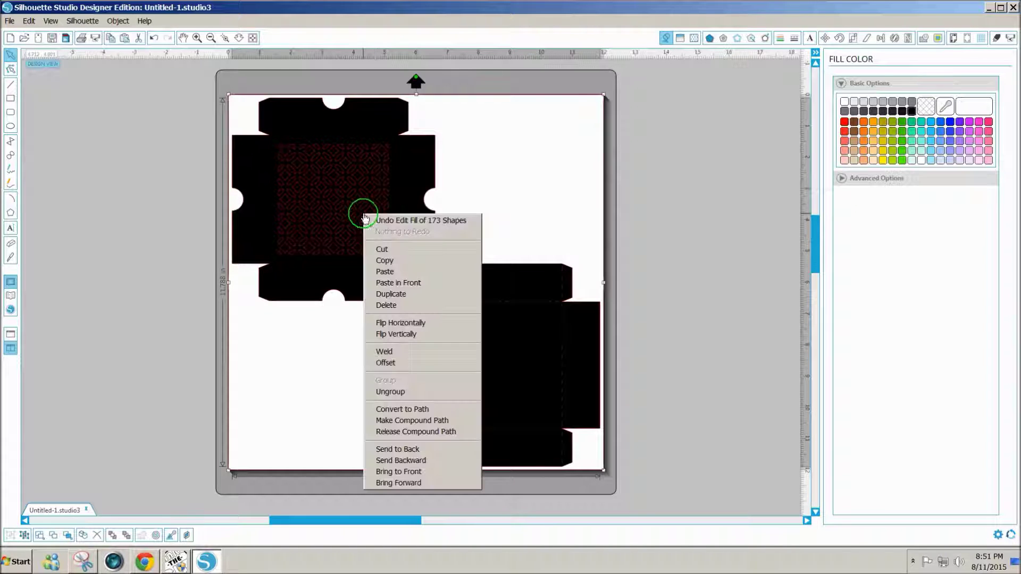
pyautogui.click(409, 421)
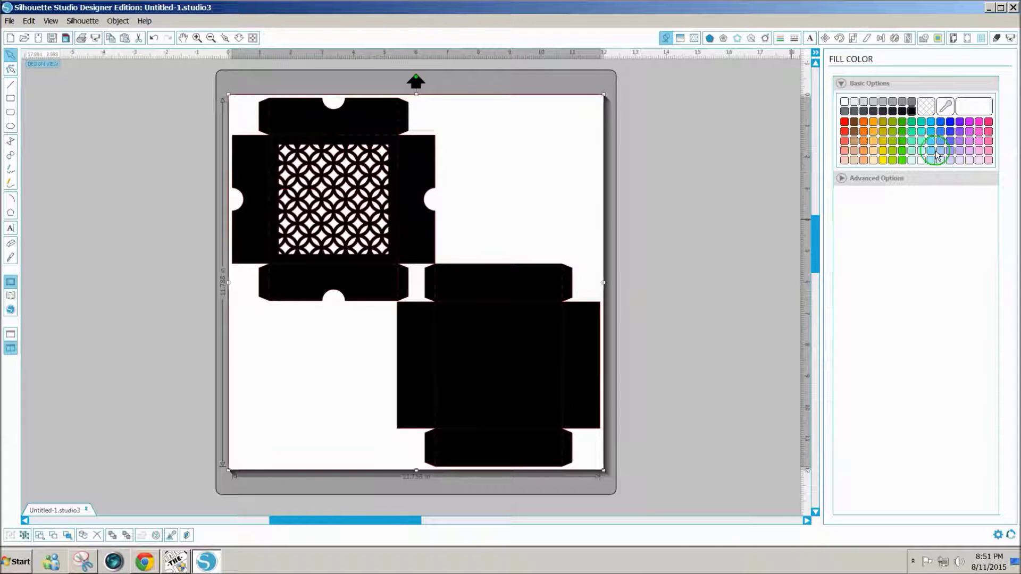
pyautogui.click(886, 156)
pyautogui.click(895, 154)
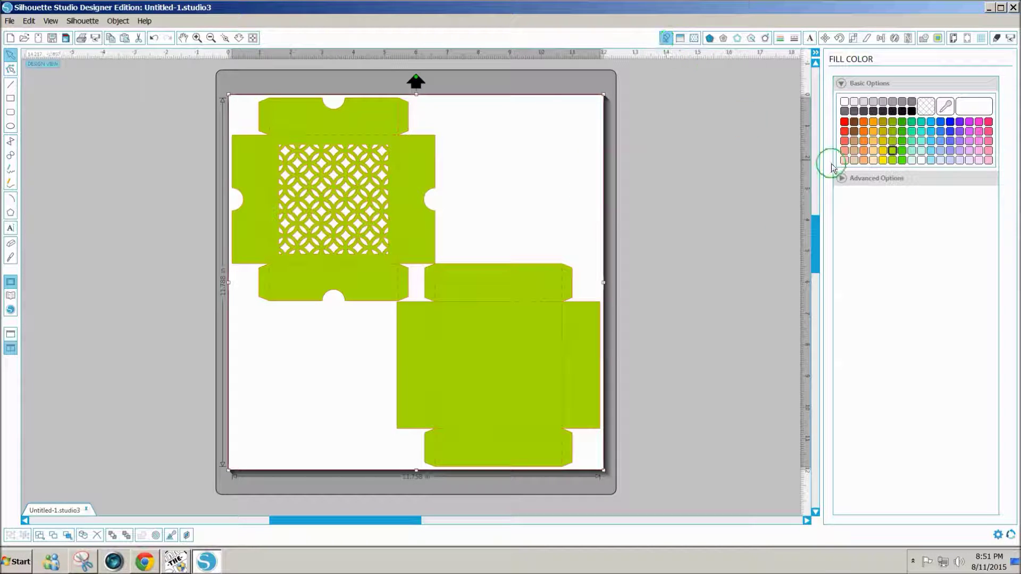
# Set the line colour of both candy box pieces to black, then clear the selection
pyautogui.click(780, 40)
pyautogui.click(925, 114)
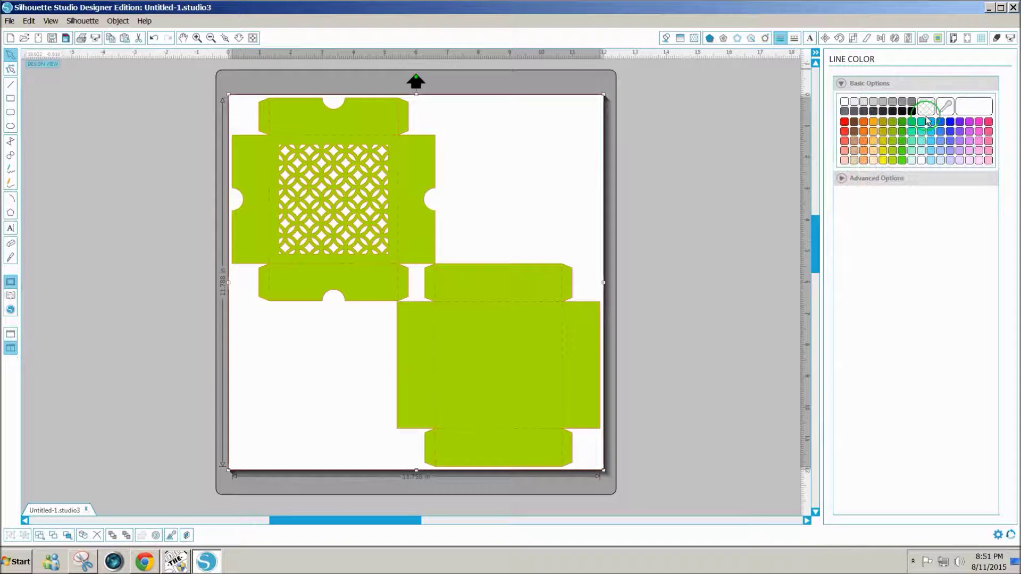
pyautogui.click(913, 110)
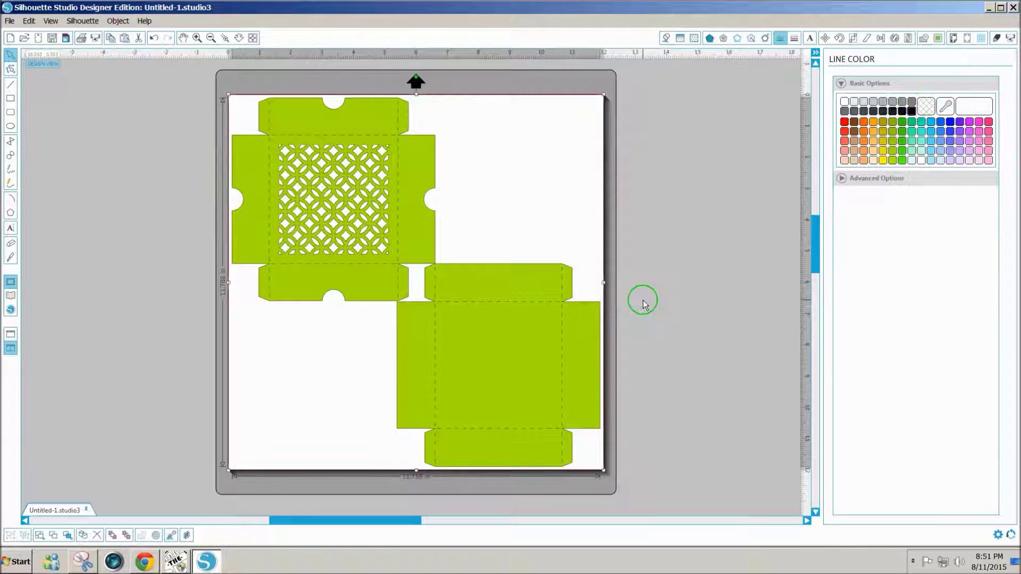
pyautogui.moveTo(649, 245); pyautogui.dragTo(461, 479)
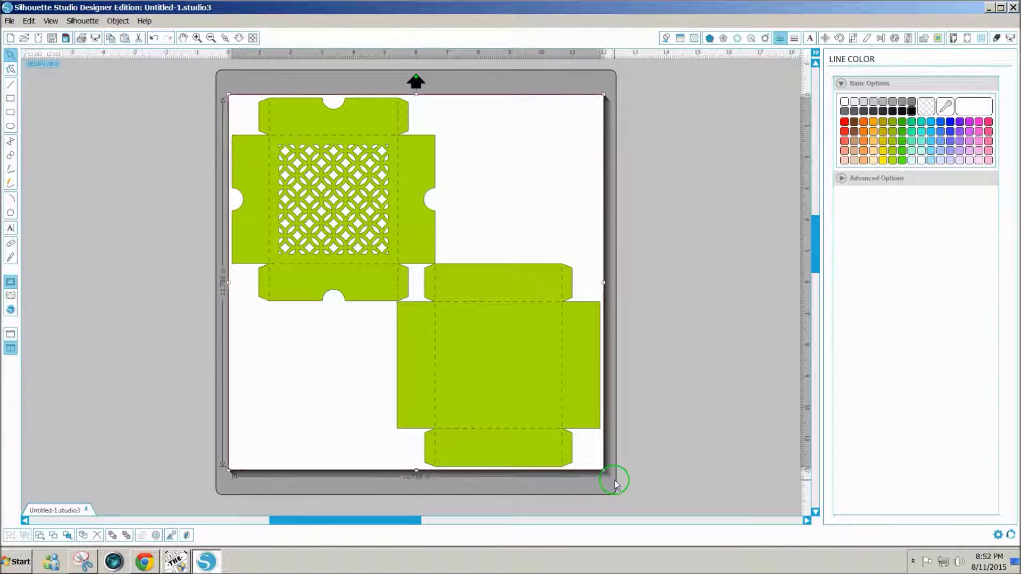
pyautogui.moveTo(611, 479); pyautogui.dragTo(250, 82)
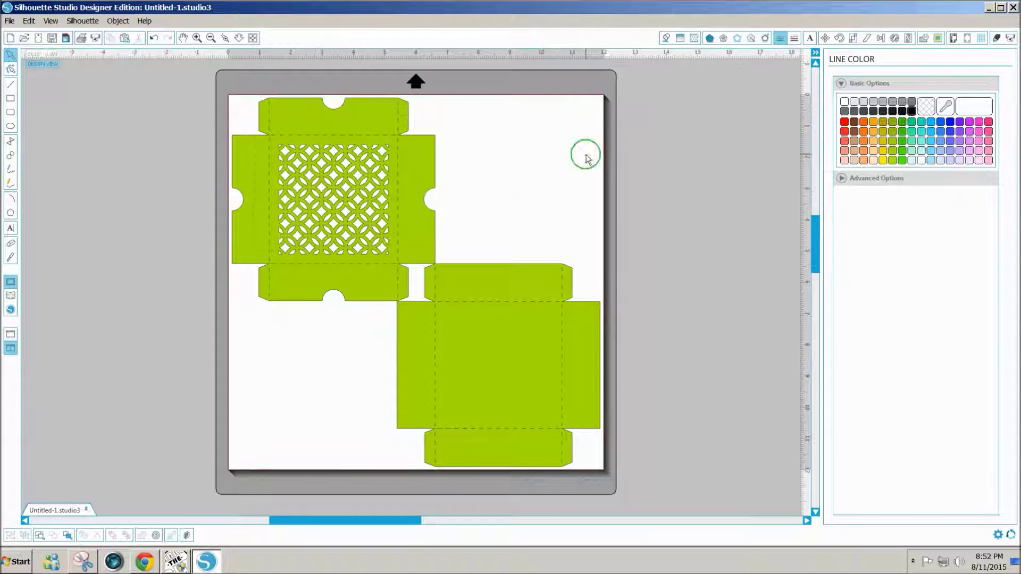
# Reselect and deselect the box design, then bring Snipping Tool to the front
pyautogui.click(868, 121)
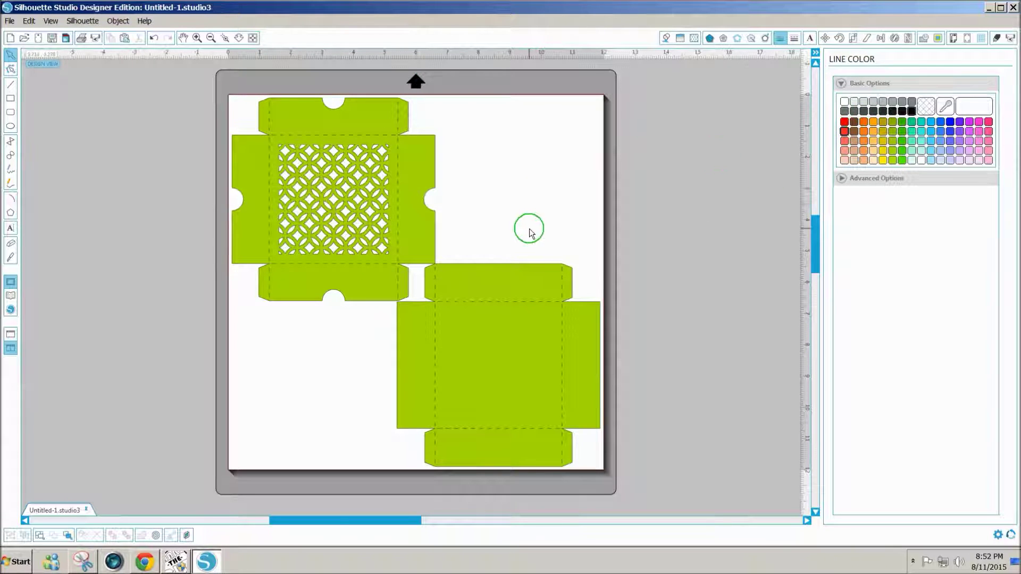
pyautogui.click(531, 338)
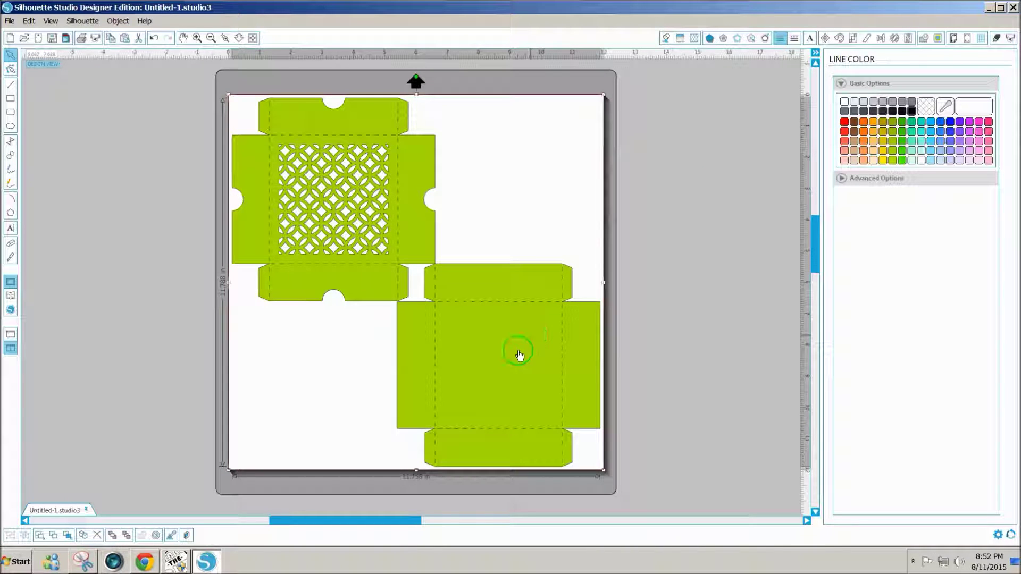
pyautogui.click(177, 447)
pyautogui.click(85, 563)
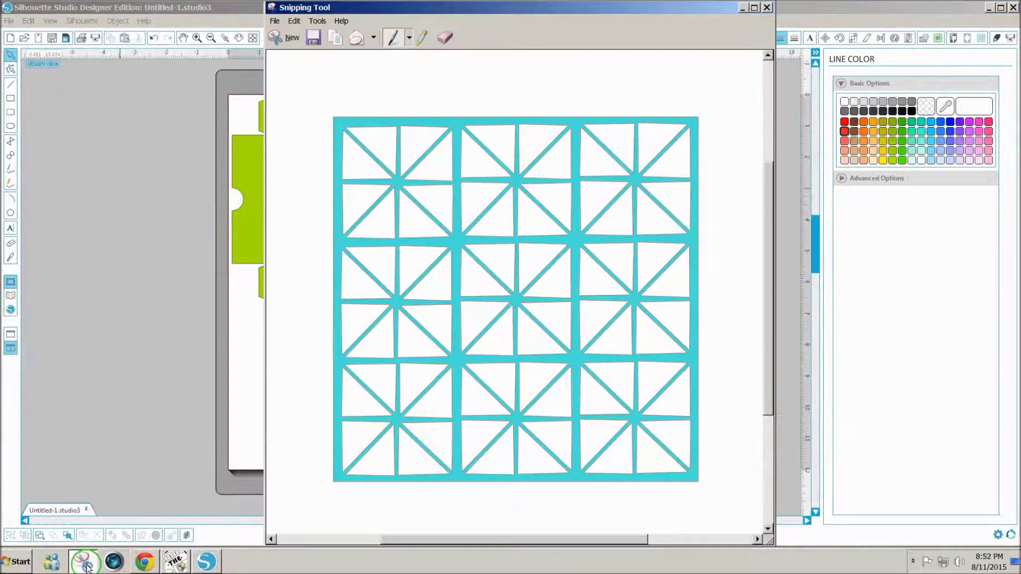
# Snip the mat area that holds both lime green candy box pieces
pyautogui.click(292, 38)
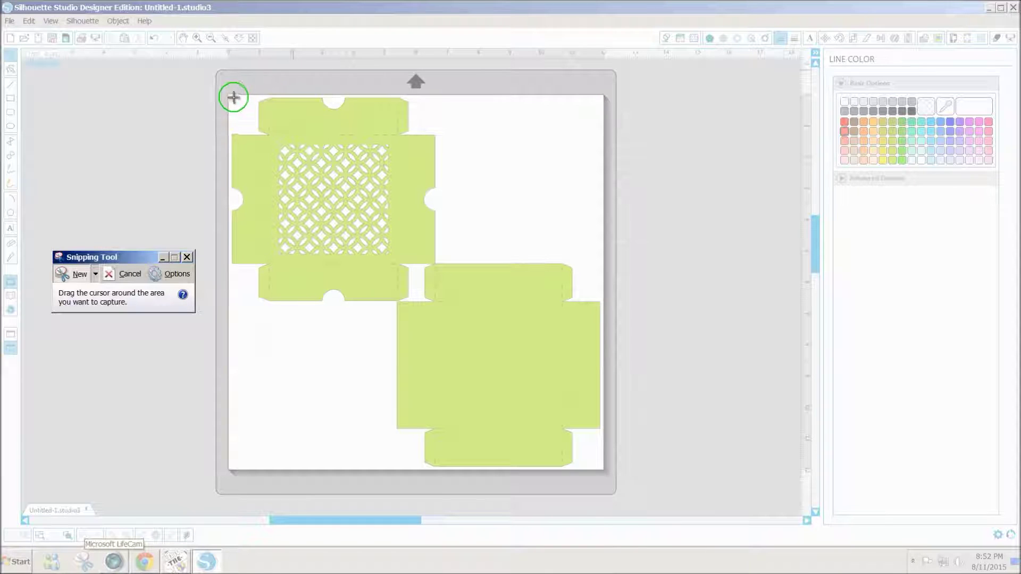
pyautogui.moveTo(230, 95); pyautogui.dragTo(602, 469)
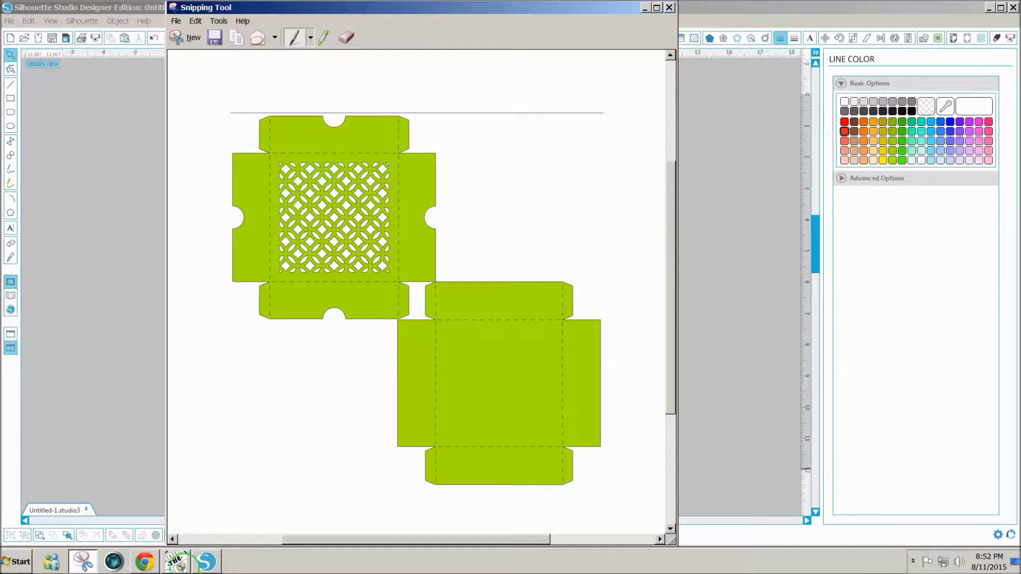
# In a new Make The Cut project, trace the clipboard image by the box's green colour
pyautogui.click(179, 563)
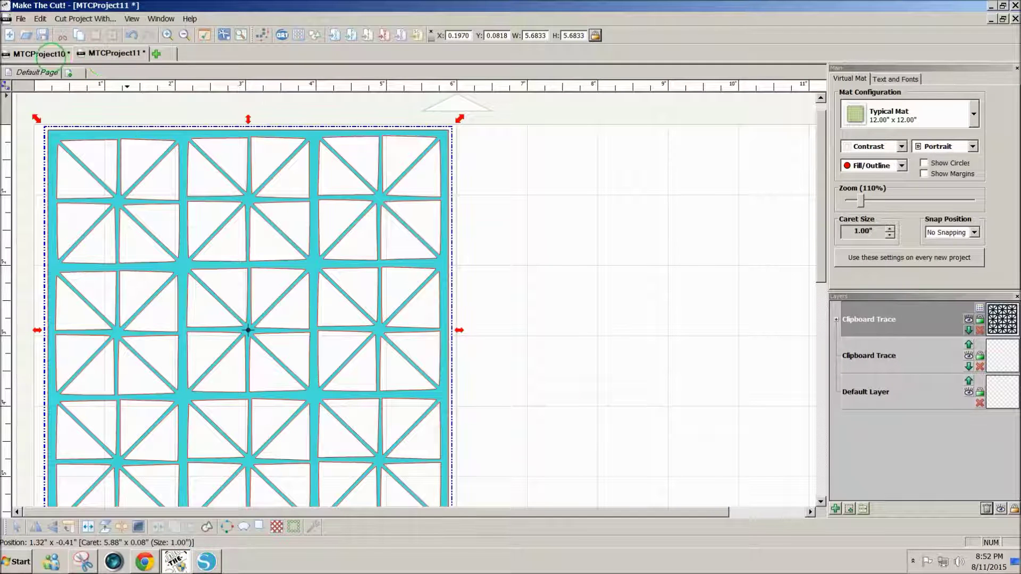
pyautogui.click(156, 54)
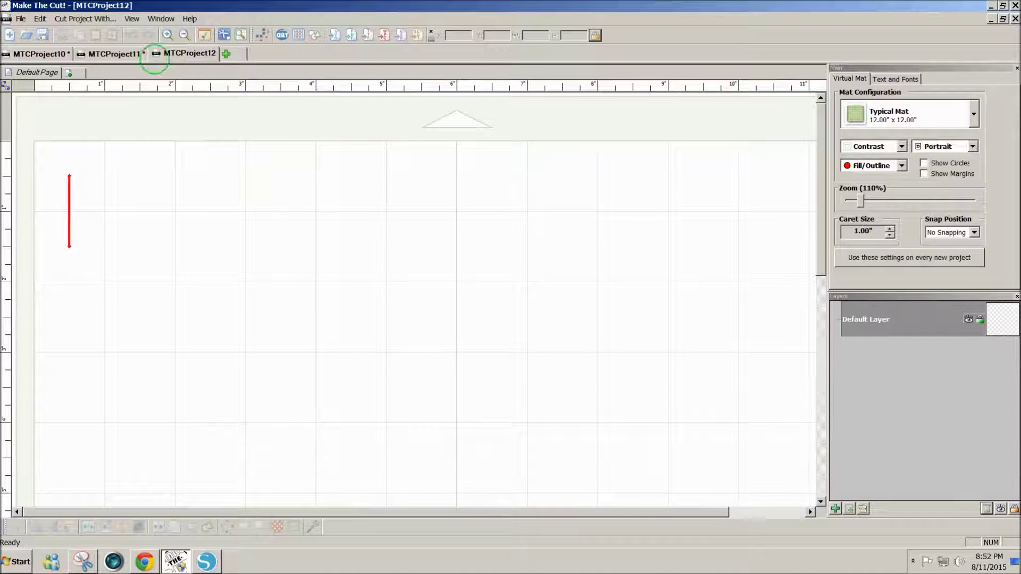
pyautogui.click(276, 34)
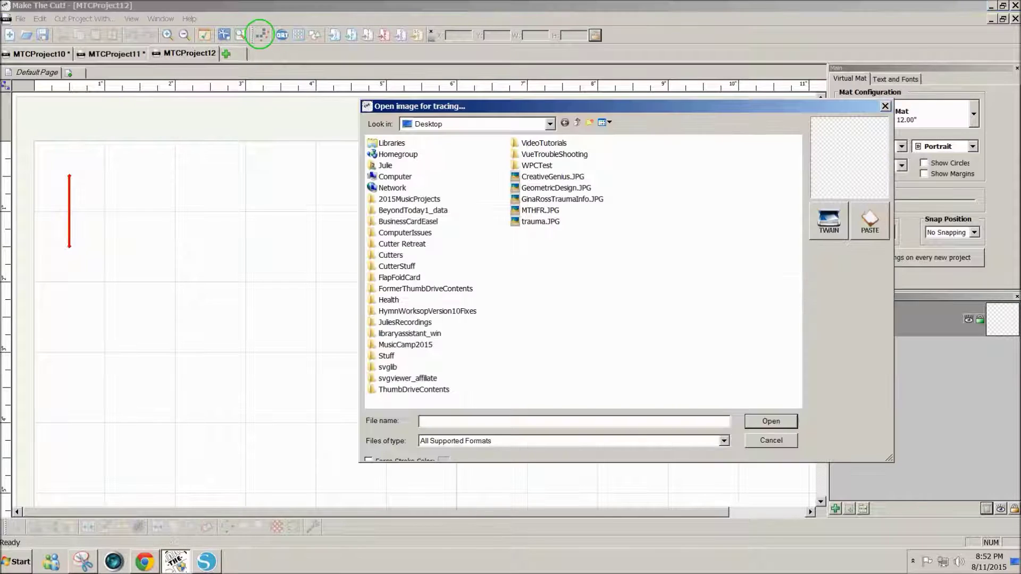
pyautogui.click(870, 220)
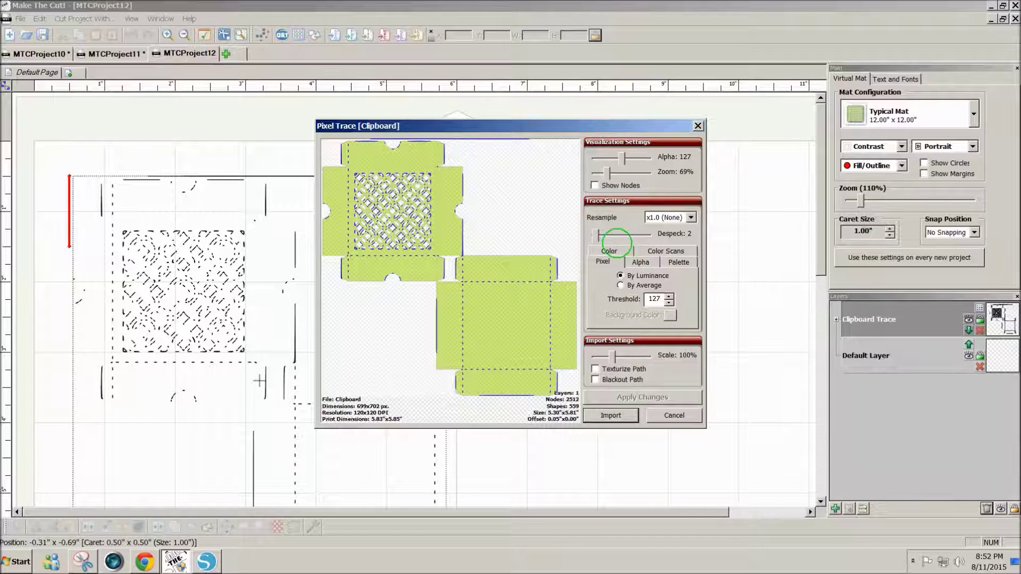
pyautogui.click(610, 251)
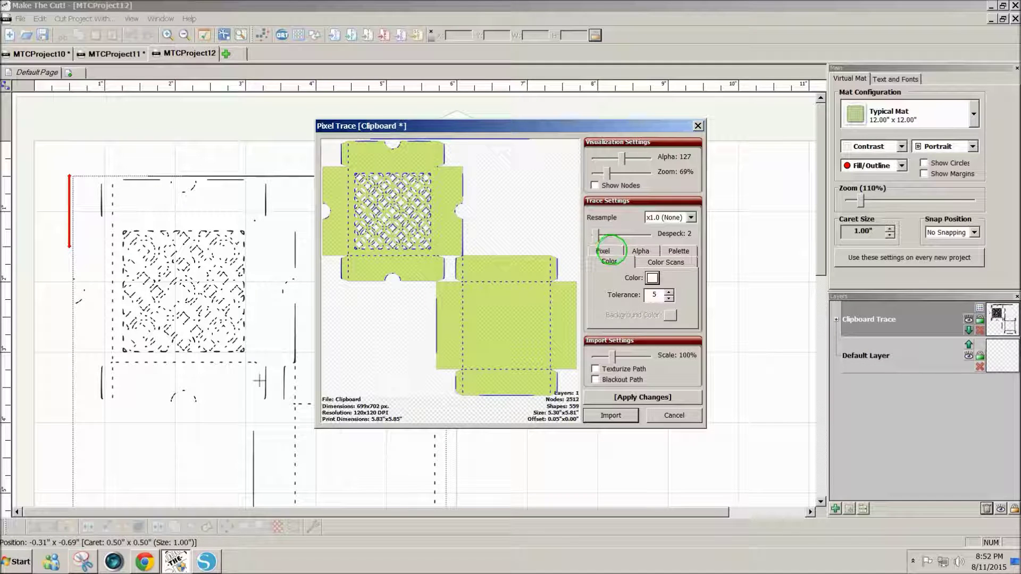
pyautogui.click(653, 278)
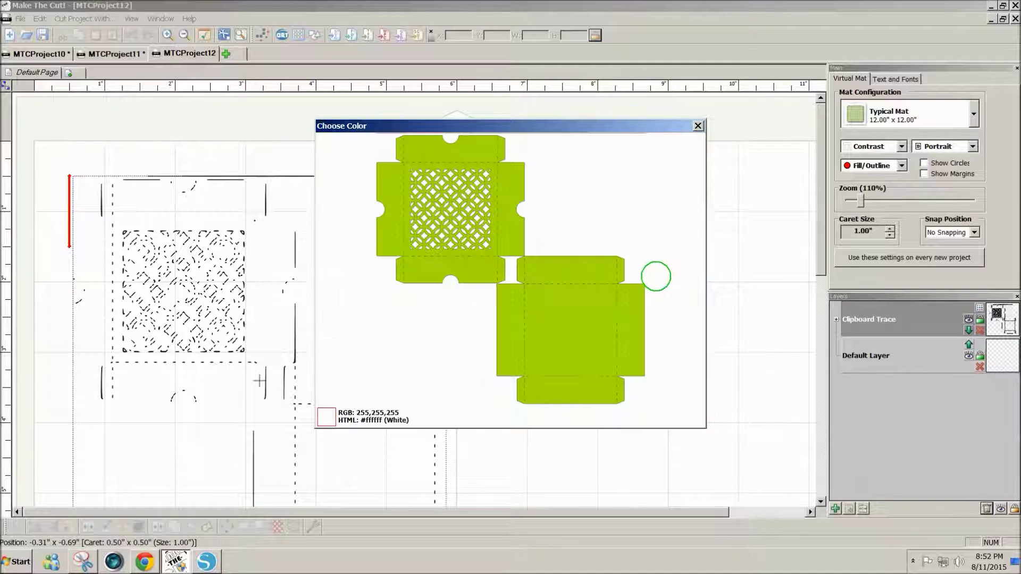
pyautogui.click(594, 316)
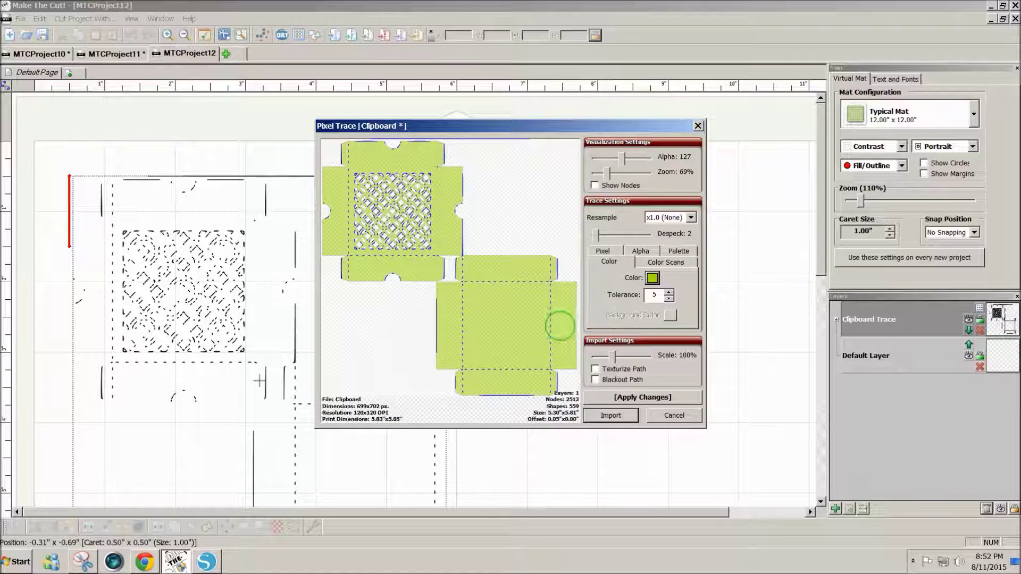
pyautogui.click(642, 397)
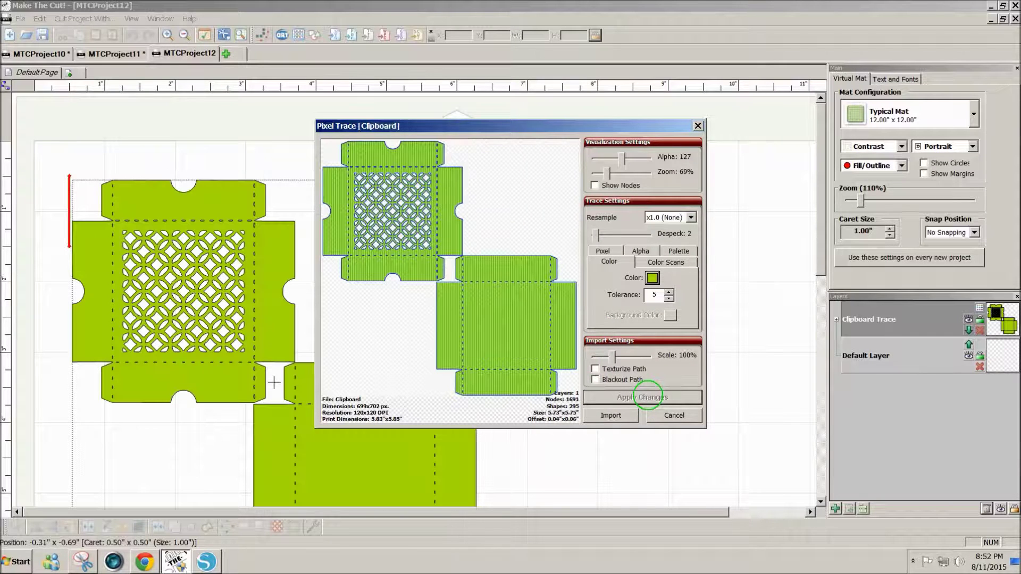
# Import the traced candy box shapes onto the mat without adding more layers
pyautogui.moveTo(506, 126)
pyautogui.mouseDown()
pyautogui.moveTo(682, 130)
pyautogui.moveTo(540, 131)
pyautogui.mouseUp()
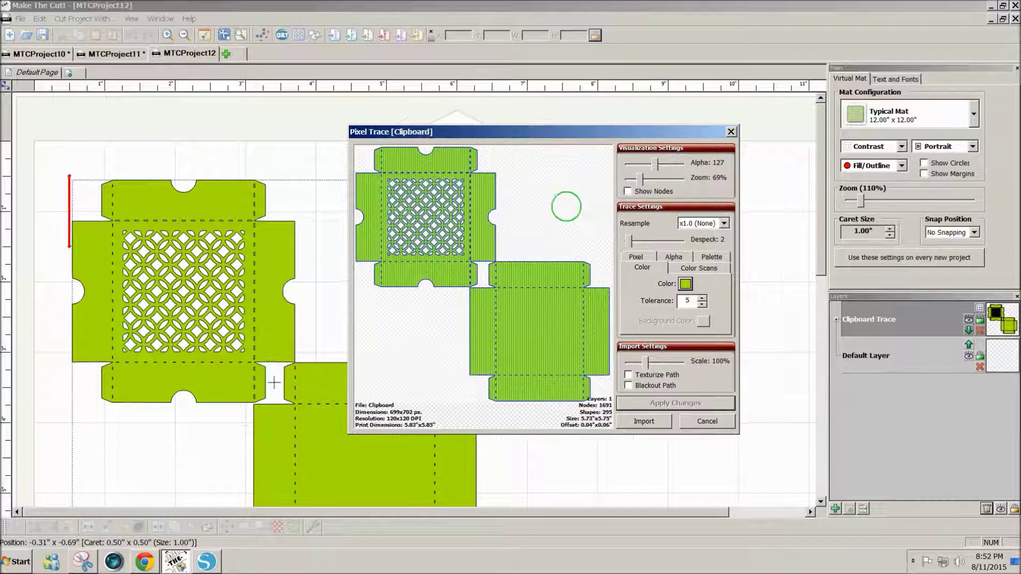
pyautogui.click(645, 422)
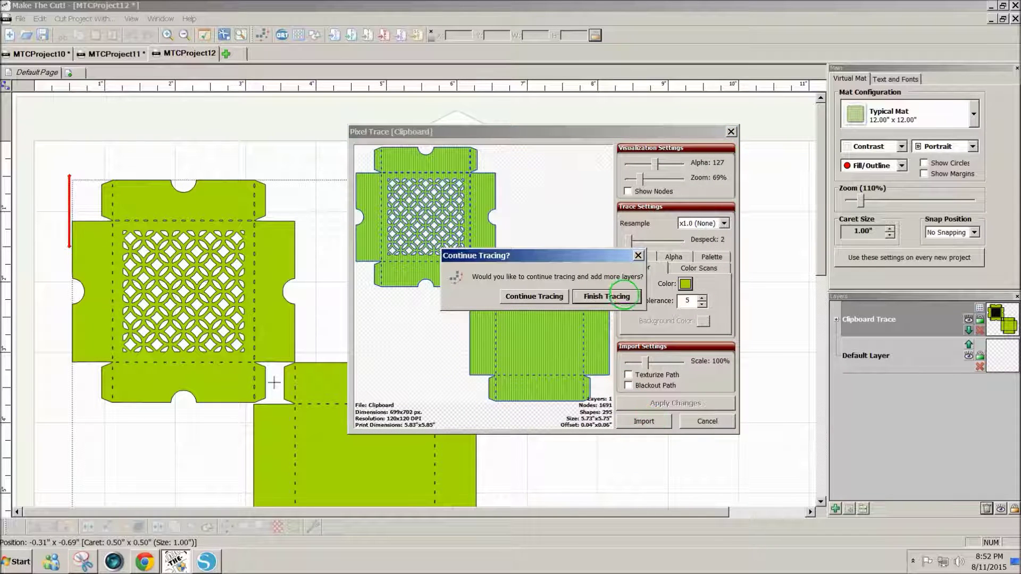
pyautogui.click(607, 296)
# Zoom in on the traced lattice panel to inspect it, then zoom back out to the whole mat
pyautogui.scroll(-1, 813, 282)
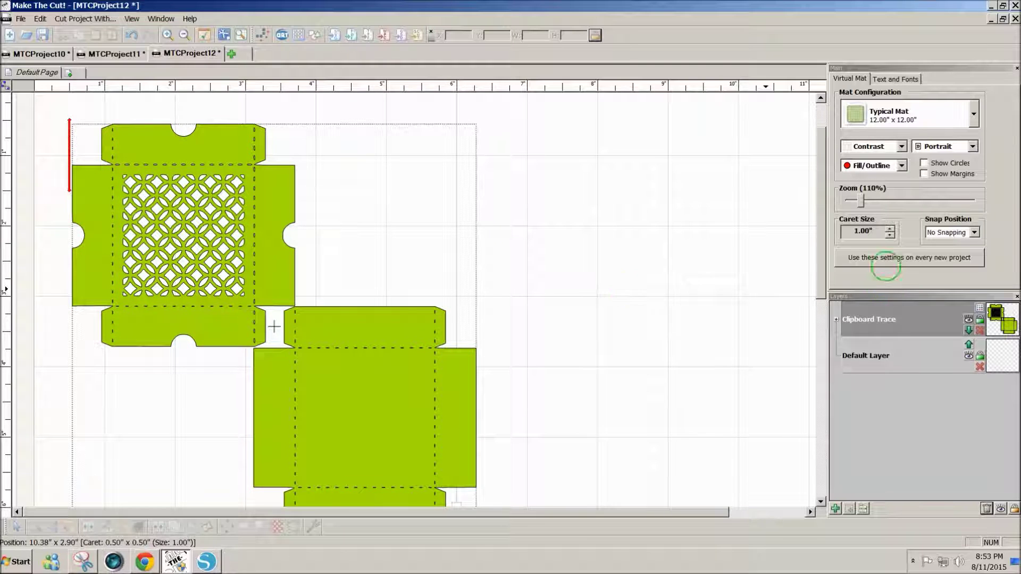
pyautogui.moveTo(861, 201); pyautogui.dragTo(878, 201)
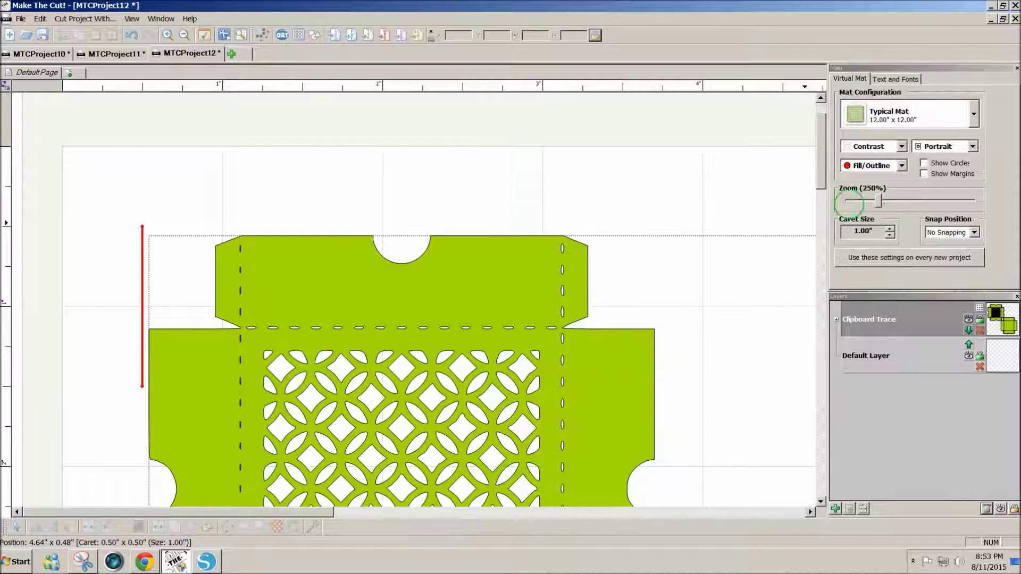
pyautogui.moveTo(821, 185); pyautogui.dragTo(816, 216)
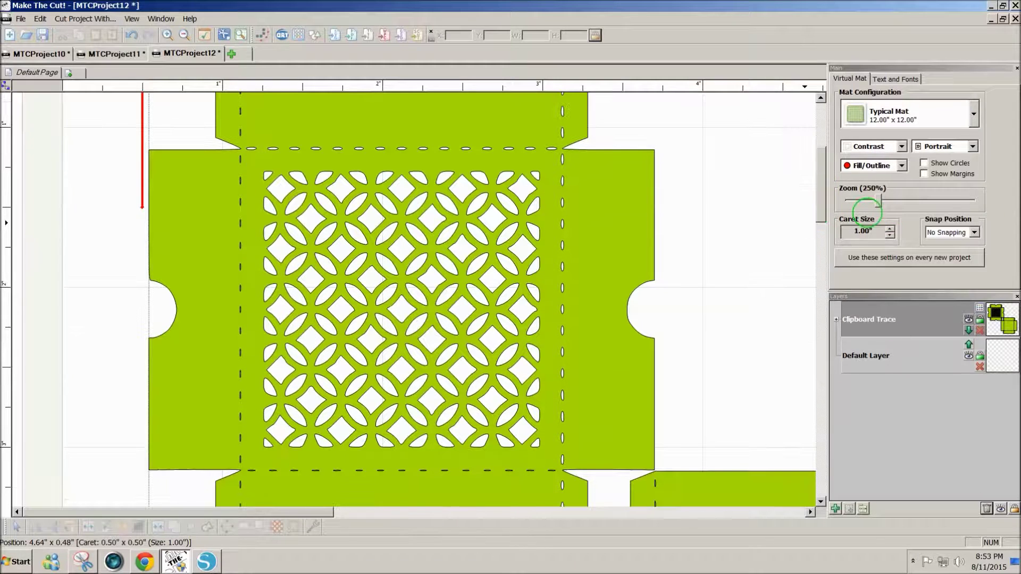
pyautogui.moveTo(877, 201); pyautogui.dragTo(857, 201)
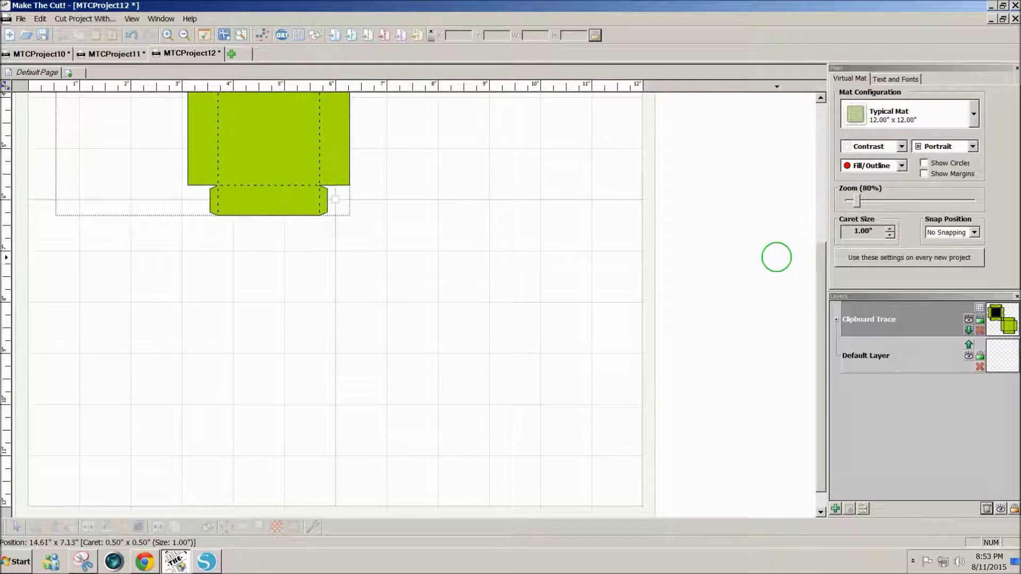
pyautogui.moveTo(821, 278); pyautogui.dragTo(832, 159)
# Break the traced group into separate shapes and select the box base piece
pyautogui.click(325, 332)
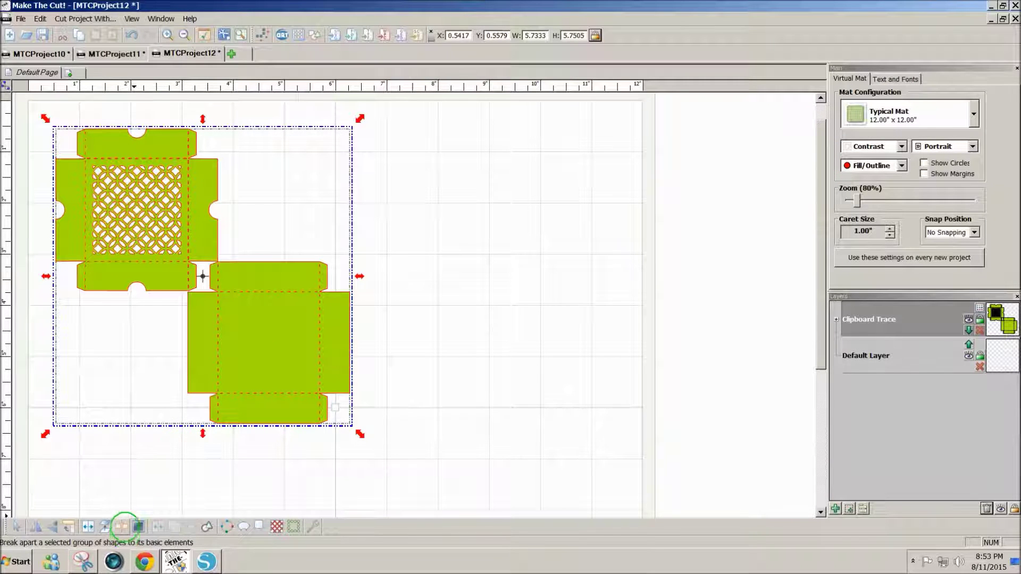
pyautogui.click(121, 526)
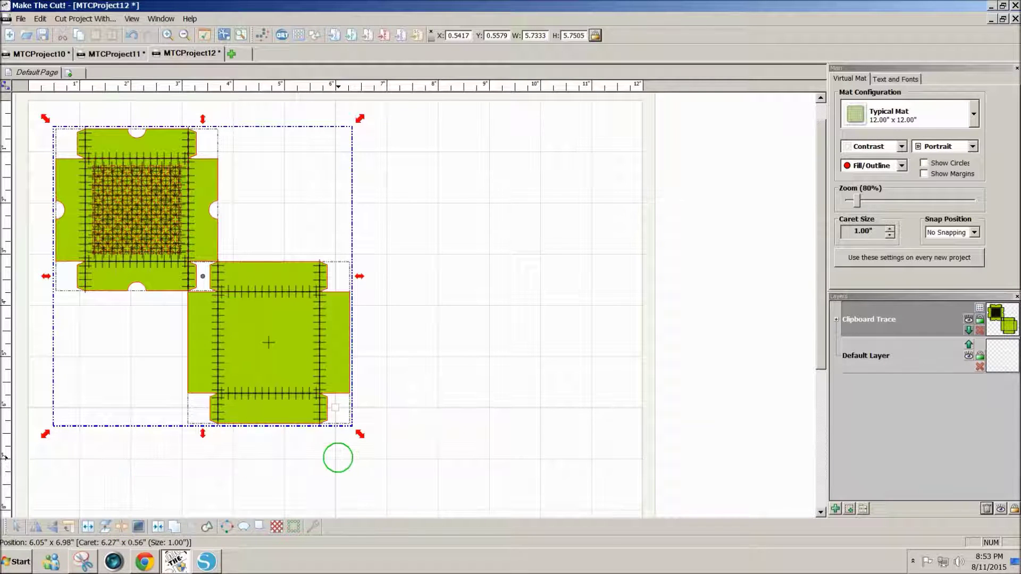
pyautogui.moveTo(338, 458); pyautogui.dragTo(207, 244)
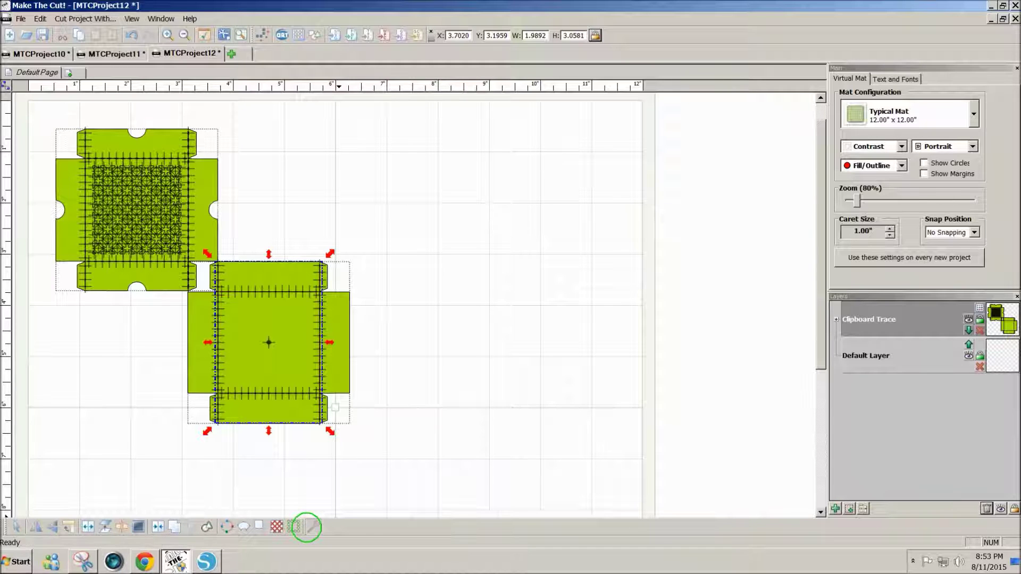
# Apply Thin Paths to the box base piece, leaving it about 1.9833 × 3.0300 inches
pyautogui.click(308, 526)
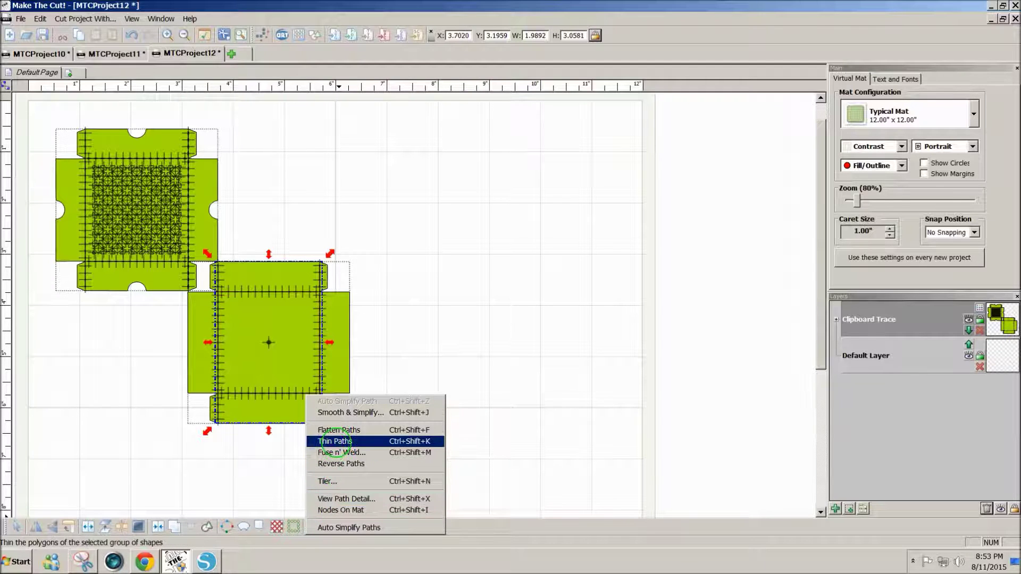
pyautogui.click(335, 441)
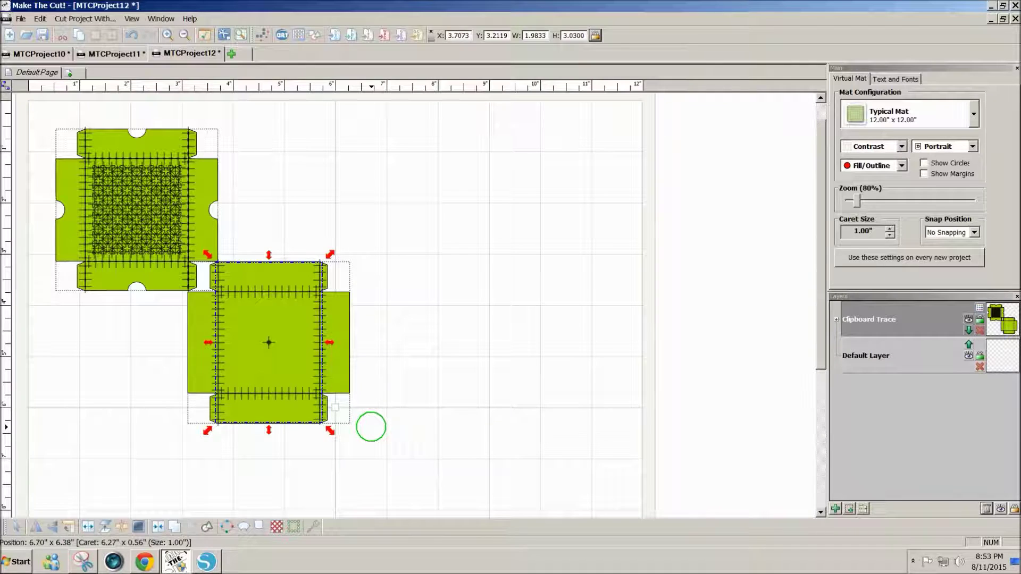
pyautogui.click(370, 427)
pyautogui.moveTo(332, 456); pyautogui.dragTo(211, 256)
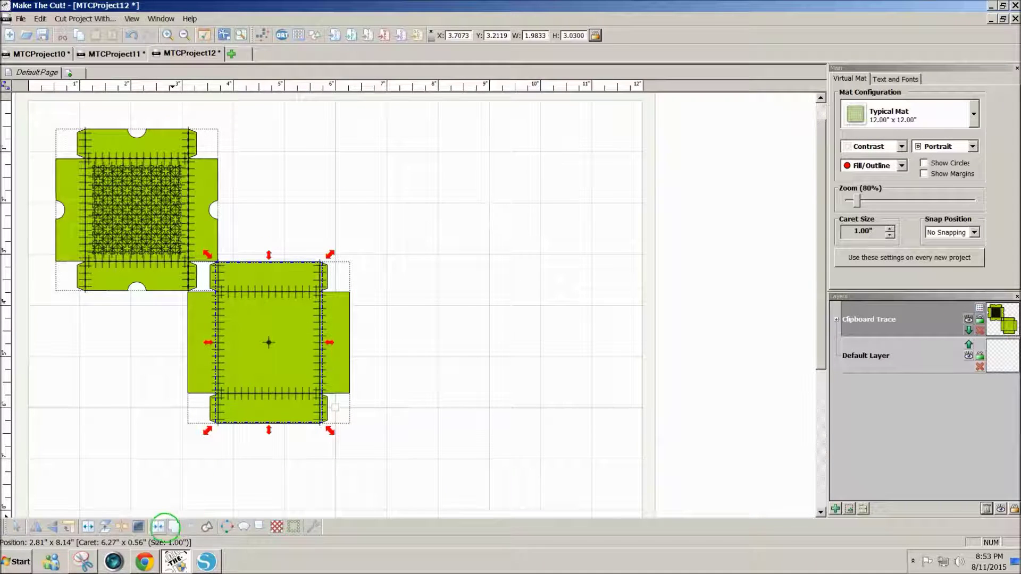
# Hide the base piece's node marks and select the left fold line of the left box piece
pyautogui.click(162, 527)
pyautogui.click(365, 450)
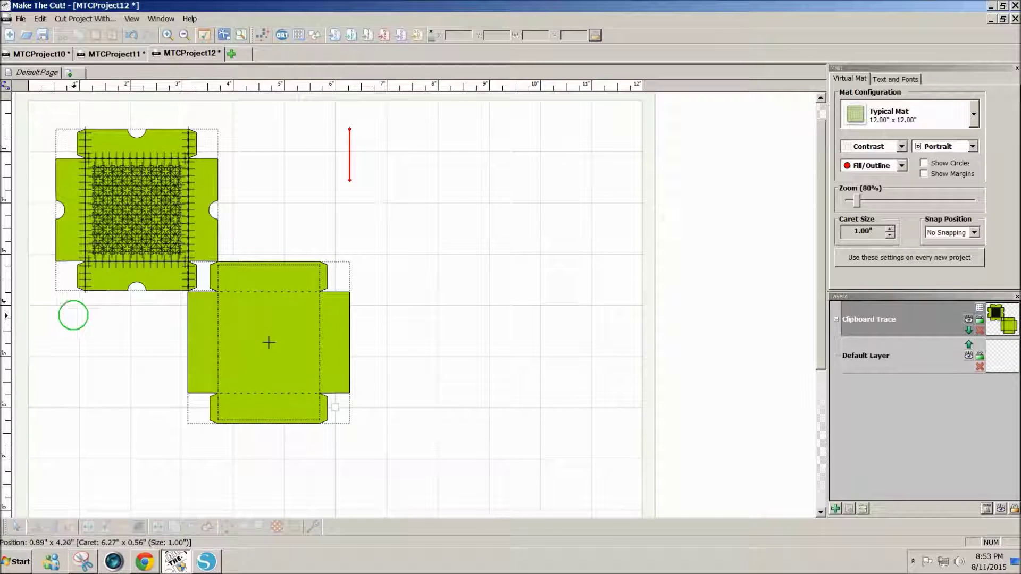
pyautogui.moveTo(73, 315); pyautogui.dragTo(185, 132)
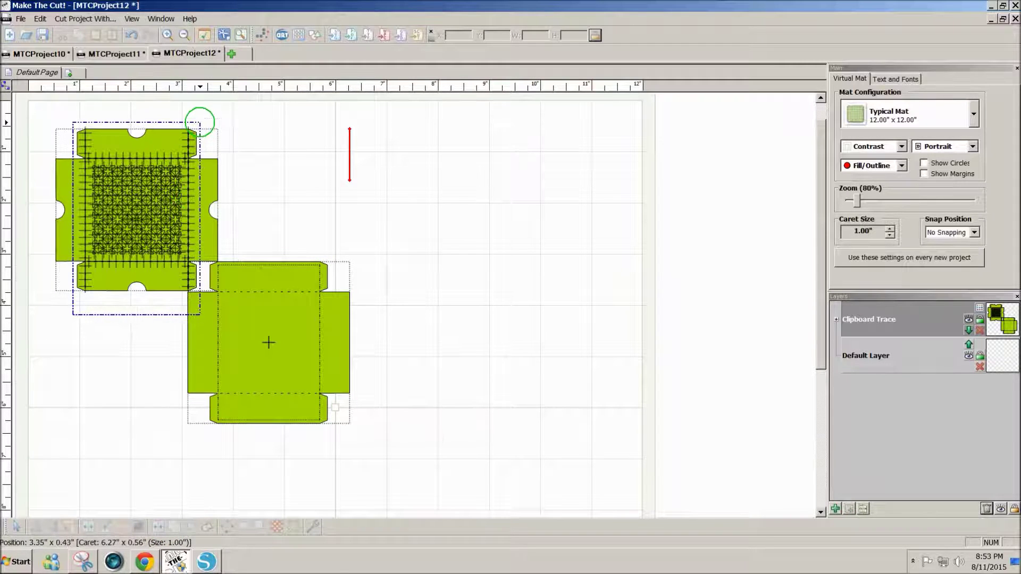
pyautogui.click(200, 122)
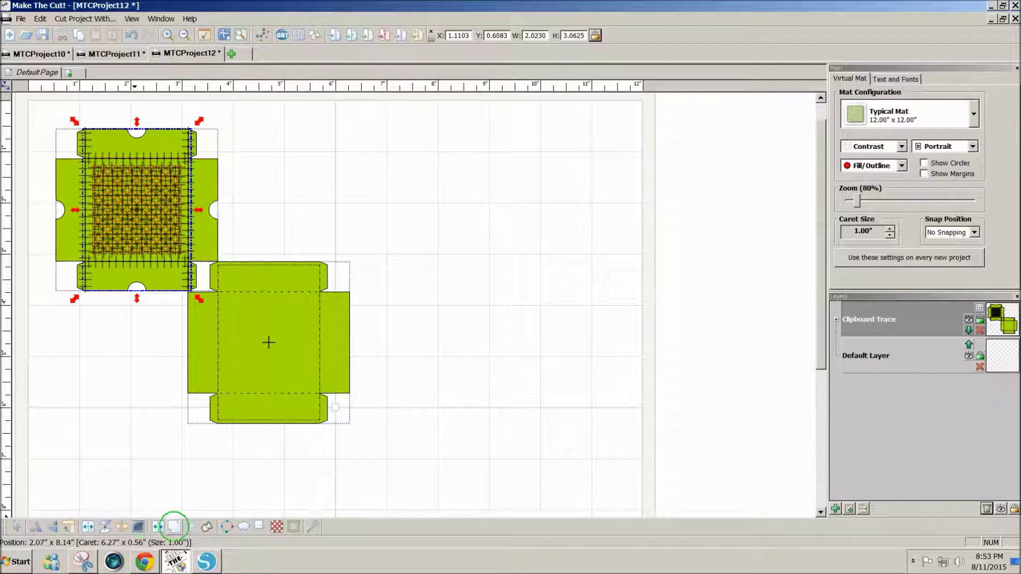
pyautogui.click(150, 335)
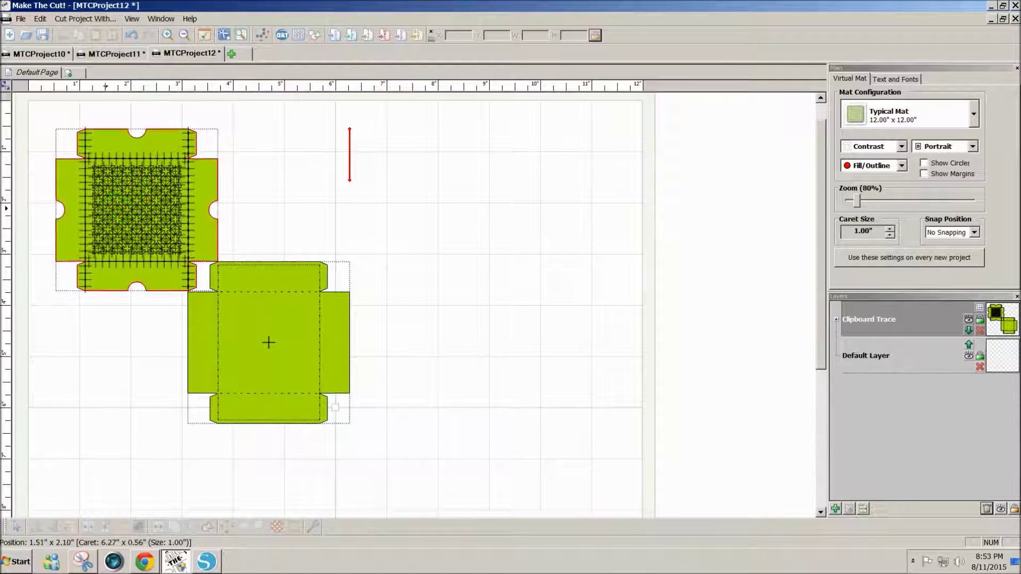
pyautogui.moveTo(76, 110); pyautogui.dragTo(91, 328)
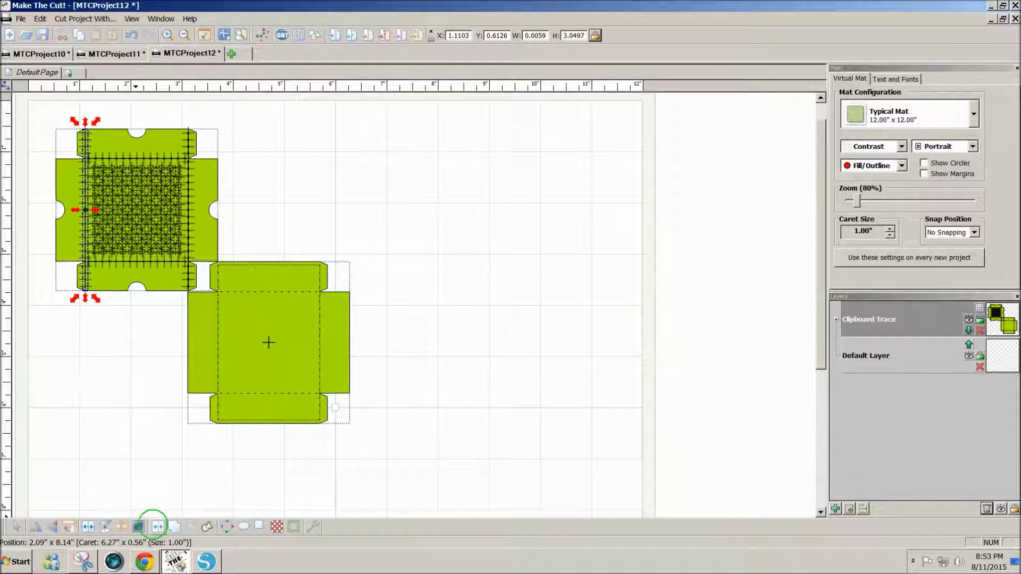
# Apply the bottom-toolbar operation to the left, right, bottom and top fold lines
pyautogui.click(158, 527)
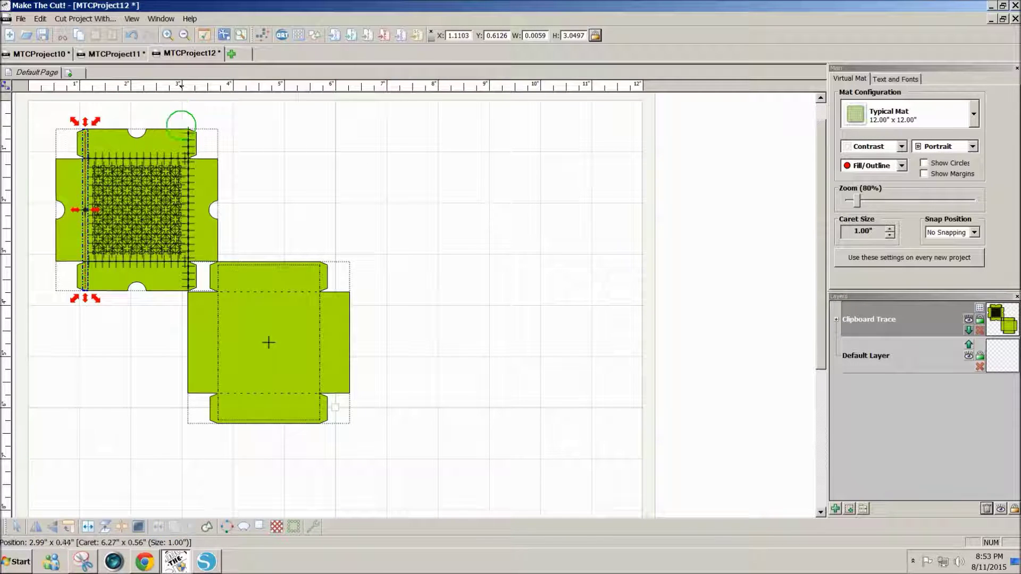
pyautogui.click(181, 125)
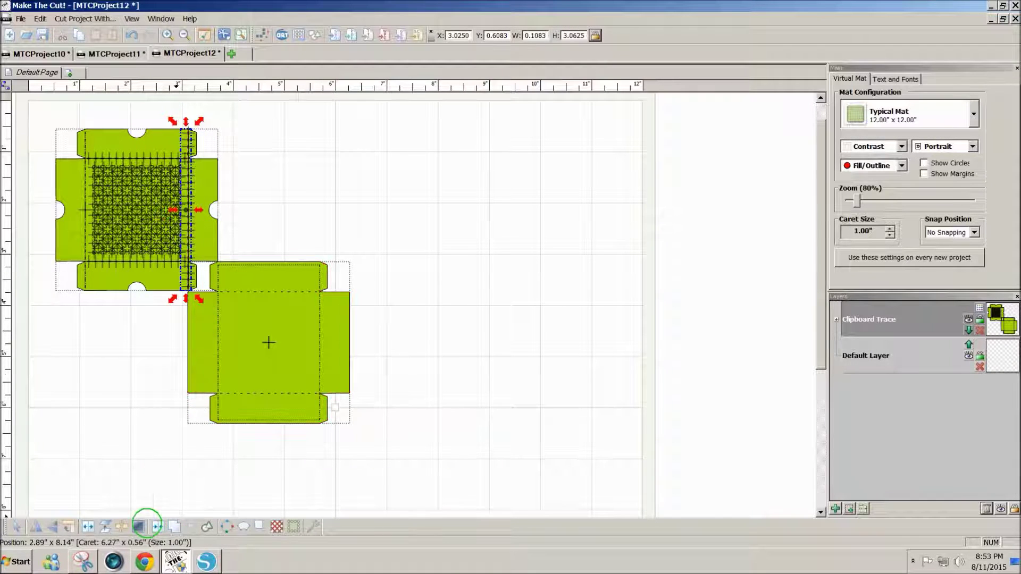
pyautogui.click(157, 527)
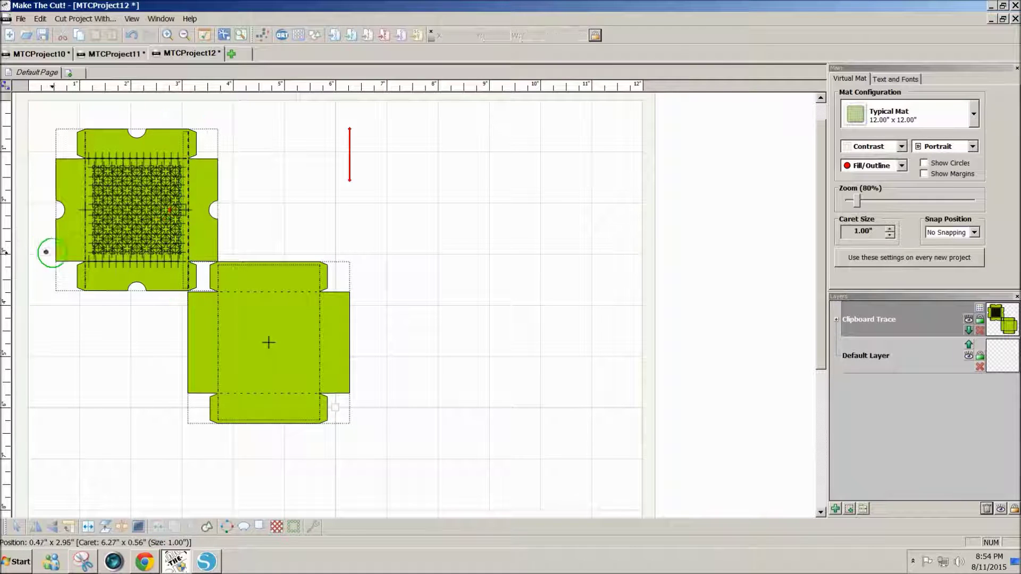
pyautogui.moveTo(46, 252); pyautogui.dragTo(226, 271)
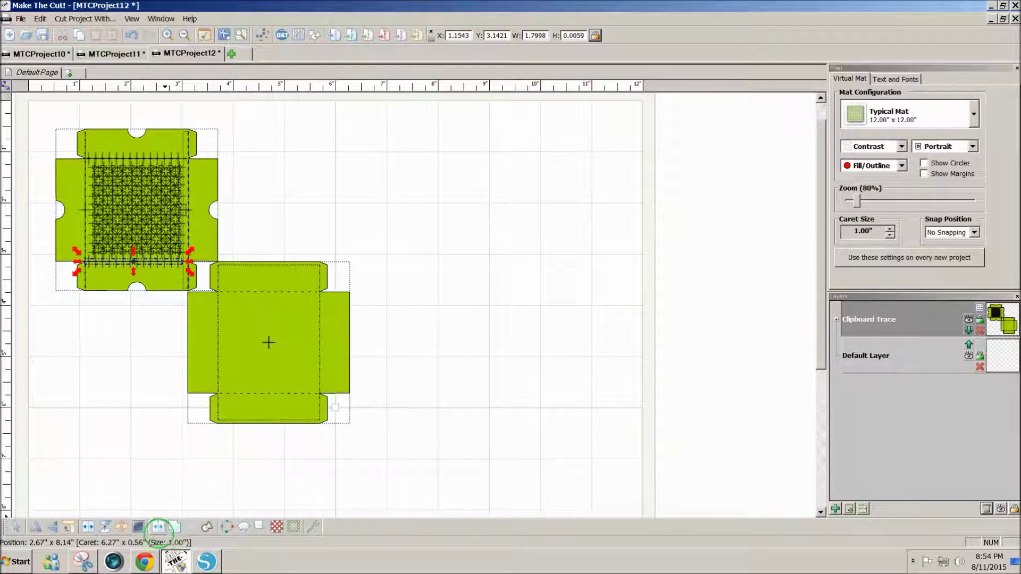
pyautogui.click(158, 527)
pyautogui.moveTo(46, 112); pyautogui.dragTo(220, 162)
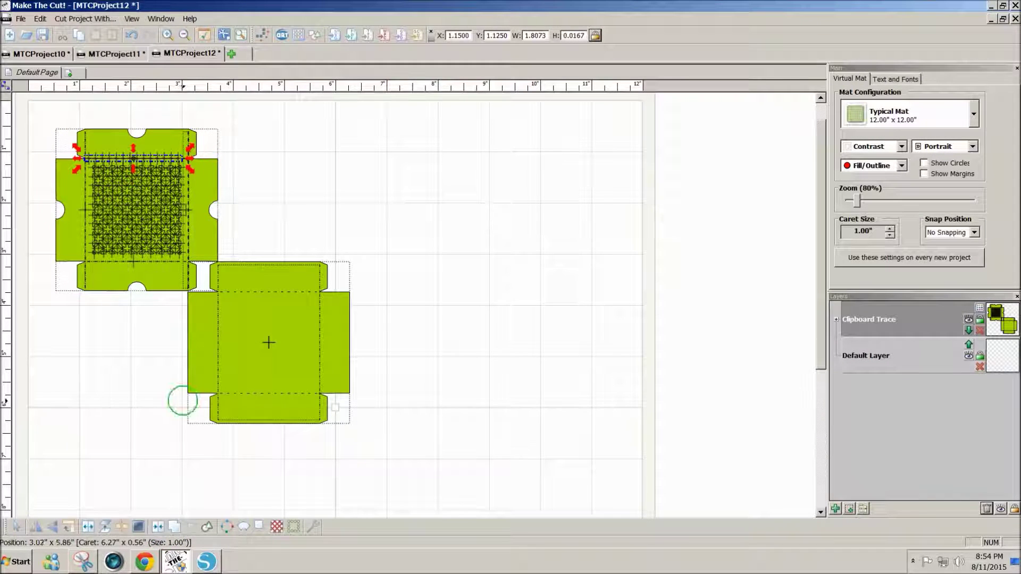
pyautogui.click(158, 528)
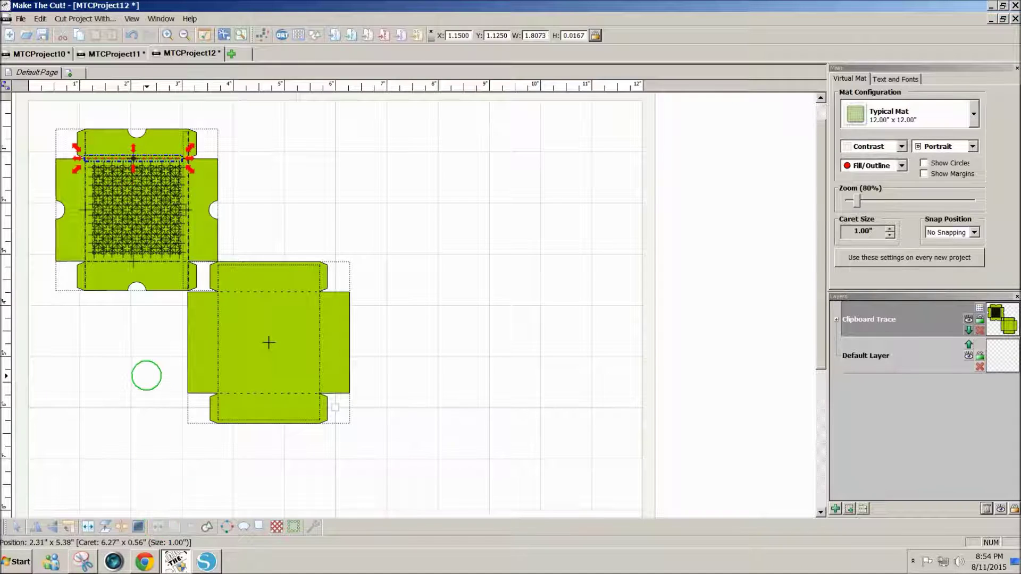
pyautogui.click(146, 375)
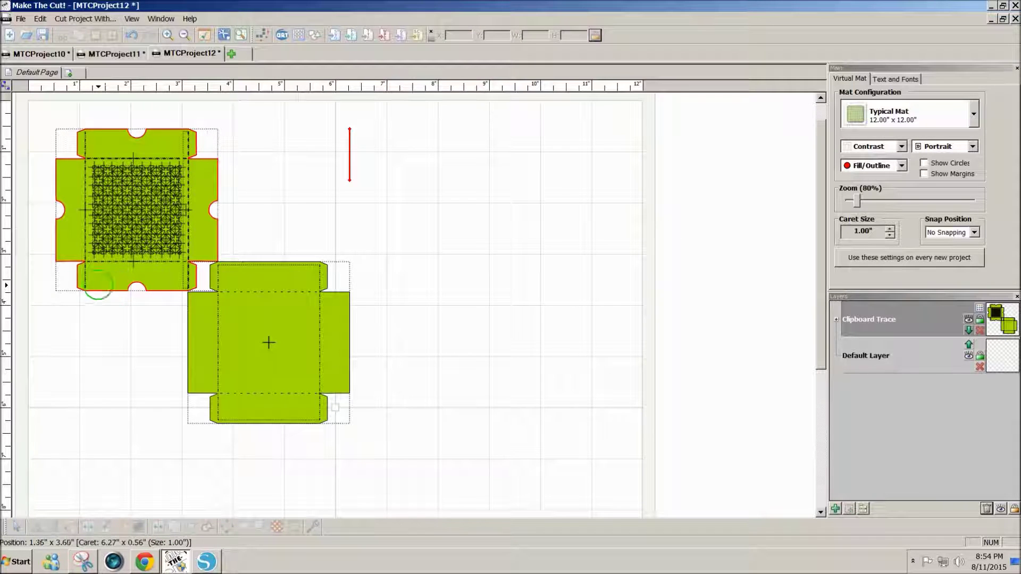
# Check the sizes of the left shape's inner piece, middle piece and whole outline
pyautogui.click(84, 249)
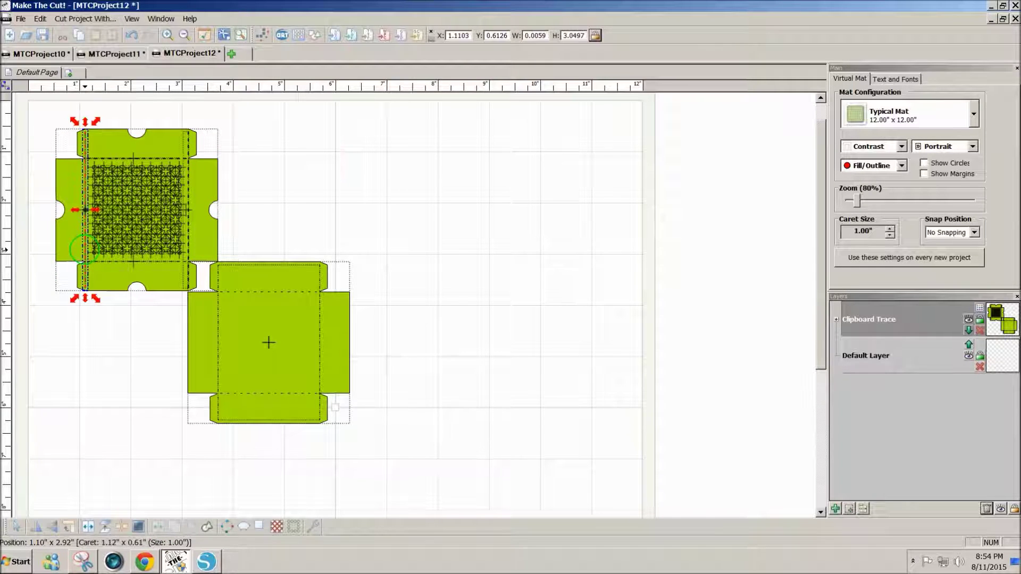
pyautogui.click(115, 262)
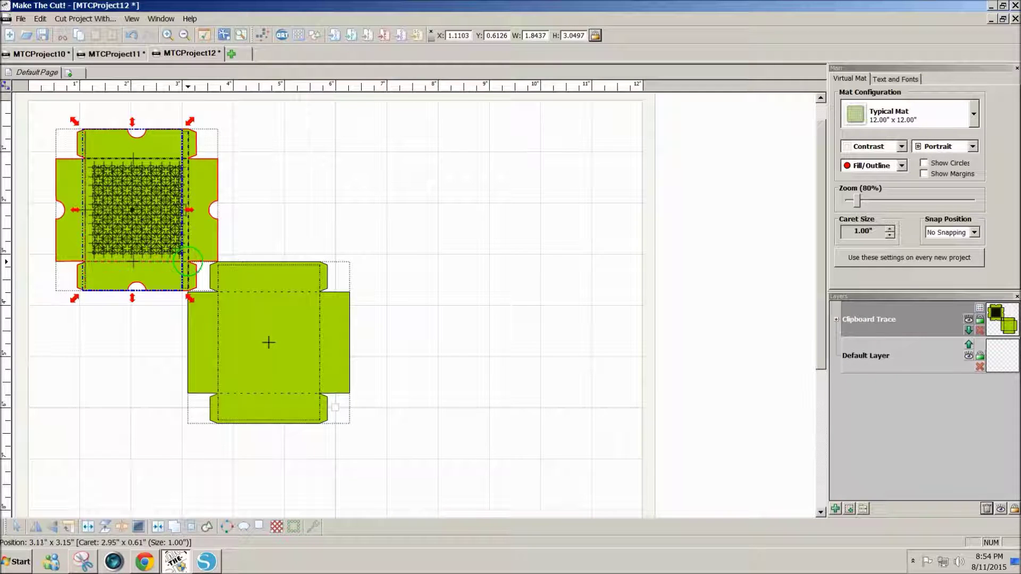
pyautogui.click(187, 255)
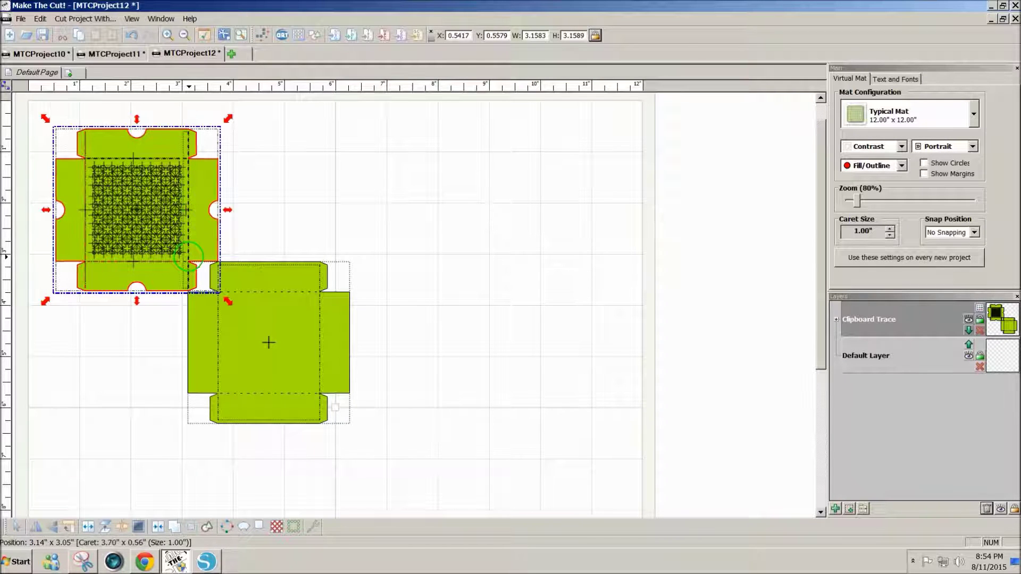
pyautogui.click(187, 249)
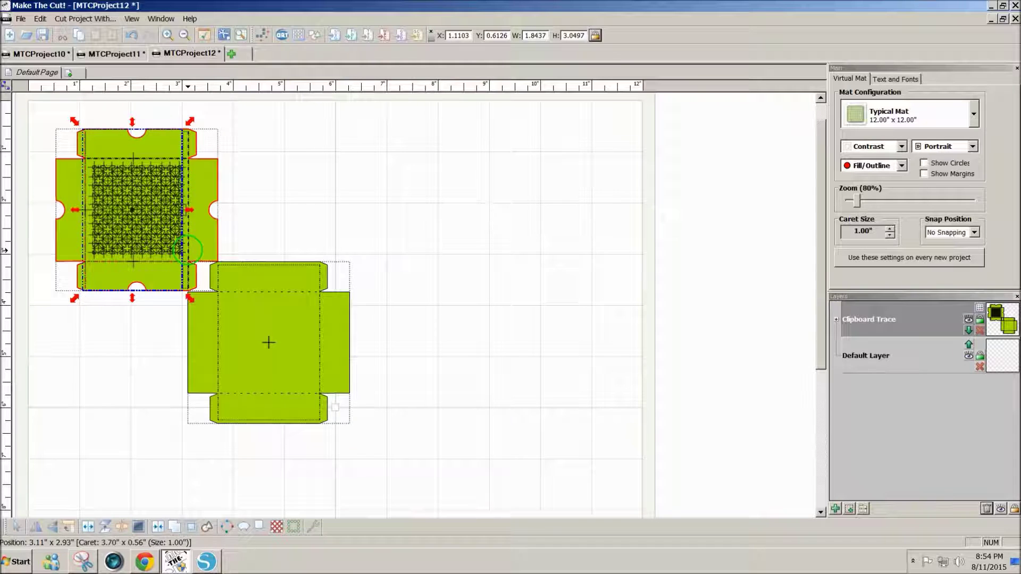
pyautogui.click(187, 249)
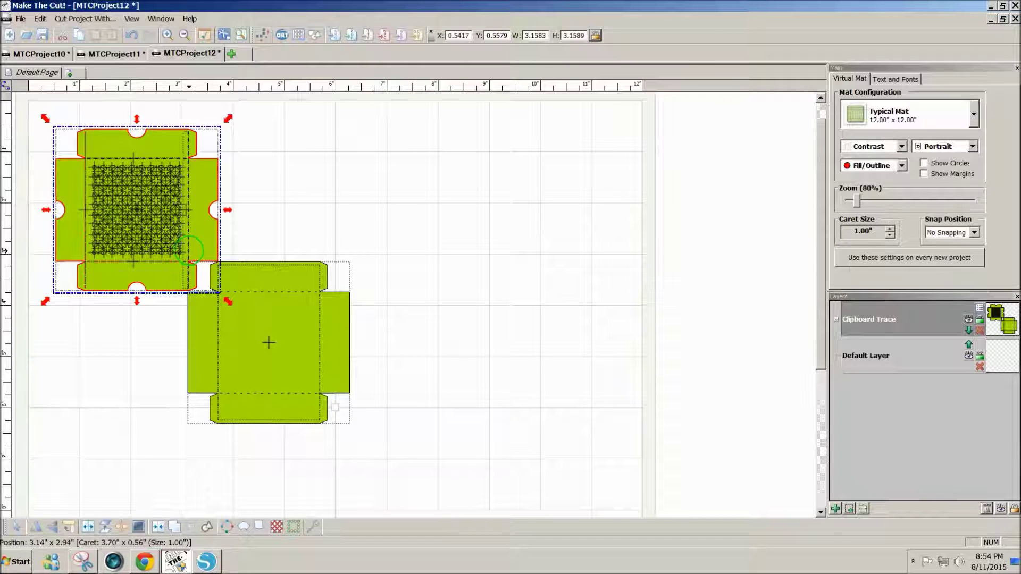
pyautogui.click(305, 233)
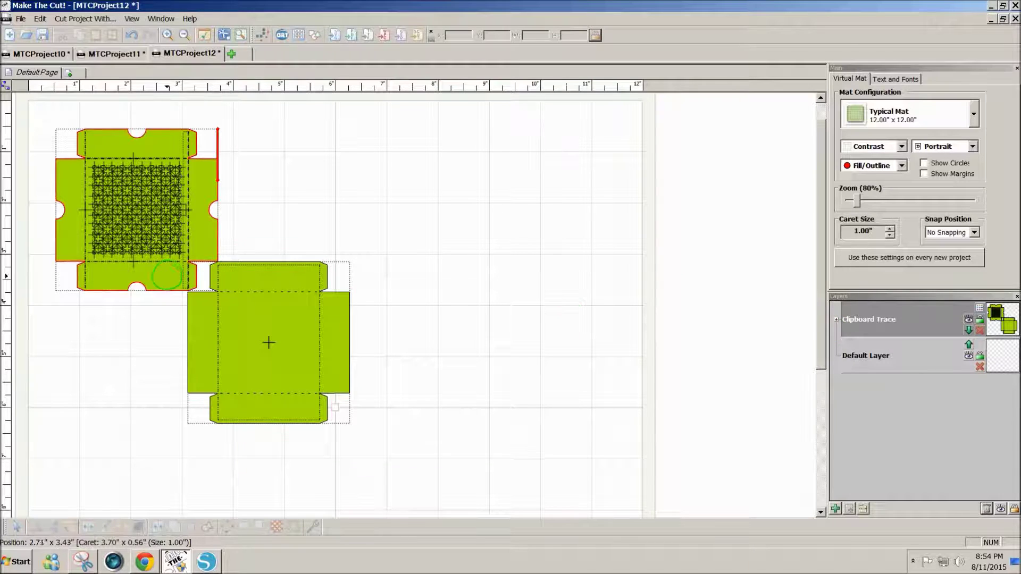
# Move the left box shape and the traced pattern onto their own new layers and hide them
pyautogui.click(166, 275)
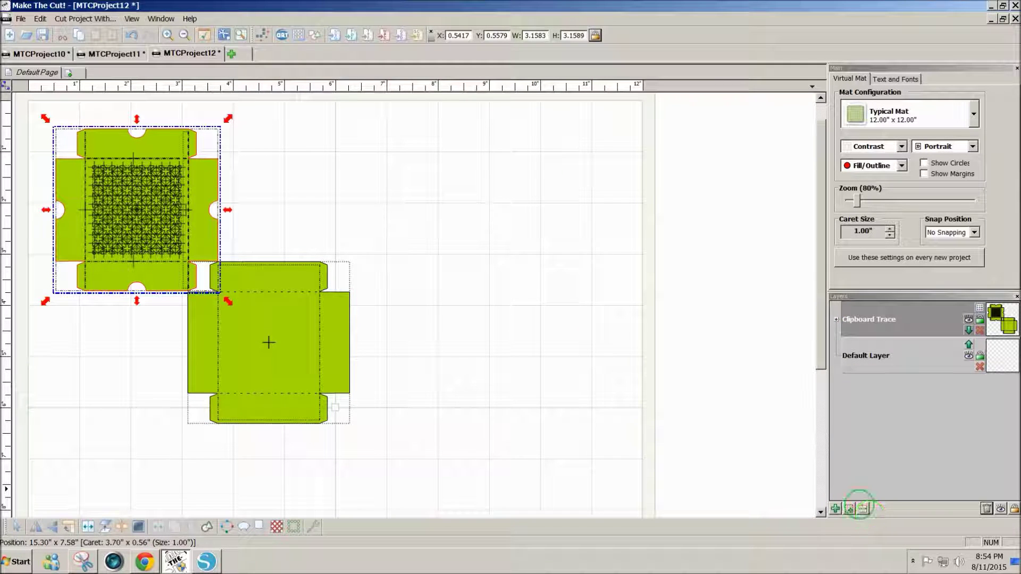
pyautogui.click(849, 509)
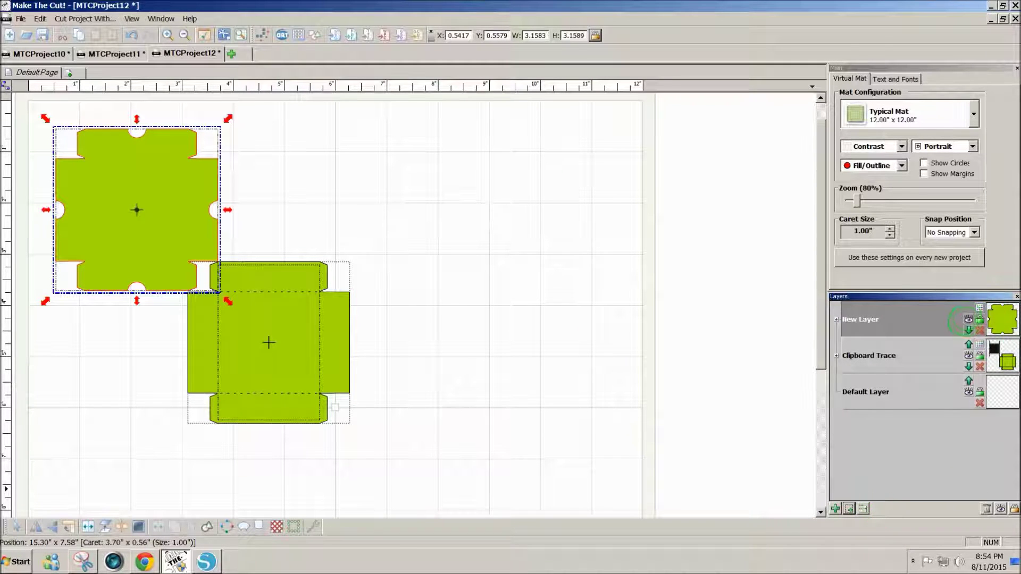
pyautogui.click(968, 319)
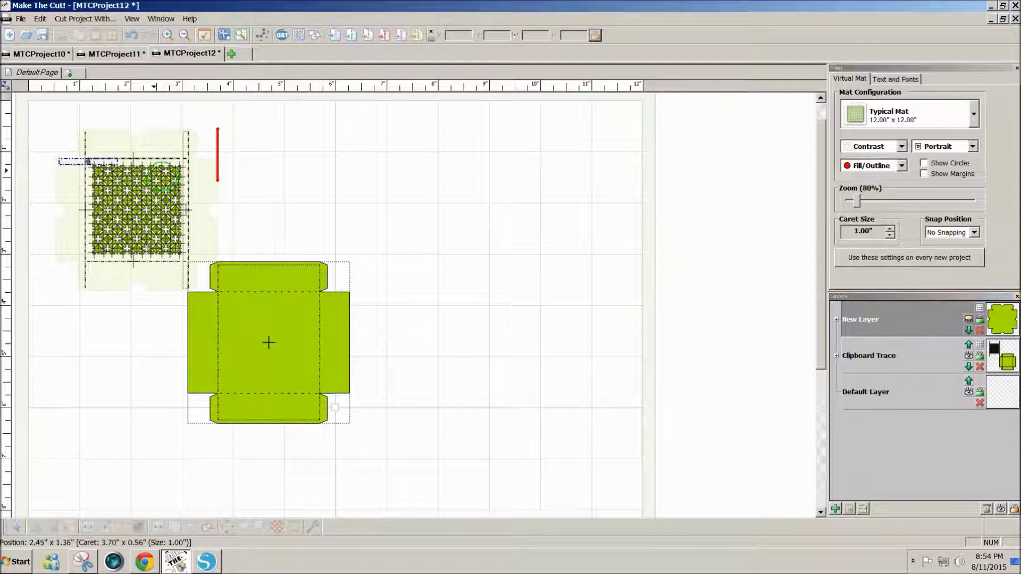
pyautogui.moveTo(88, 157); pyautogui.dragTo(244, 290)
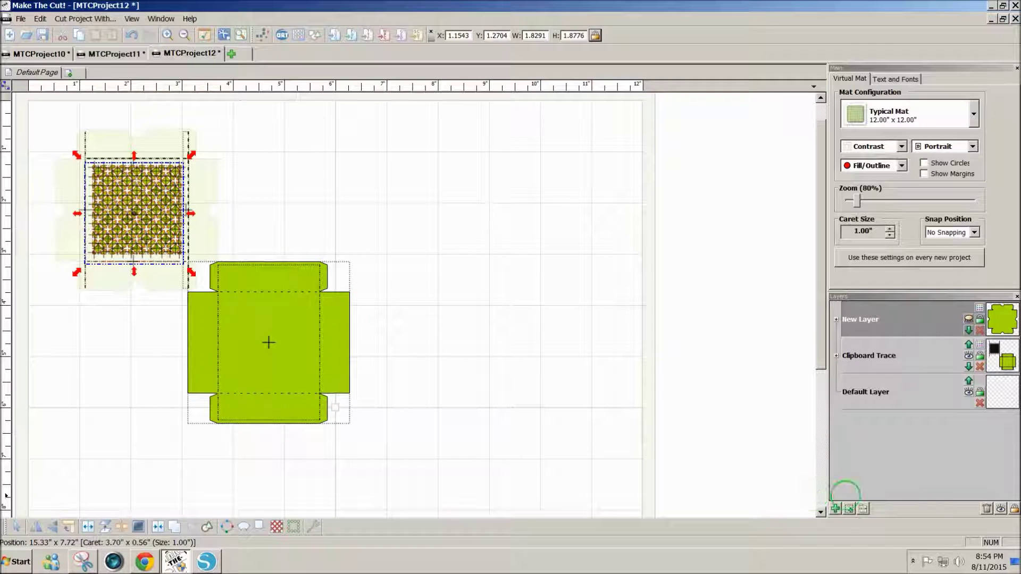
pyautogui.click(850, 509)
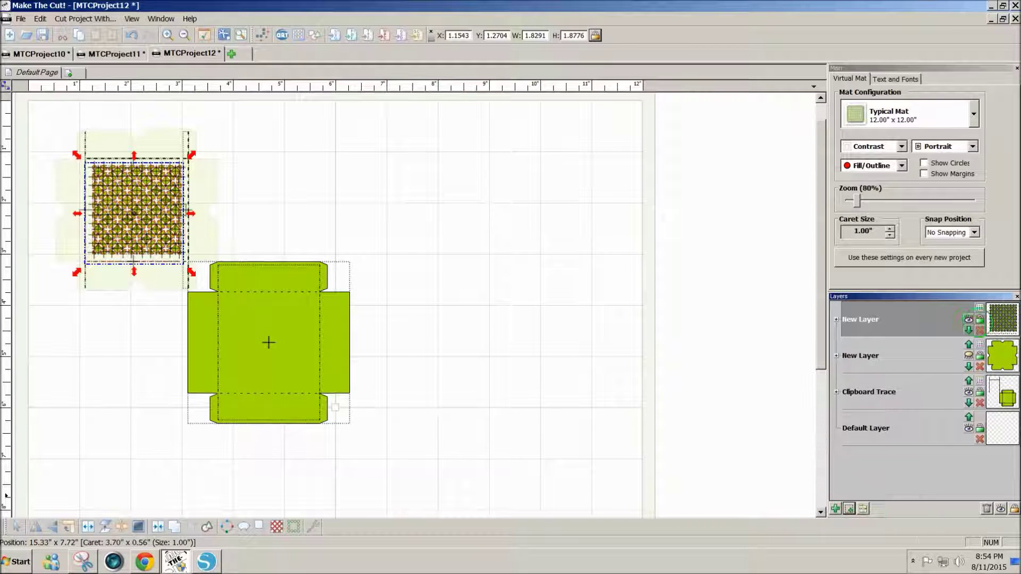
pyautogui.click(968, 319)
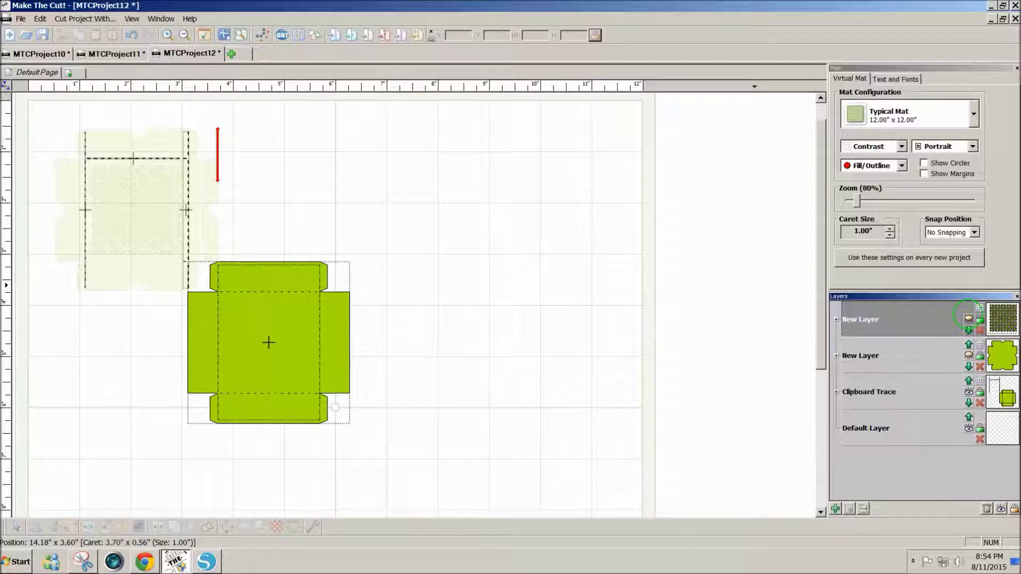
# Add an empty top layer, hide the pattern layer, and select the tall dashed rectangle
pyautogui.click(968, 319)
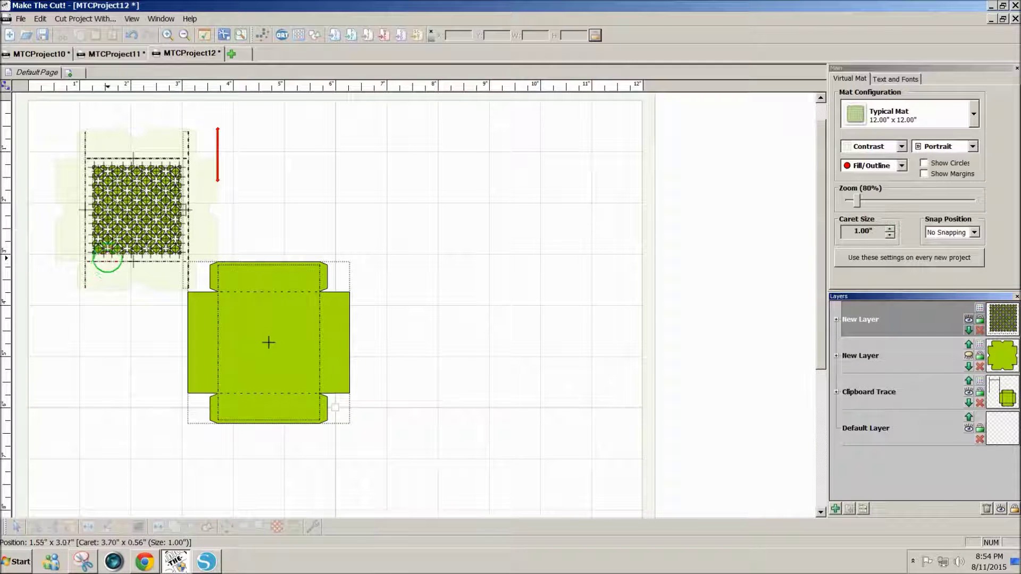
pyautogui.click(106, 261)
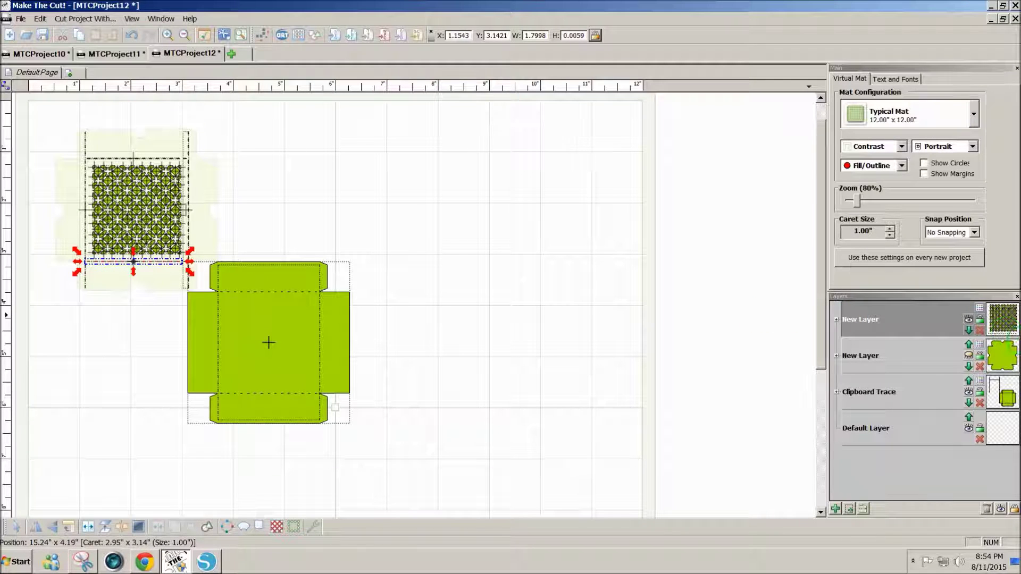
pyautogui.click(835, 509)
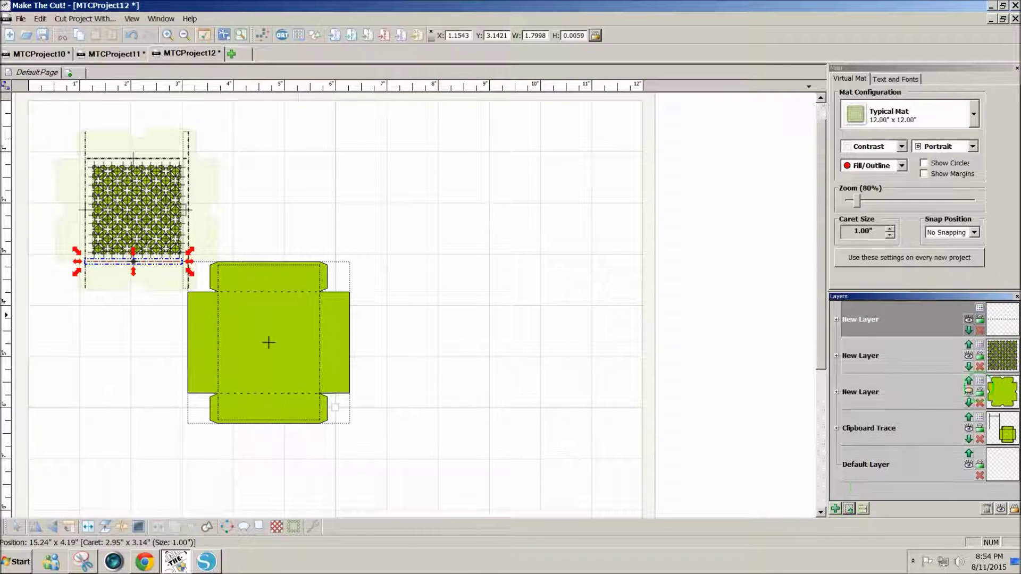
pyautogui.click(968, 355)
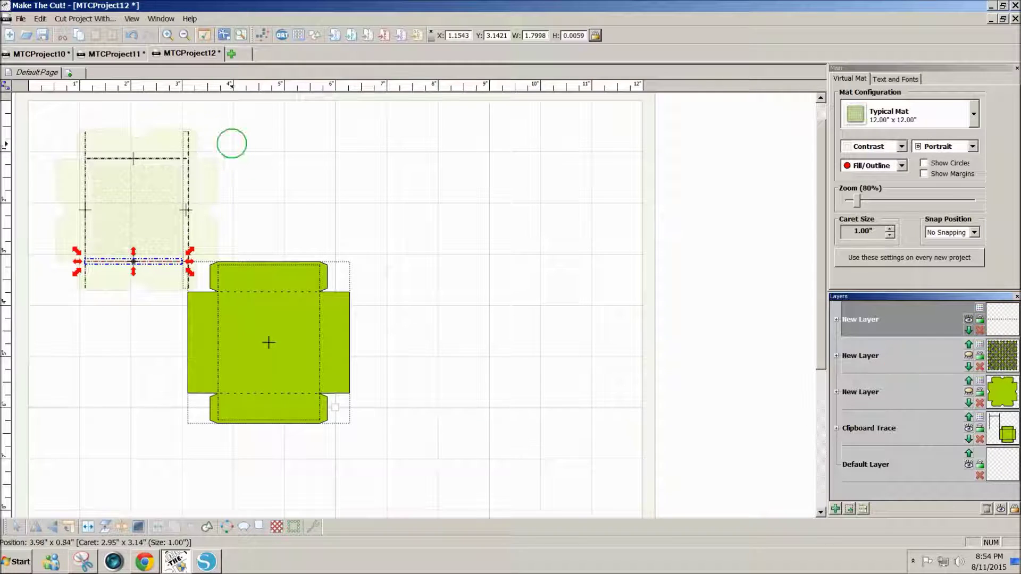
pyautogui.moveTo(65, 122); pyautogui.dragTo(206, 317)
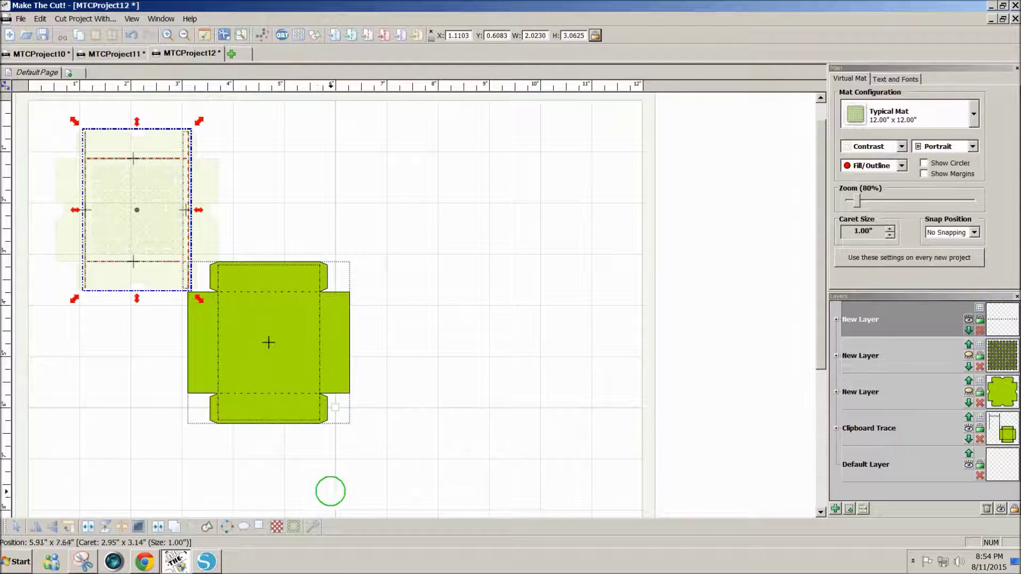
# Apply Thin Paths to the tall dashed rectangle, shrinking it to about 2.0144 × 3.0300 inches
pyautogui.click(314, 527)
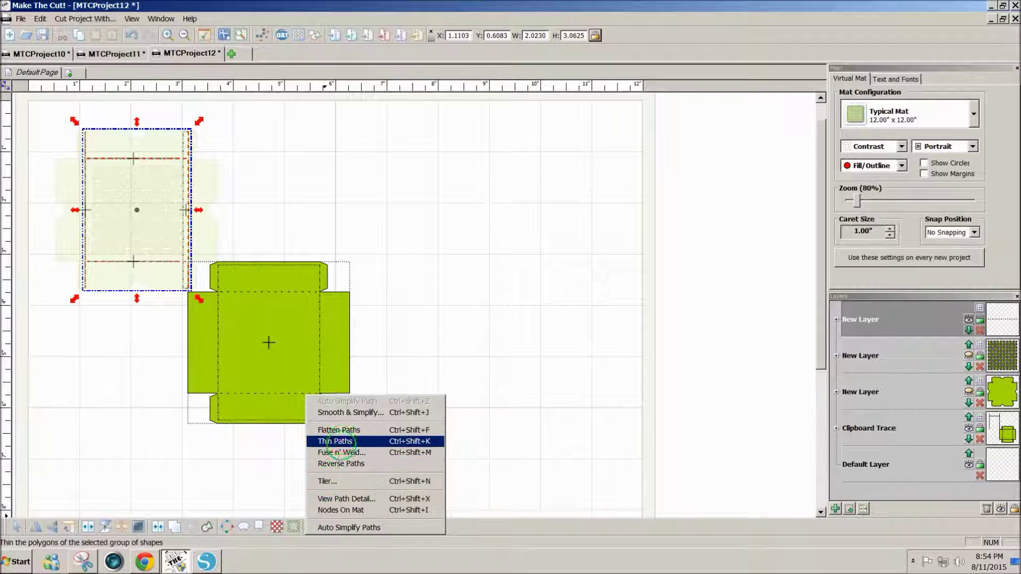
pyautogui.click(341, 441)
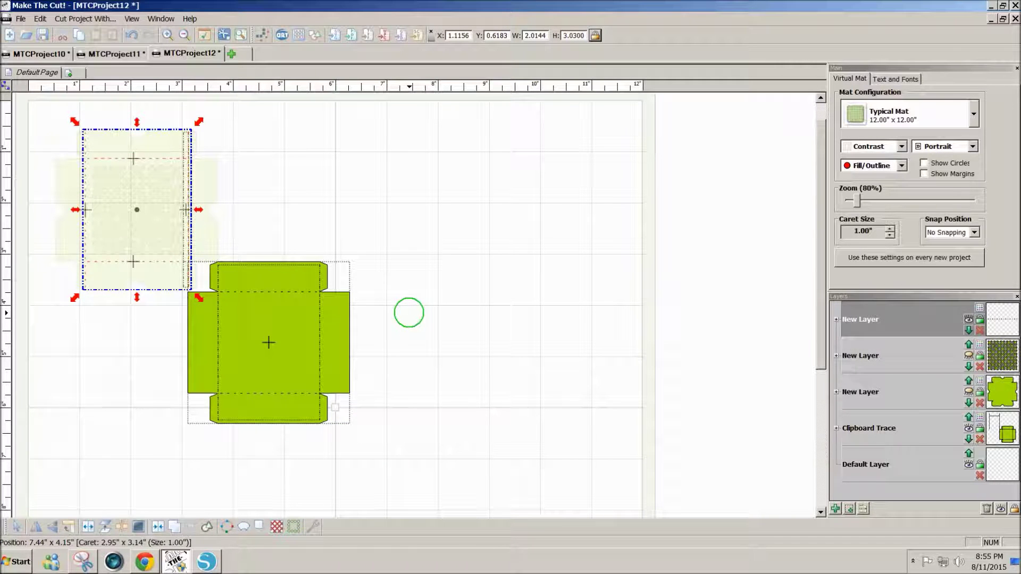
pyautogui.scroll(4, 409, 312)
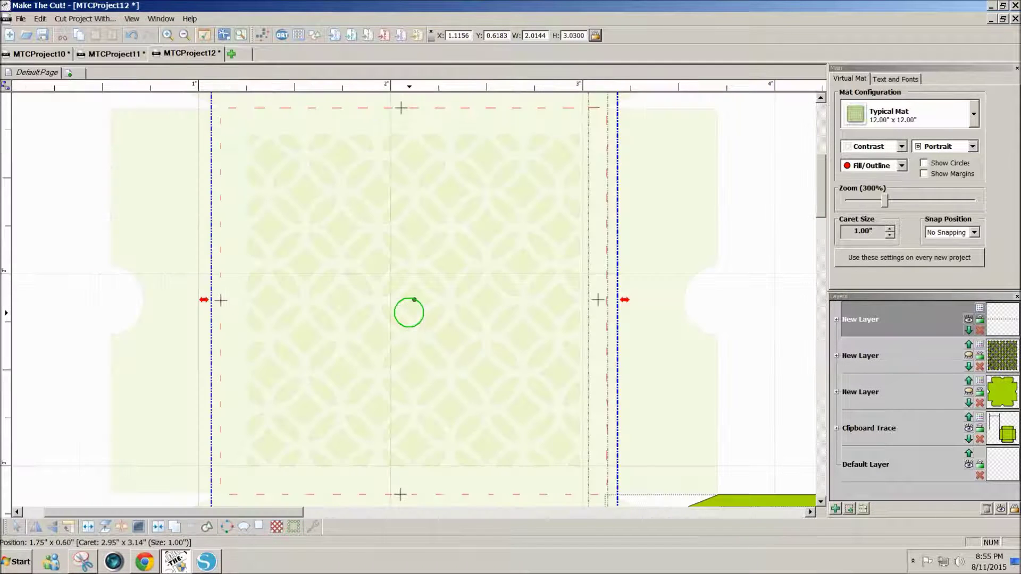
pyautogui.click(713, 321)
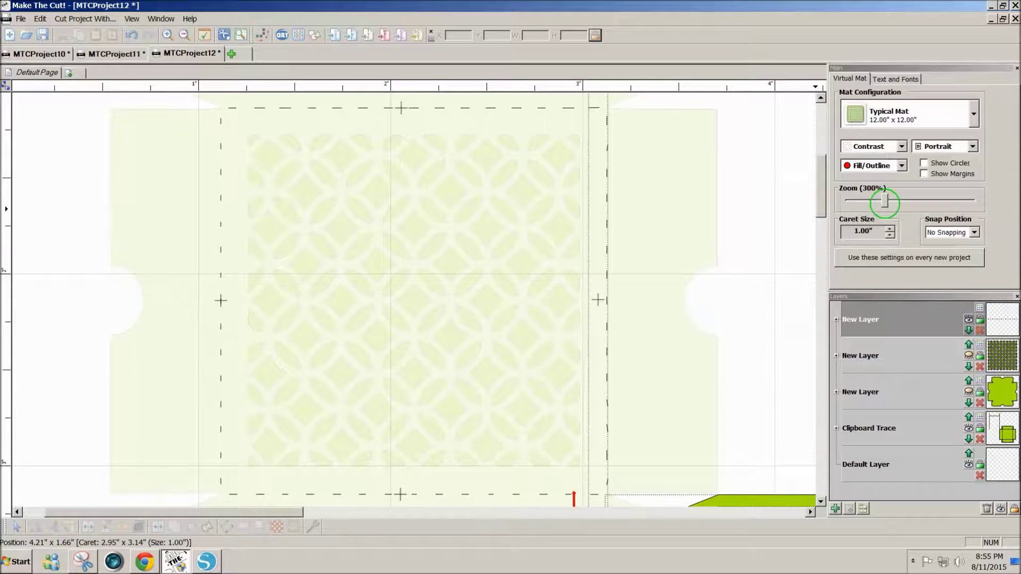
pyautogui.moveTo(885, 201); pyautogui.dragTo(856, 203)
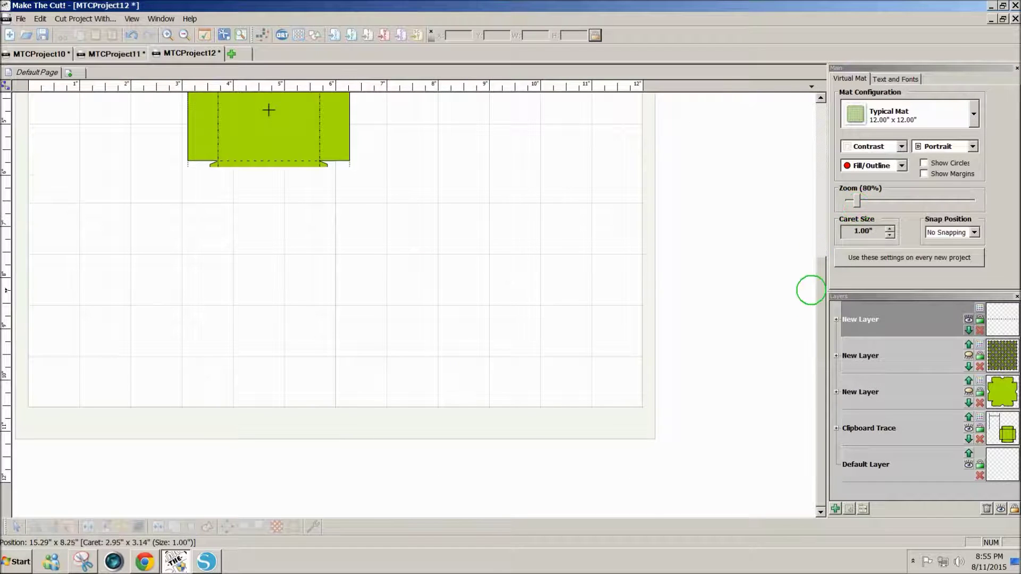
# Punch the lattice pattern out of the square green lid piece using its layer
pyautogui.moveTo(819, 311); pyautogui.dragTo(828, 167)
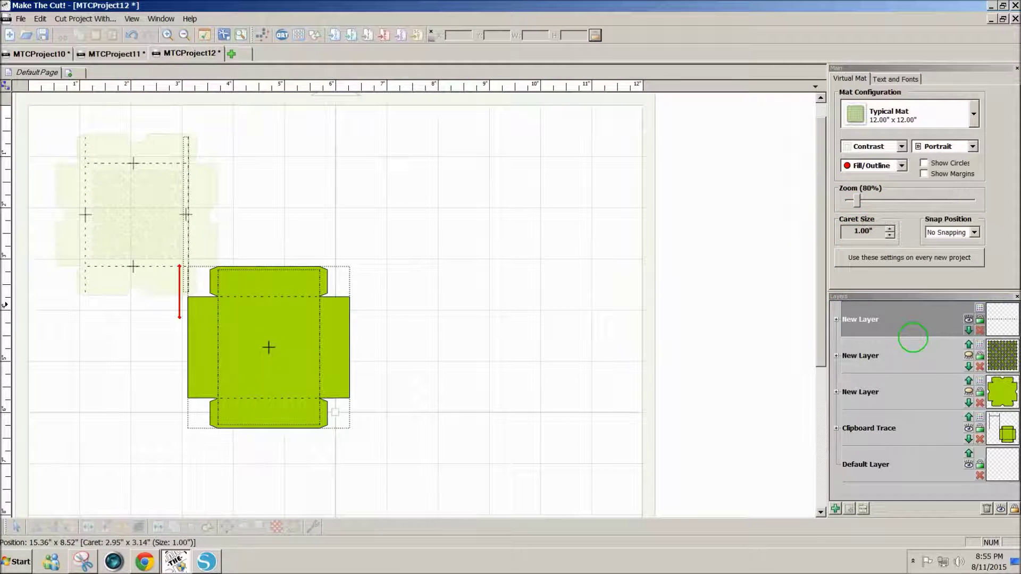
pyautogui.click(983, 504)
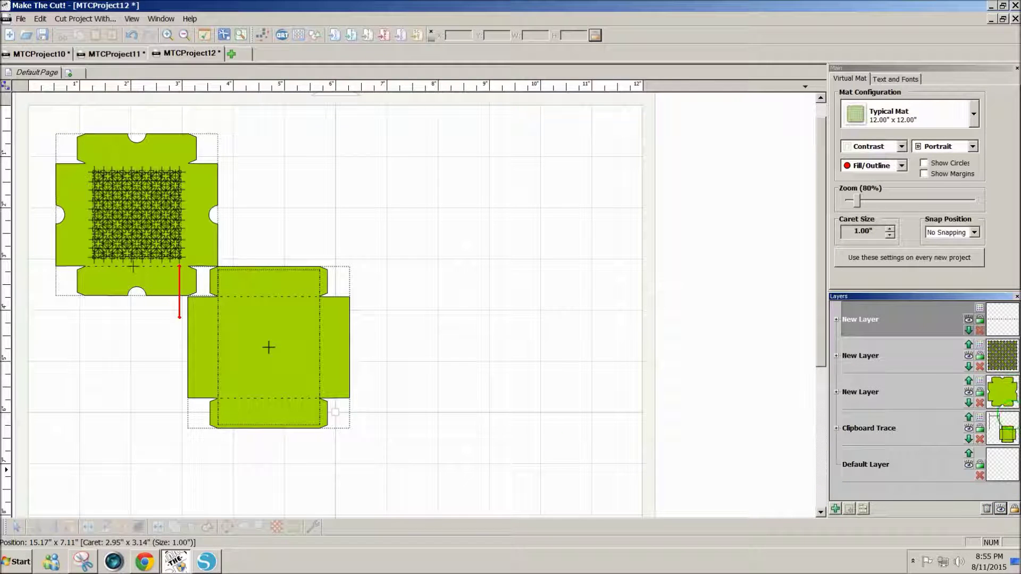
pyautogui.click(66, 186)
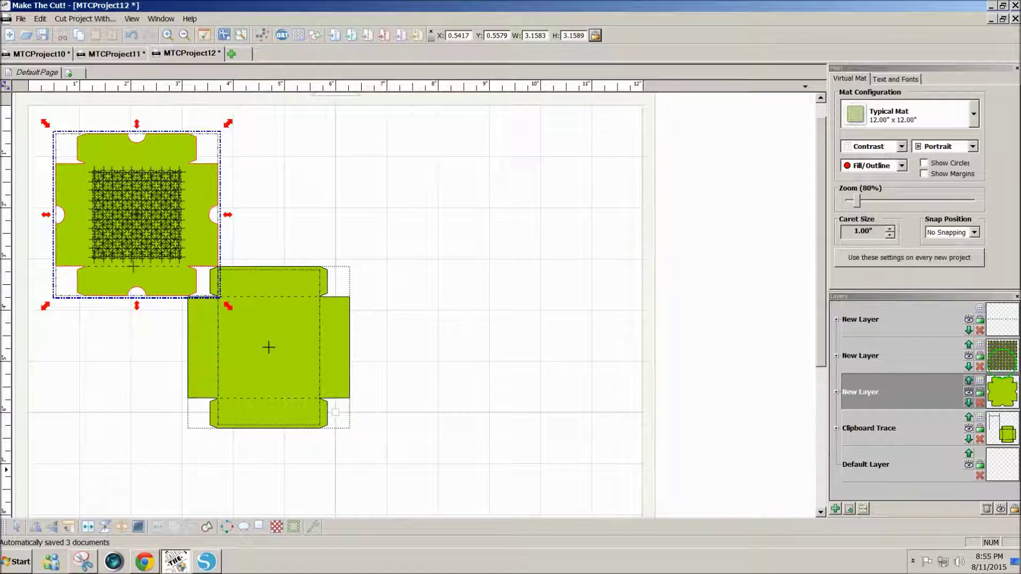
pyautogui.click(859, 355)
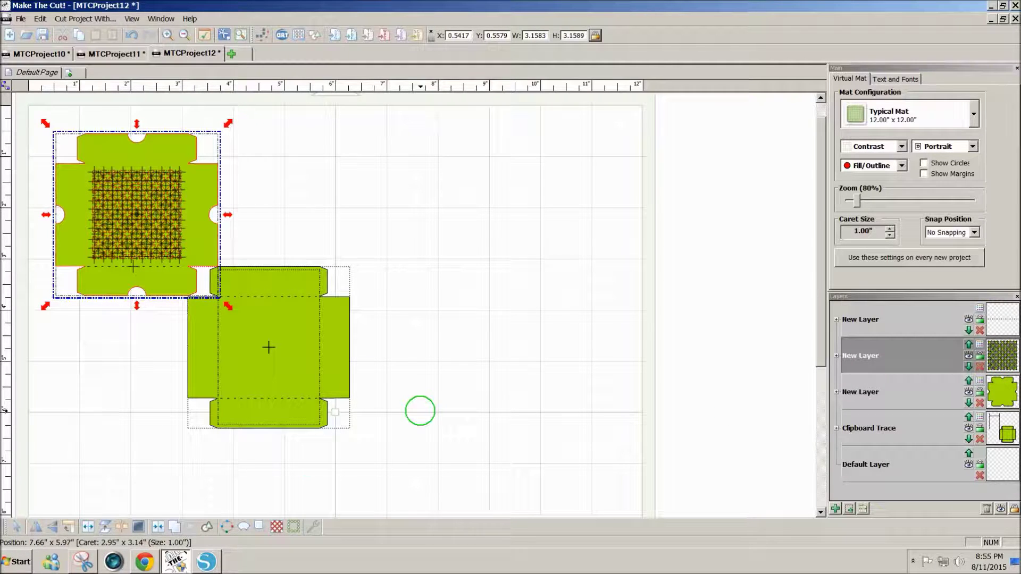
pyautogui.click(157, 527)
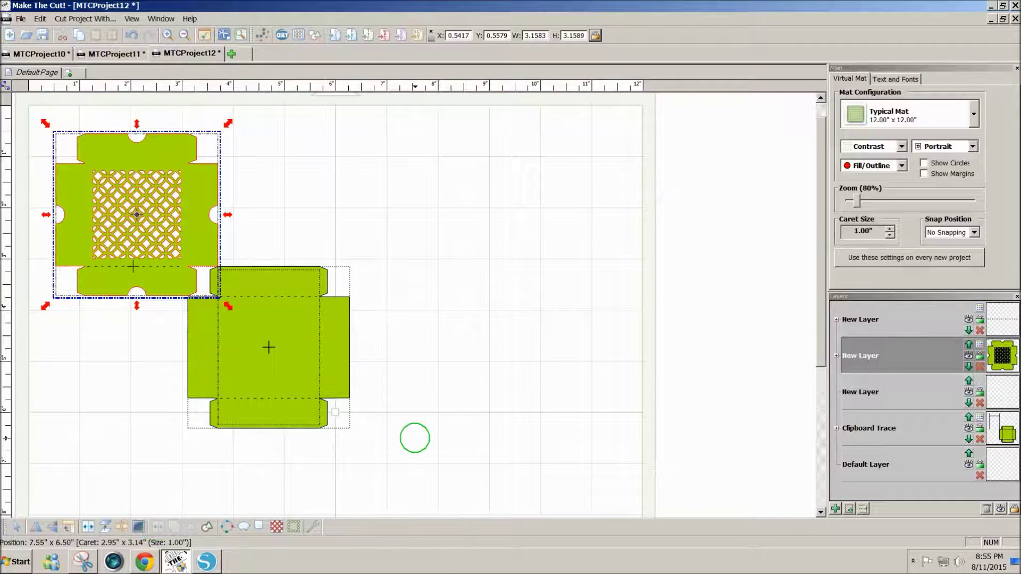
pyautogui.click(547, 391)
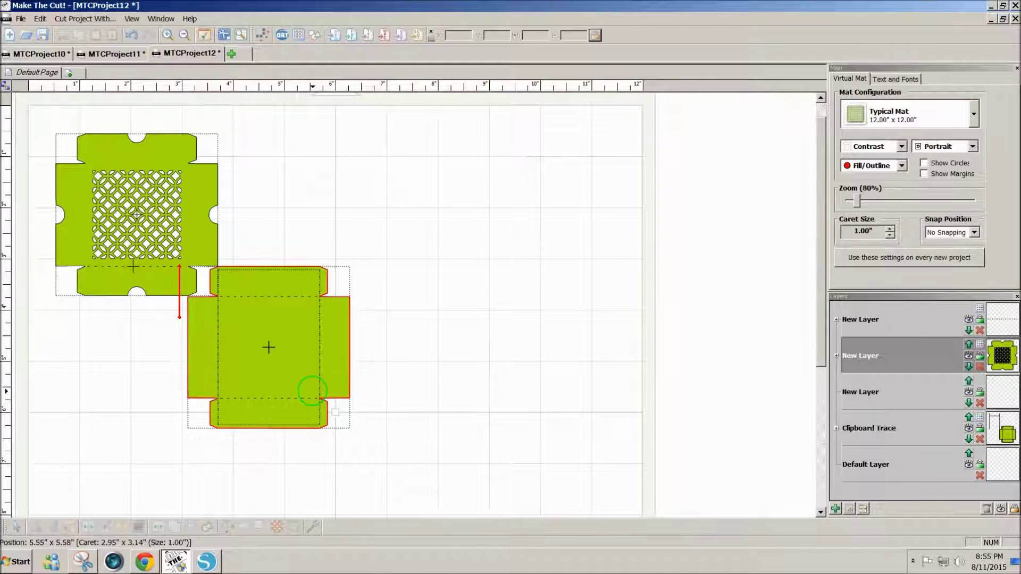
# Move the lower box piece onto a new layer and delete the empty layers
pyautogui.click(330, 389)
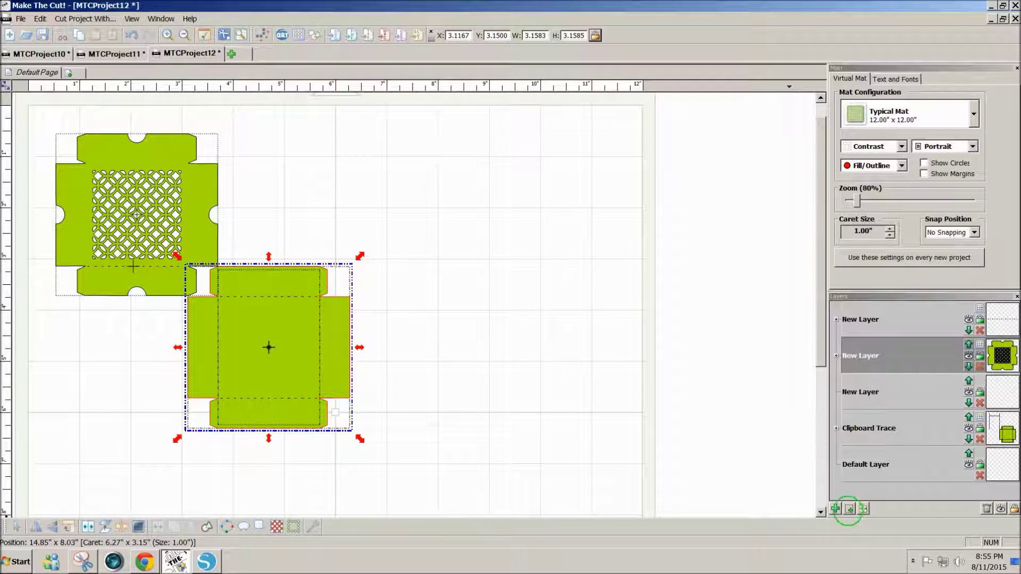
pyautogui.click(850, 509)
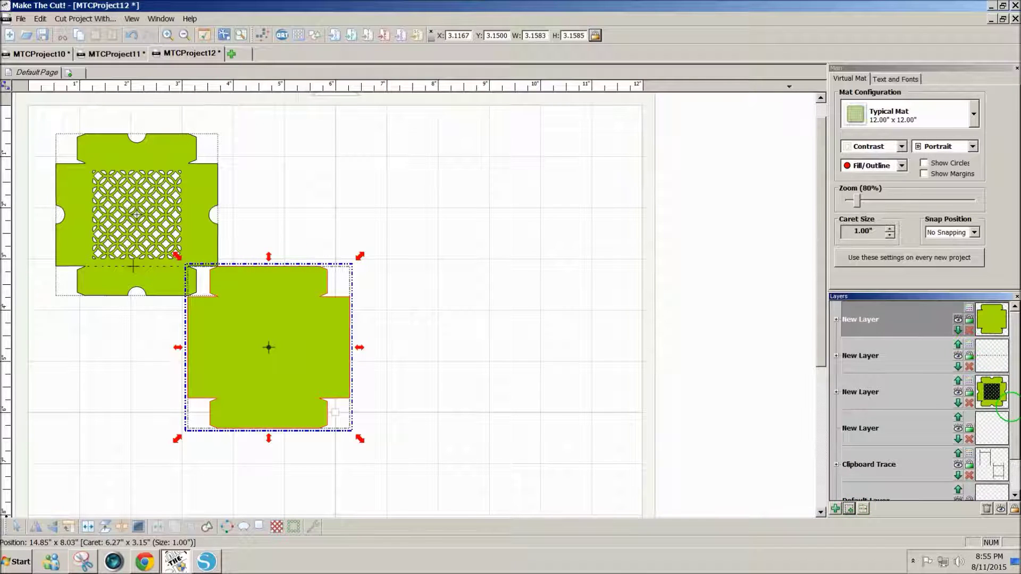
pyautogui.scroll(-2, 1005, 420)
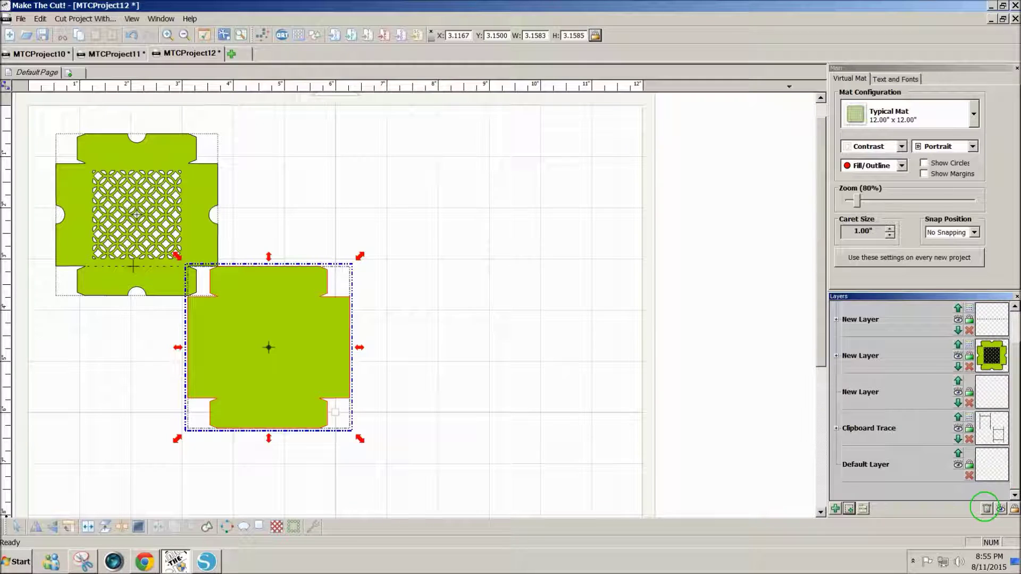
pyautogui.click(986, 509)
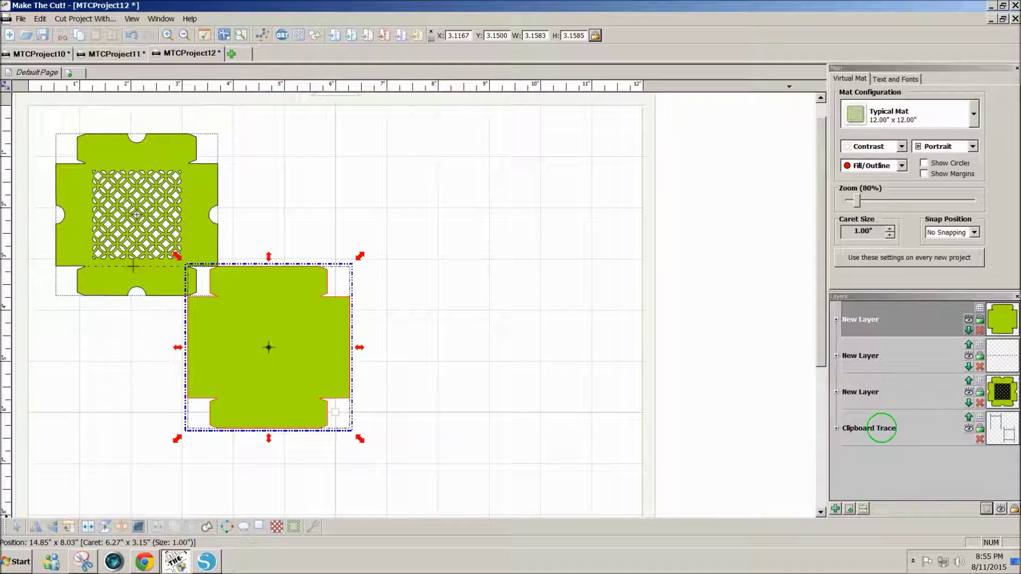
# Move the Clipboard Trace layer to the top and select both box pieces together
pyautogui.click(883, 429)
pyautogui.rightClick(883, 428)
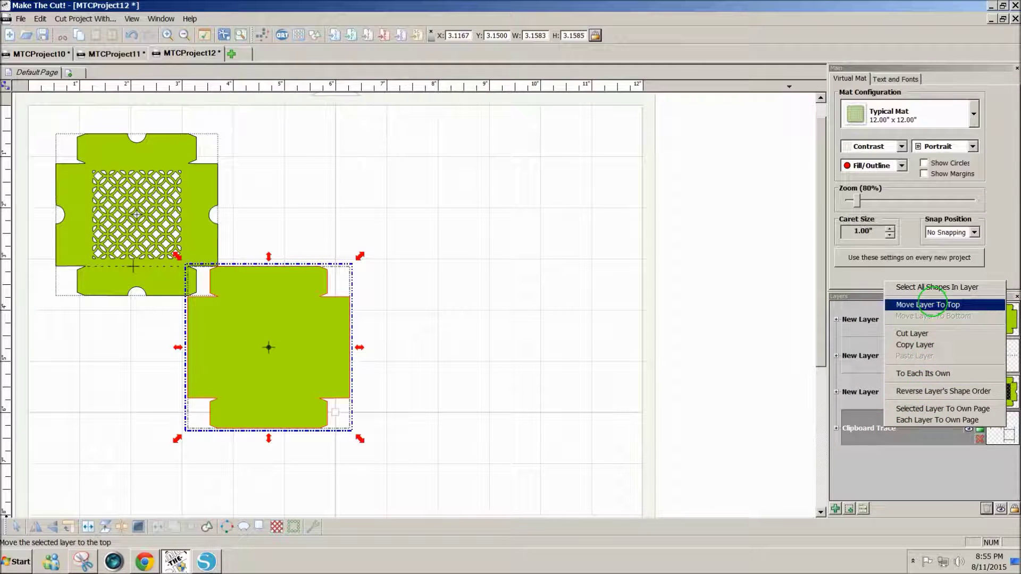
pyautogui.click(928, 305)
pyautogui.click(495, 362)
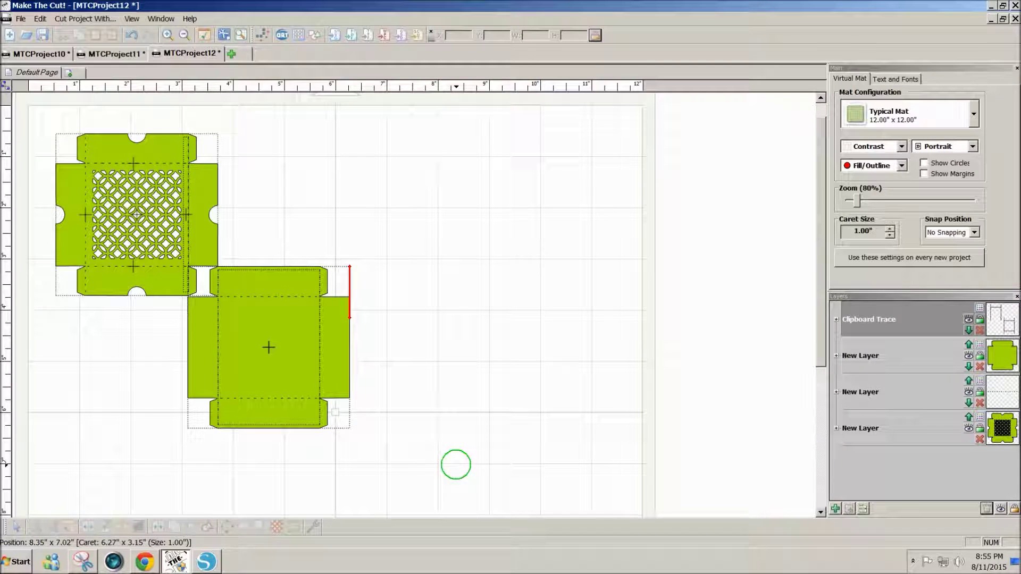
pyautogui.moveTo(456, 465); pyautogui.dragTo(31, 113)
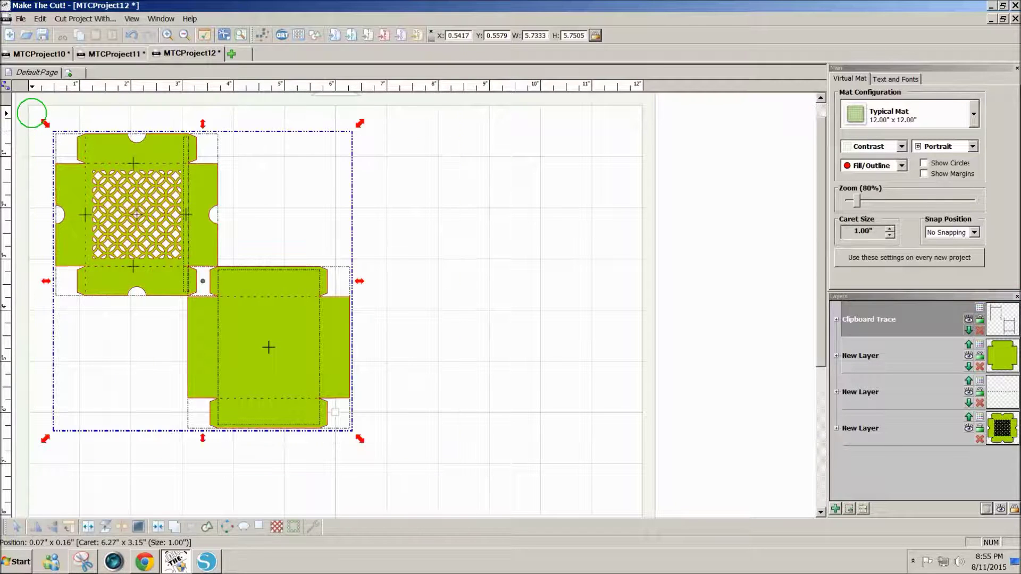
# Export the selected candy box pieces with Sel. to SVG File as 3DCandyBoxWithRings1.svg on the Desktop
pyautogui.click(21, 19)
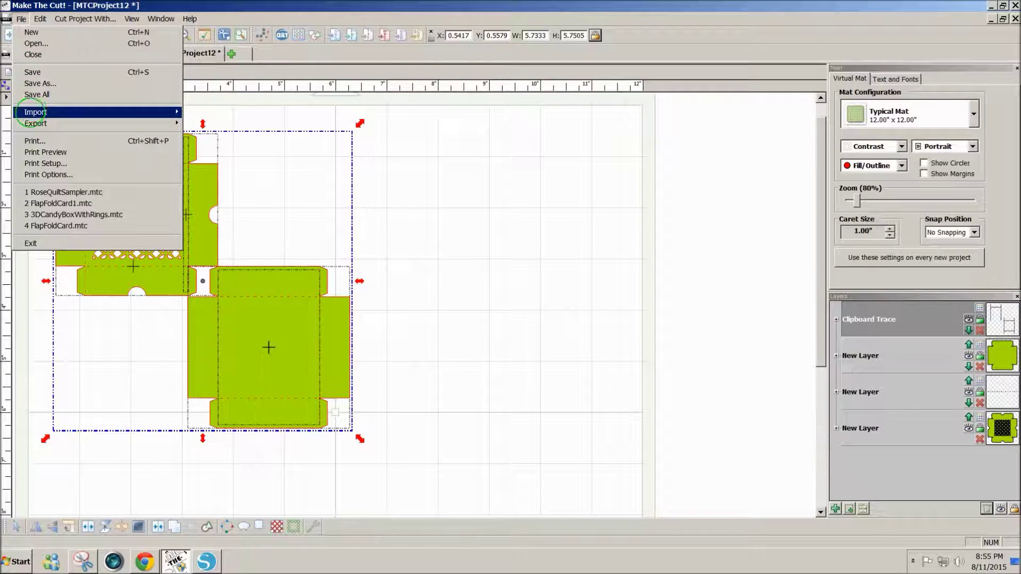
pyautogui.moveTo(35, 123)
pyautogui.click(226, 166)
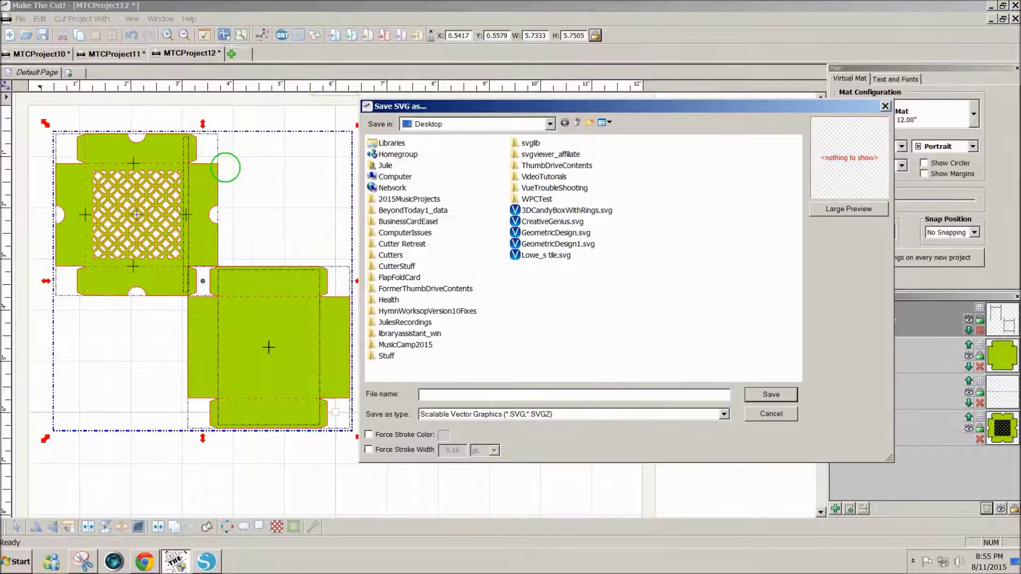
pyautogui.click(467, 393)
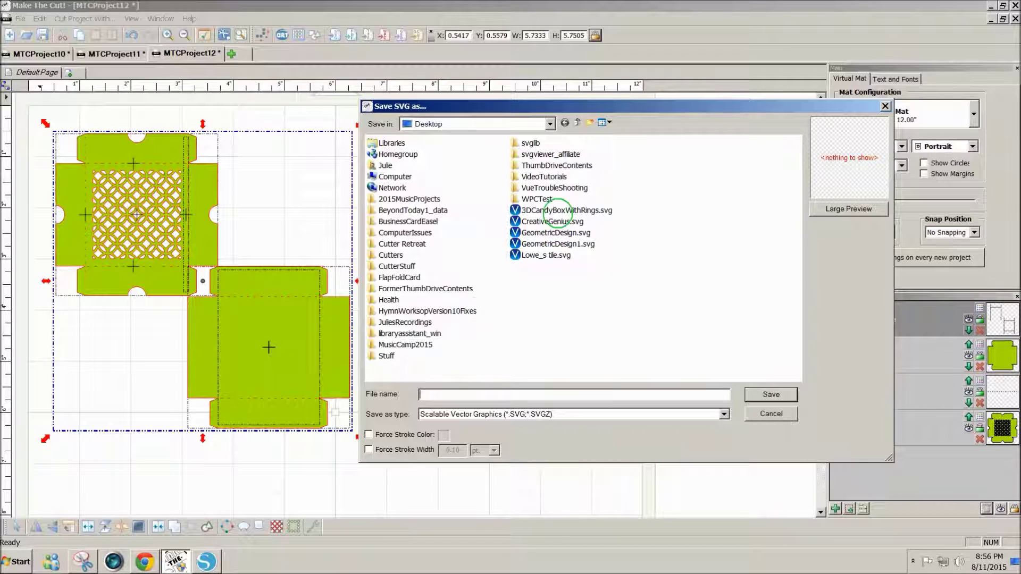
pyautogui.click(556, 210)
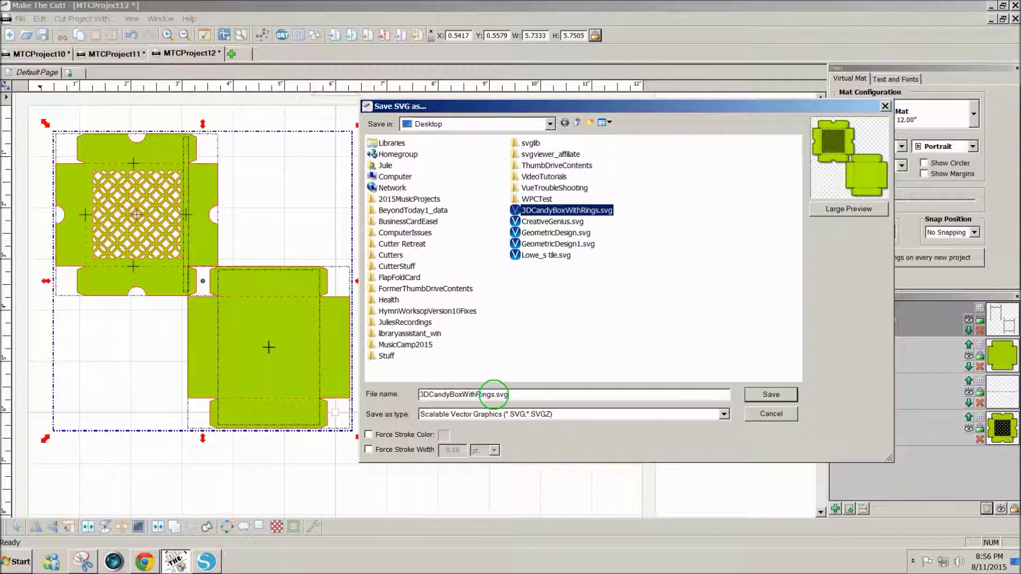
pyautogui.click(493, 394)
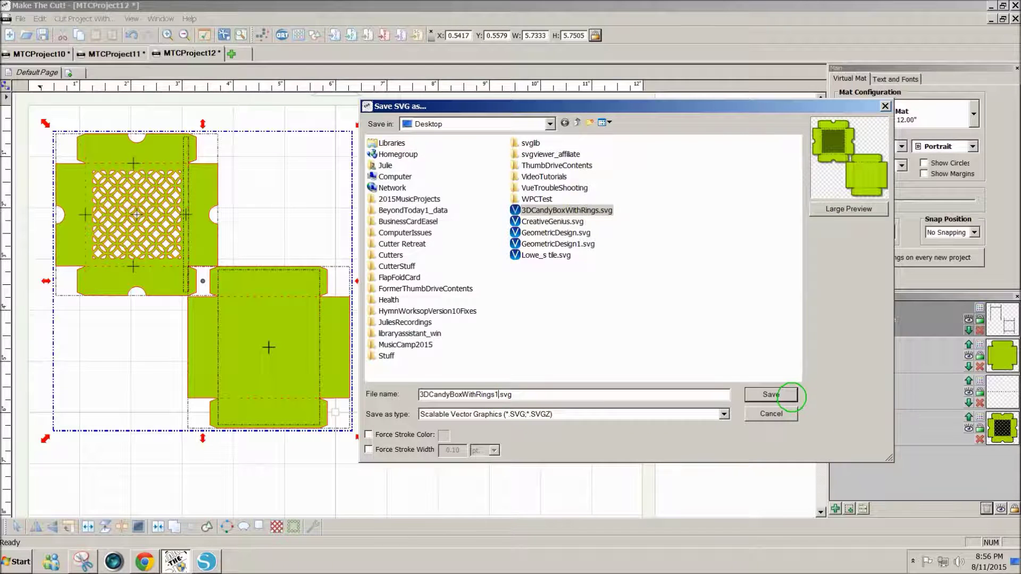
pyautogui.click(779, 394)
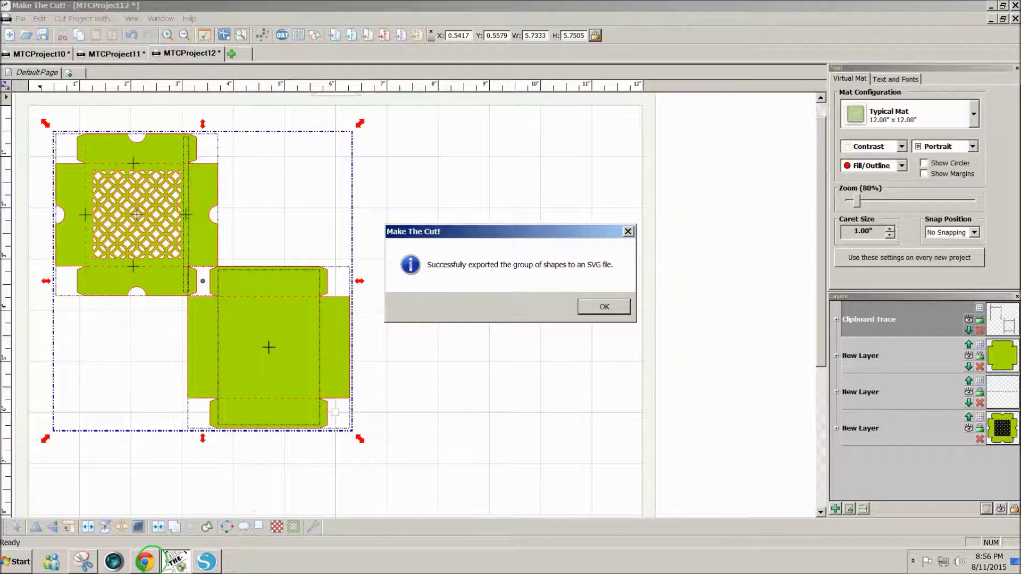
pyautogui.click(149, 560)
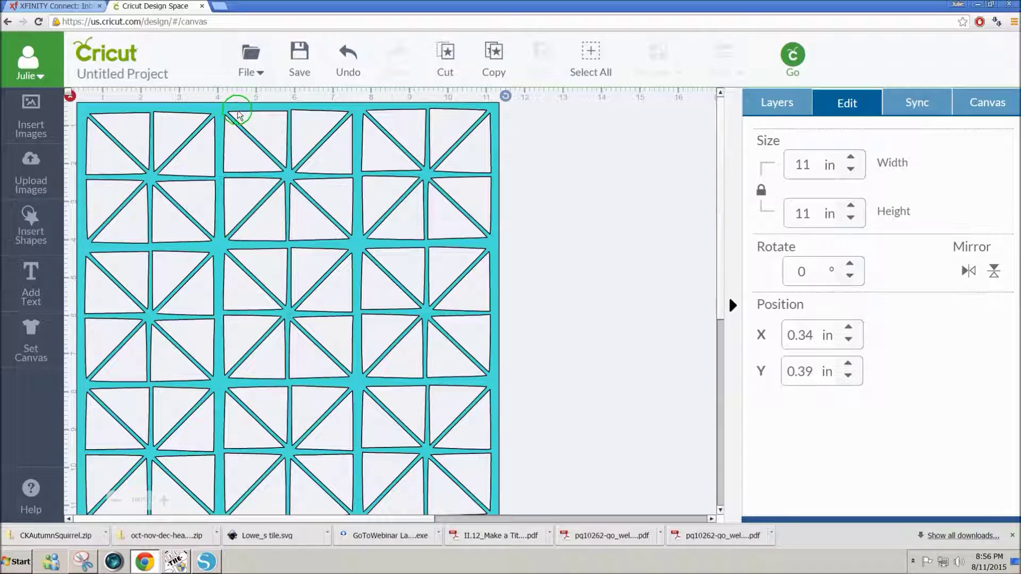
# Delete the tile grid and upload 3DCandyBoxWithRings1.svg as a vector image
pyautogui.press('Delete')
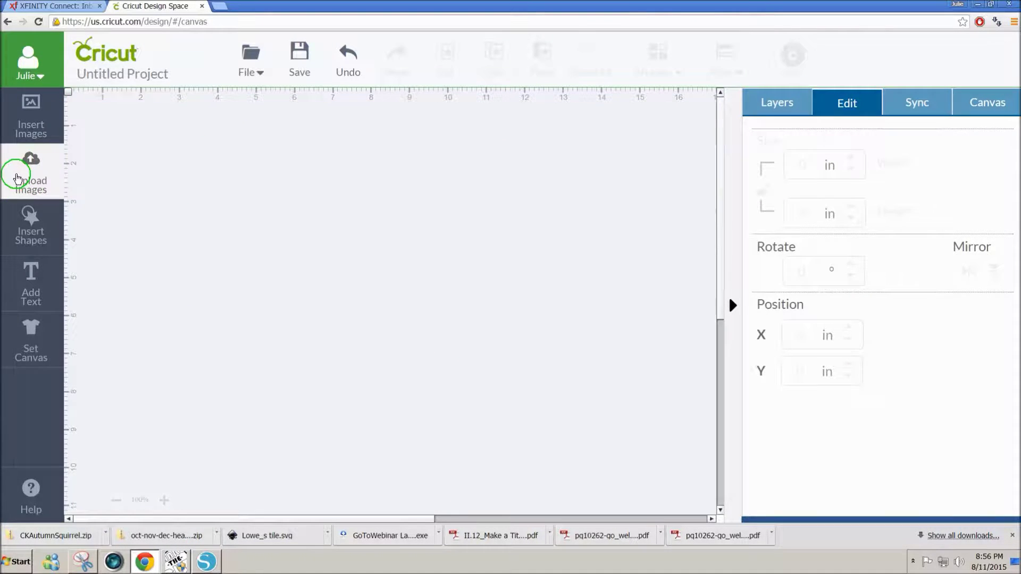
pyautogui.click(18, 178)
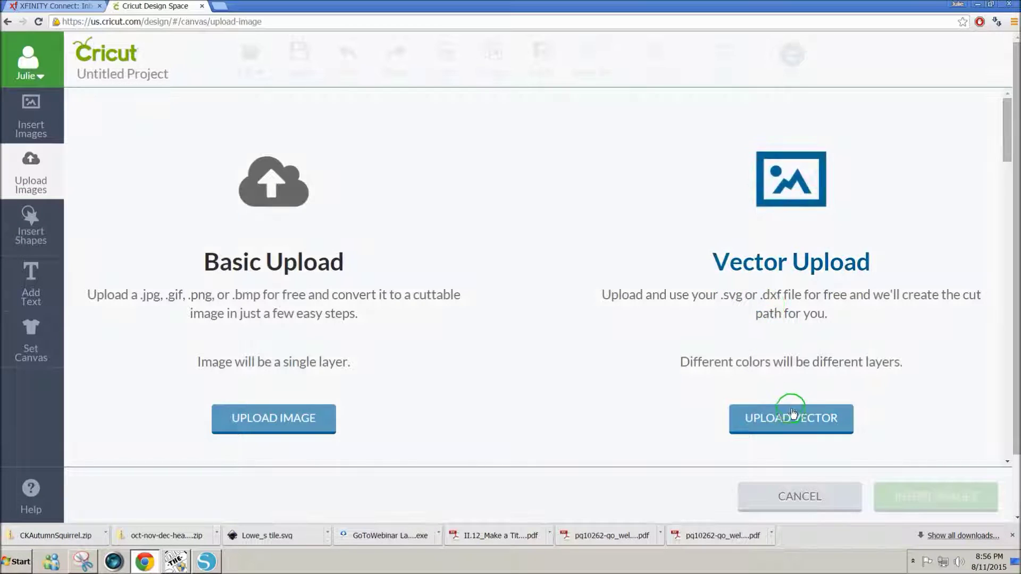
pyautogui.click(792, 417)
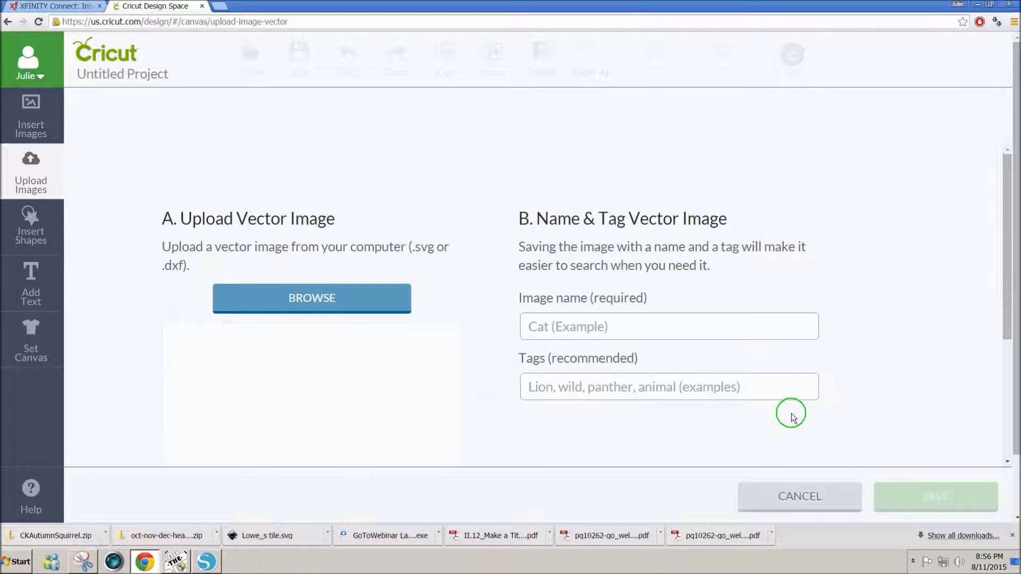
pyautogui.click(313, 304)
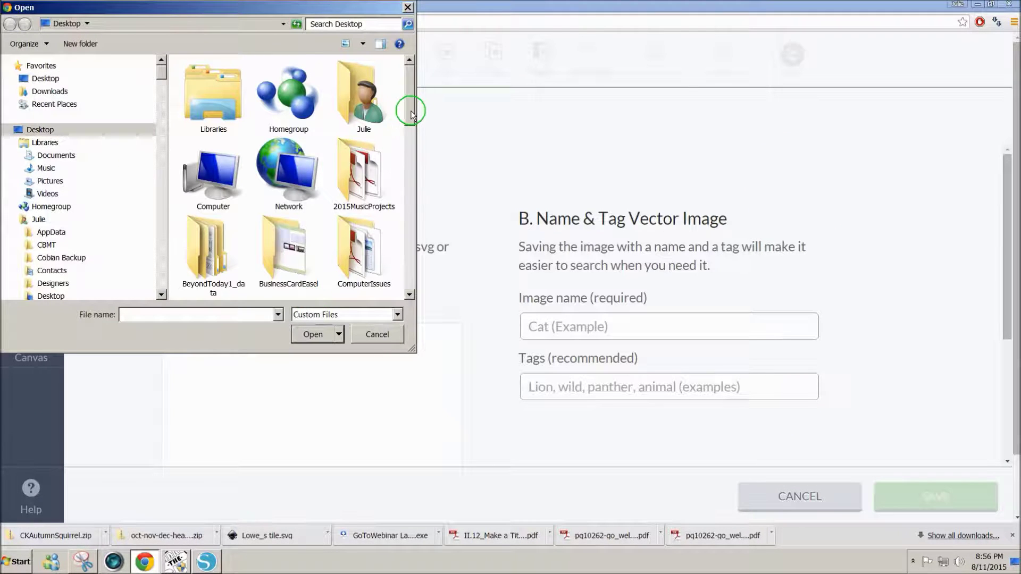
pyautogui.moveTo(411, 114); pyautogui.dragTo(394, 272)
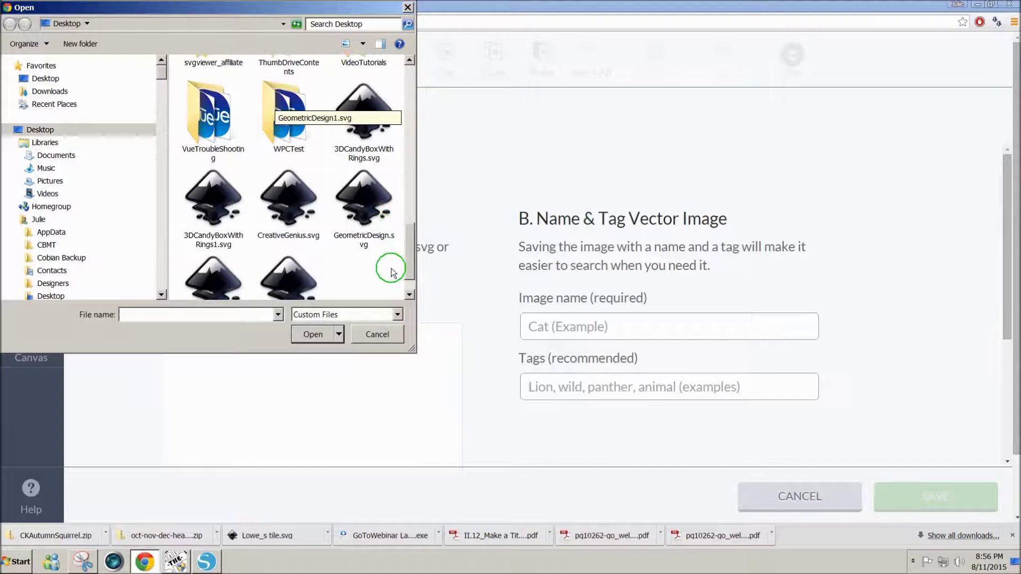
pyautogui.click(214, 220)
pyautogui.click(313, 333)
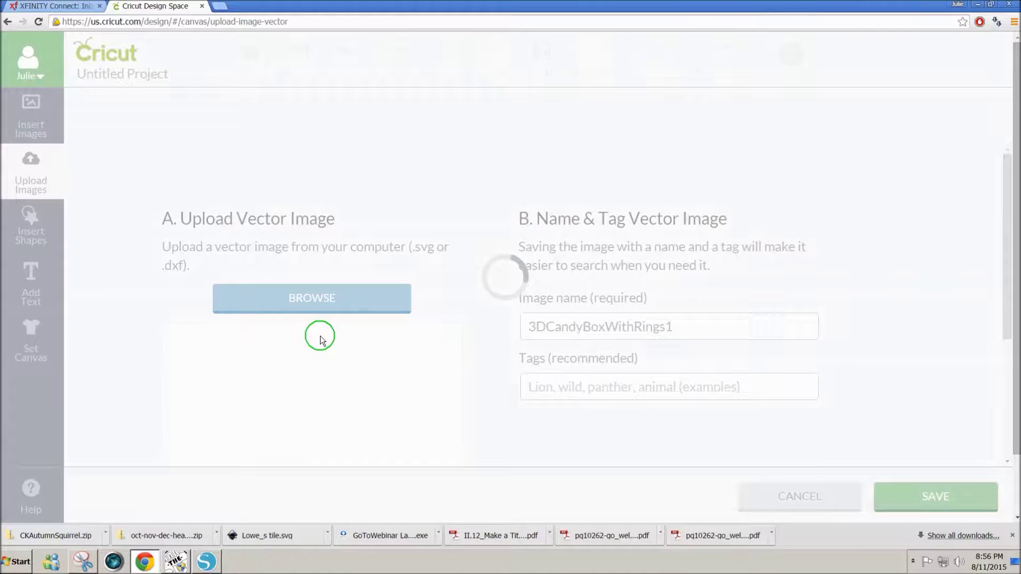
pyautogui.click(900, 490)
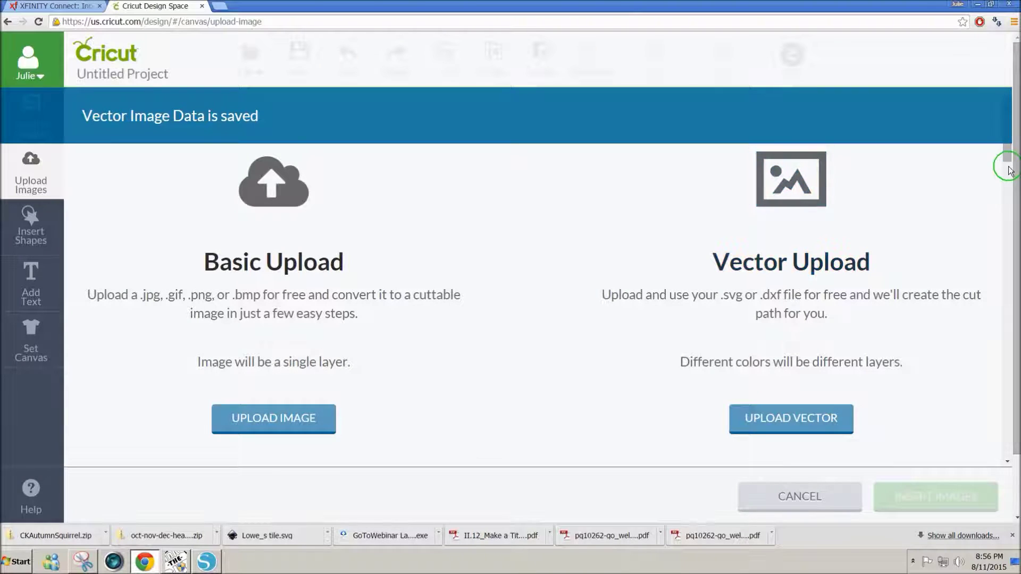
# Insert the uploaded candy box image onto the canvas
pyautogui.moveTo(1006, 160); pyautogui.dragTo(996, 200)
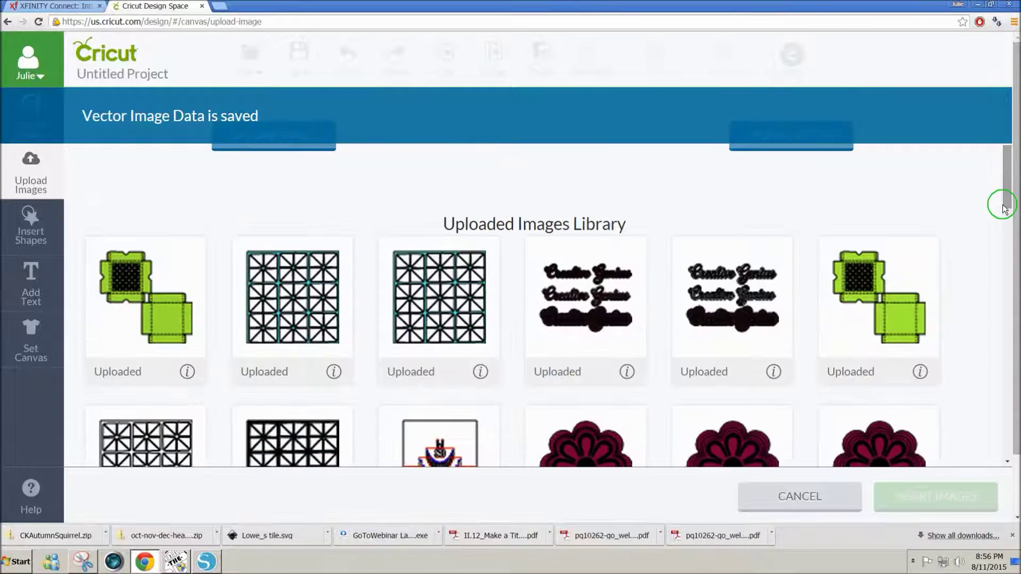
pyautogui.click(190, 245)
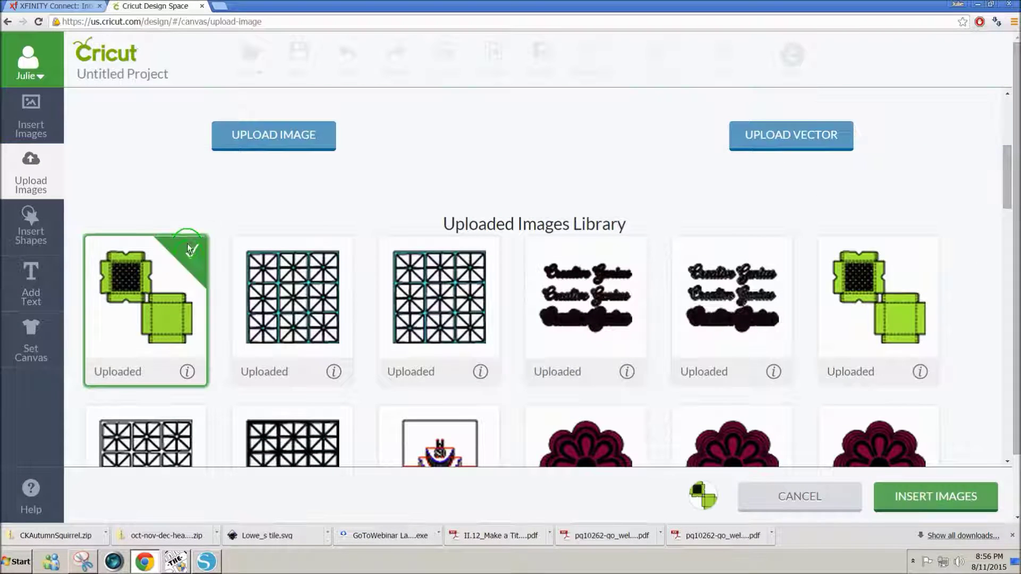
pyautogui.click(957, 499)
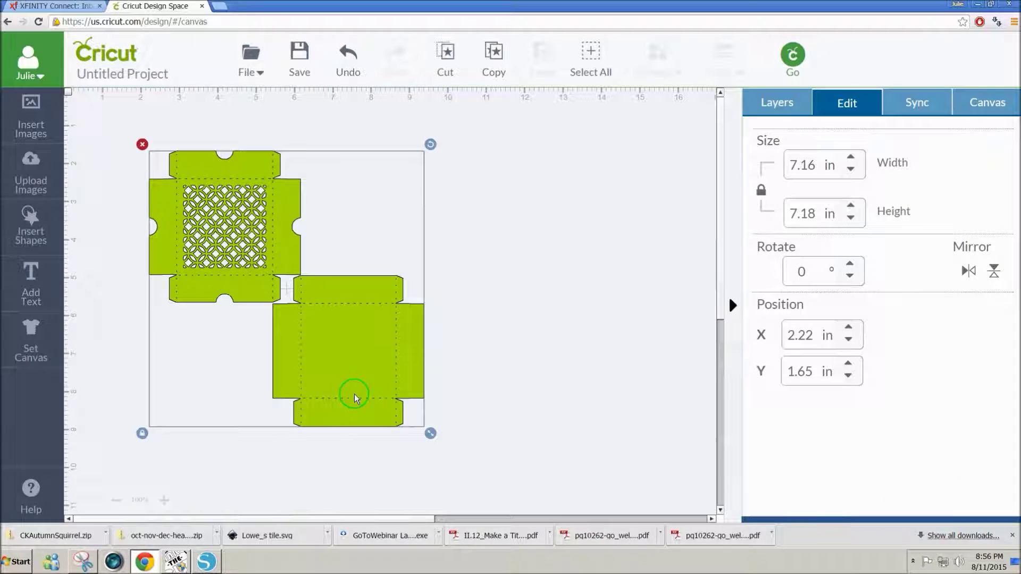
# Move both box pieces top-left, enlarge them to about 10 inches wide, and attach them
pyautogui.moveTo(327, 362); pyautogui.dragTo(264, 323)
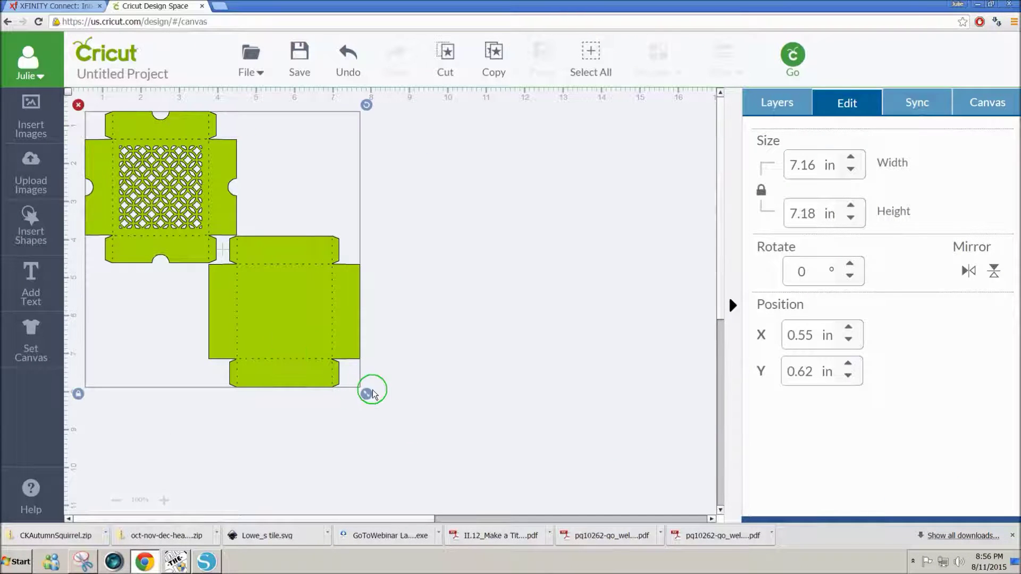
pyautogui.moveTo(366, 394); pyautogui.dragTo(601, 517)
pyautogui.rightClick(243, 304)
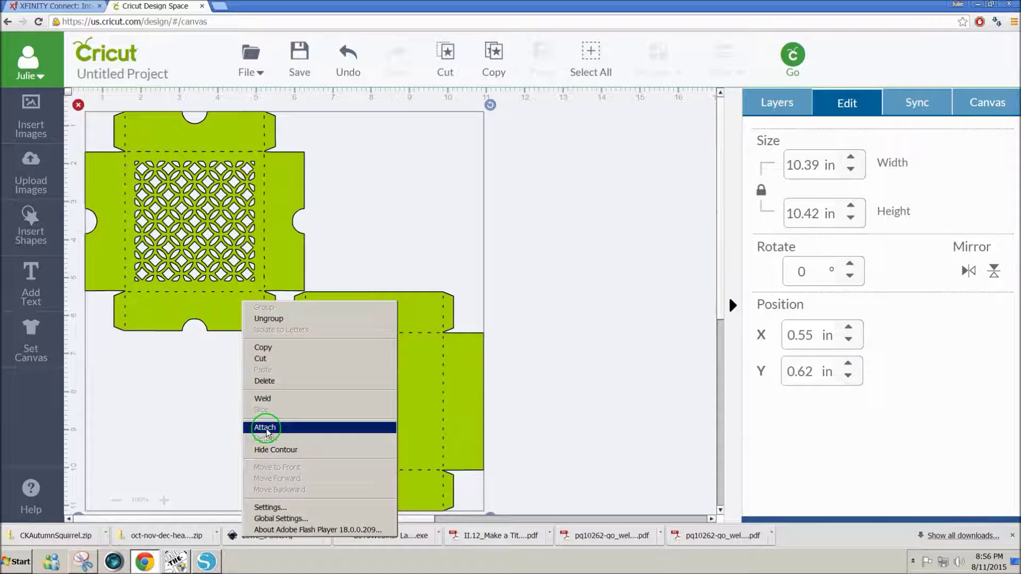
pyautogui.click(264, 427)
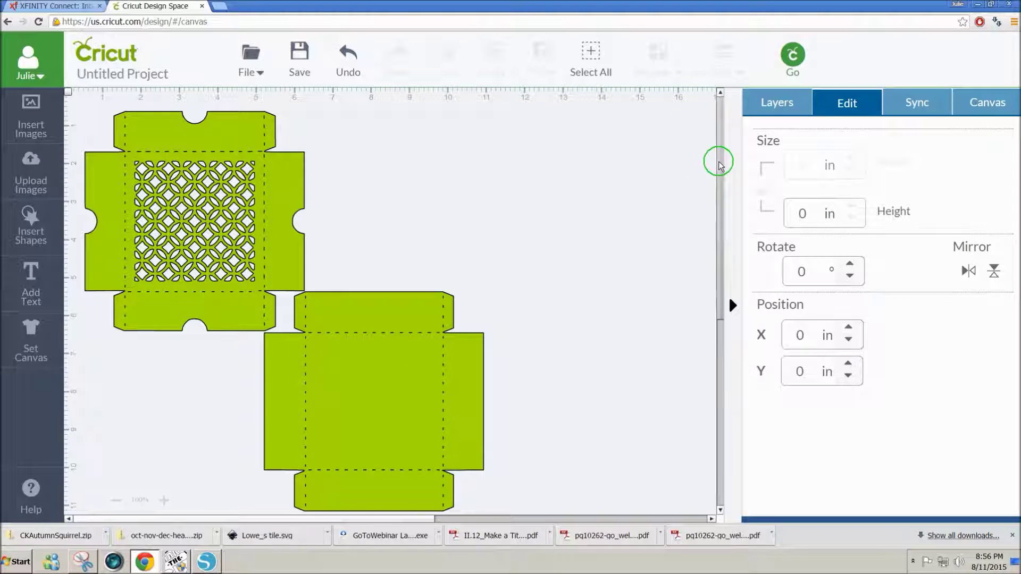
# Preview the cutting mat, then close it to return to the canvas
pyautogui.click(794, 58)
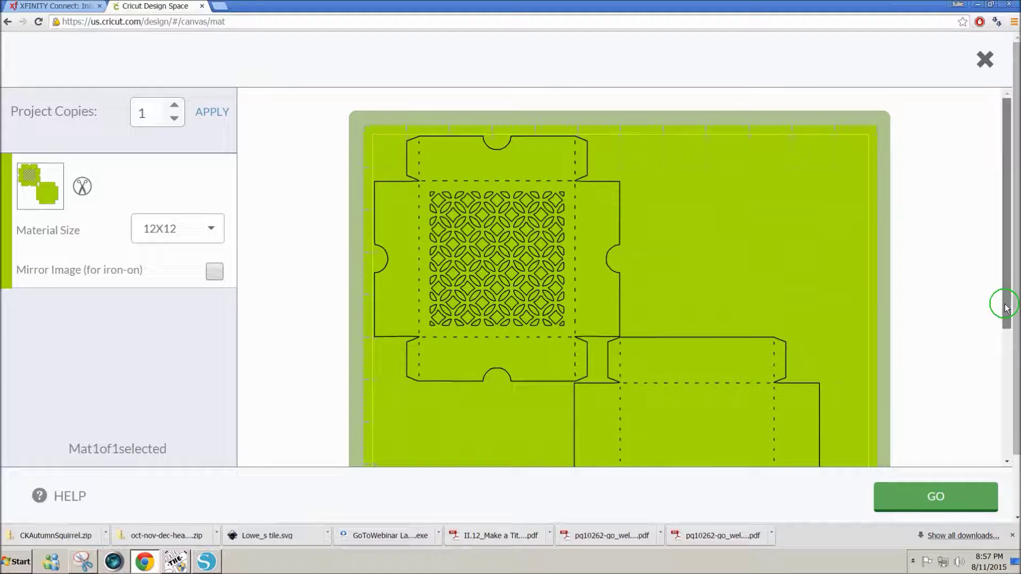
pyautogui.moveTo(1003, 301); pyautogui.dragTo(1013, 274)
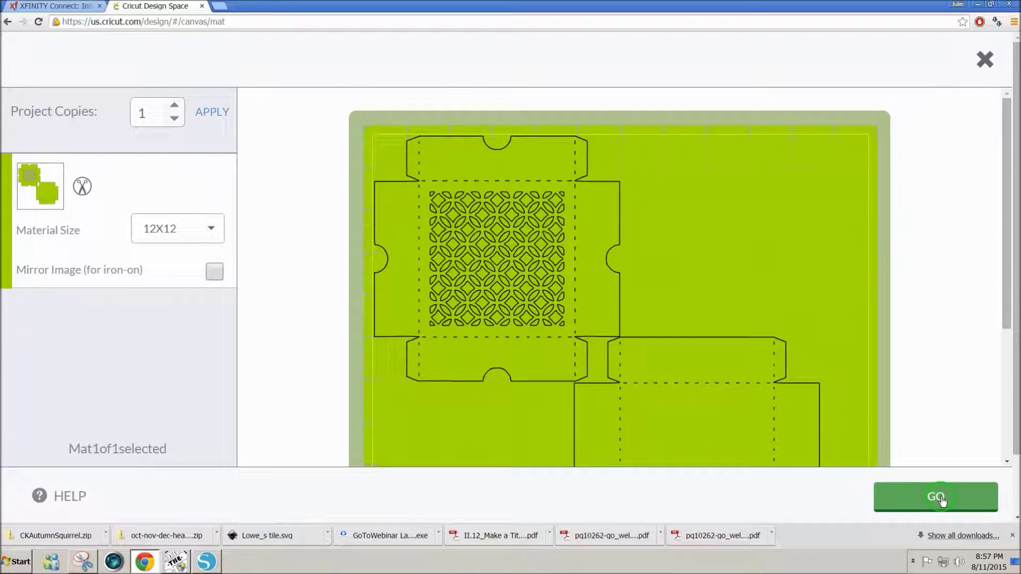
pyautogui.click(985, 61)
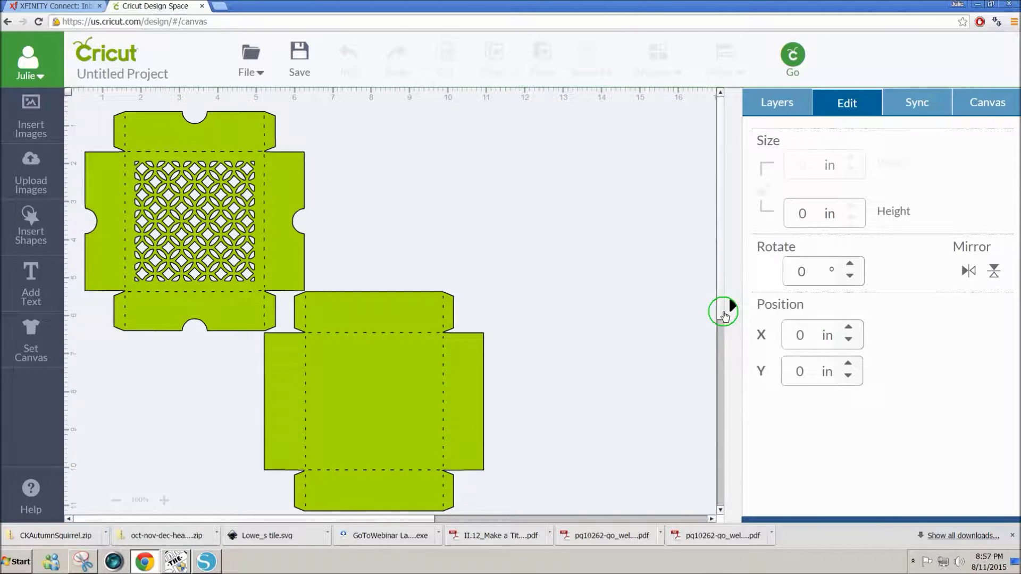
pyautogui.scroll(-3, 722, 318)
pyautogui.scroll(2, 720, 321)
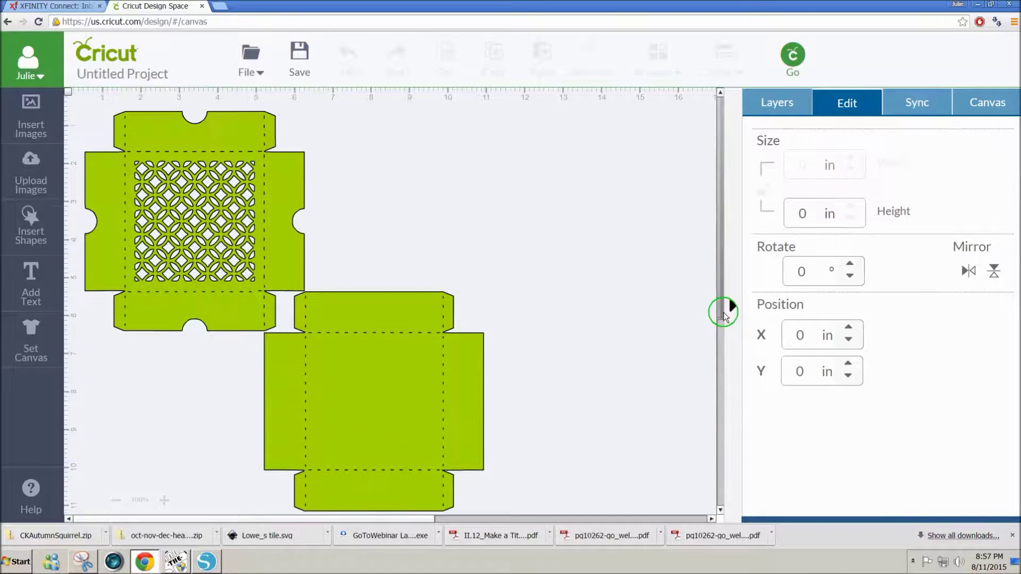
pyautogui.scroll(-1, 724, 313)
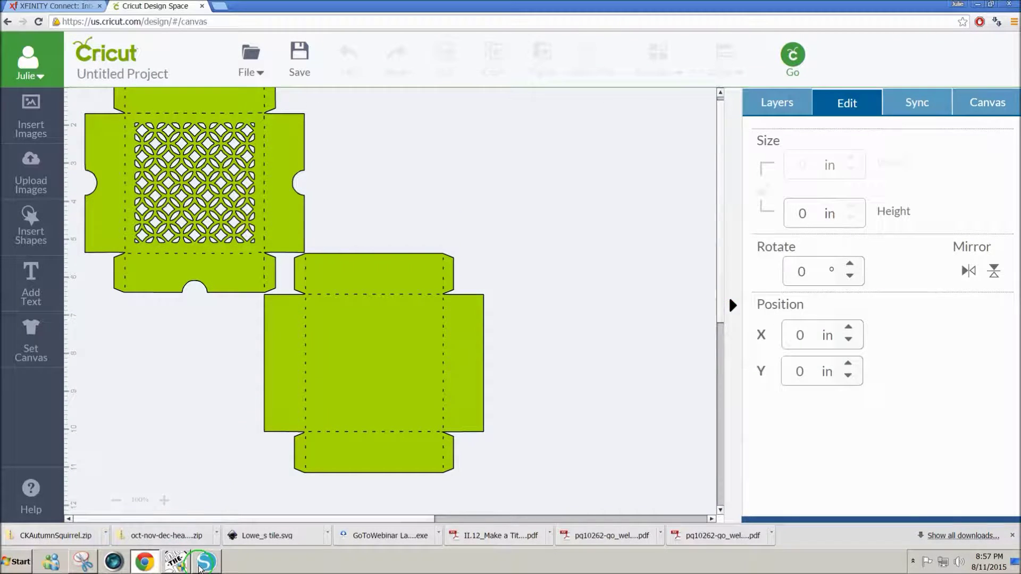
# Delete the green box design from the Silhouette Studio mat
pyautogui.click(204, 562)
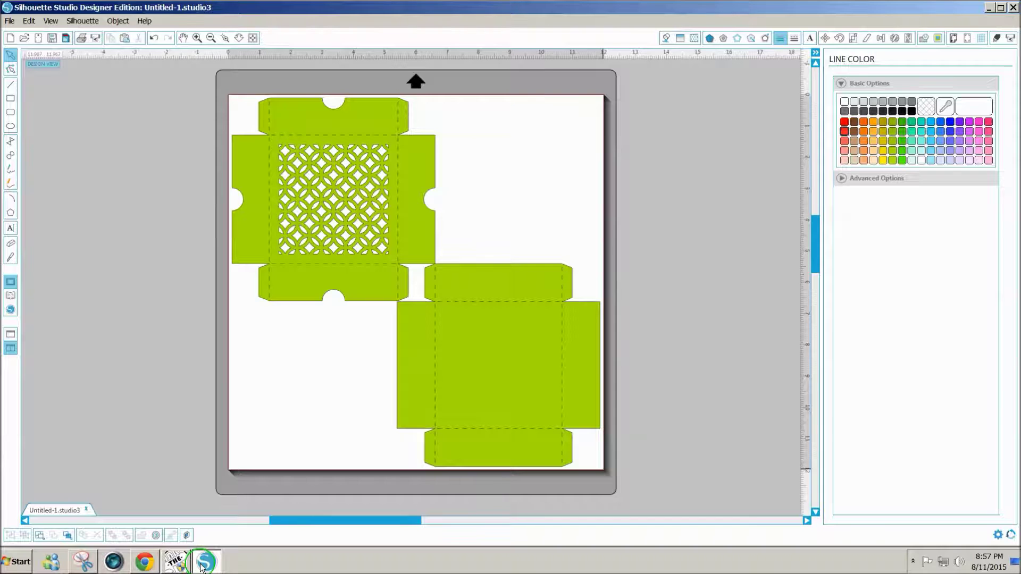
pyautogui.click(315, 247)
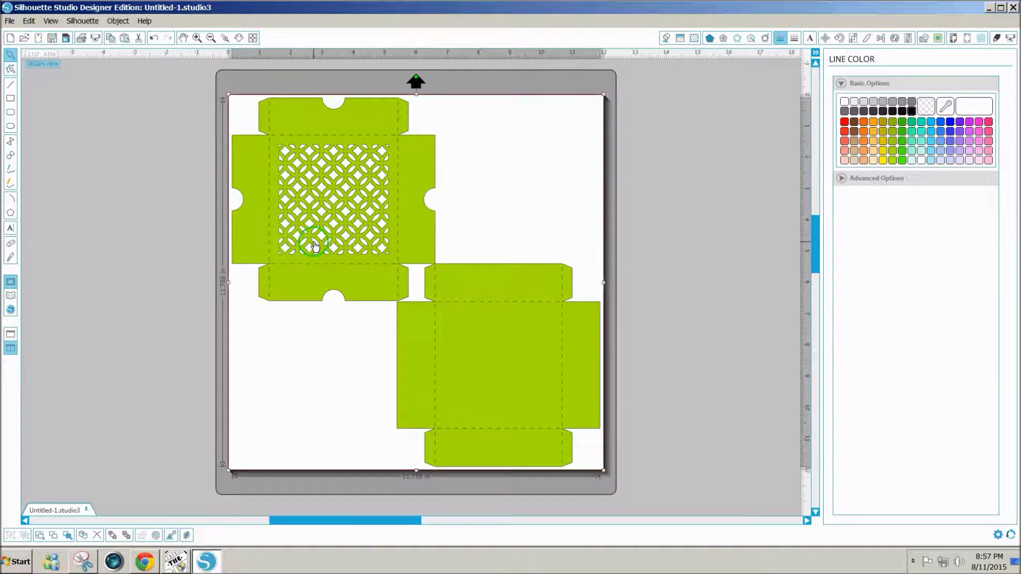
pyautogui.press('Delete')
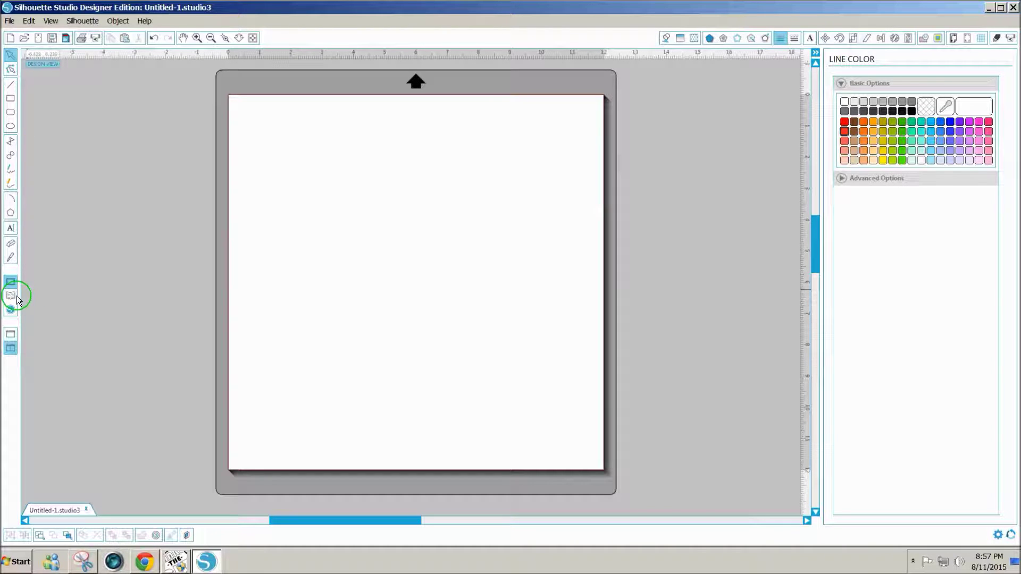
# Open the design library from the File menu
pyautogui.click(9, 21)
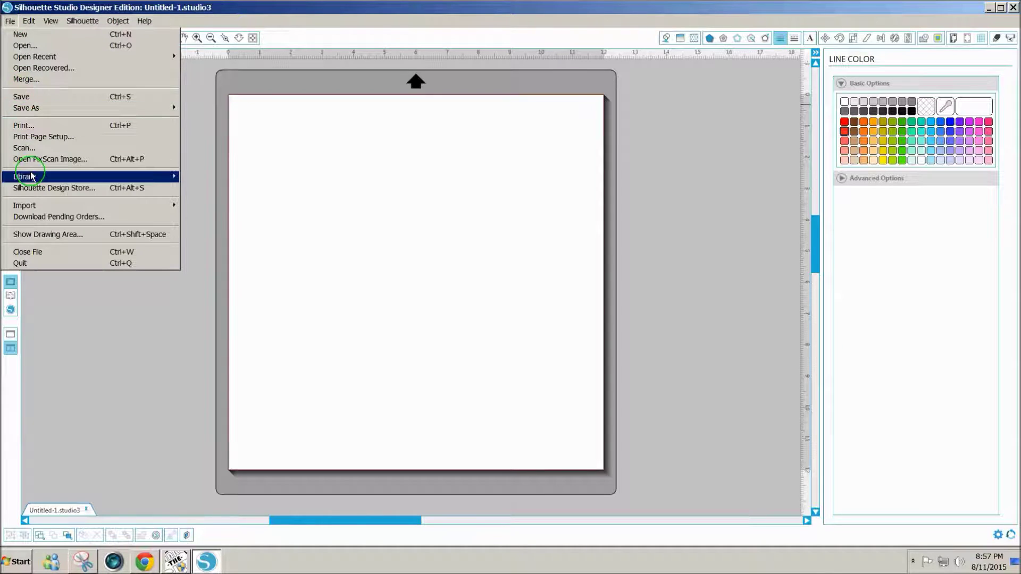
pyautogui.moveTo(30, 176)
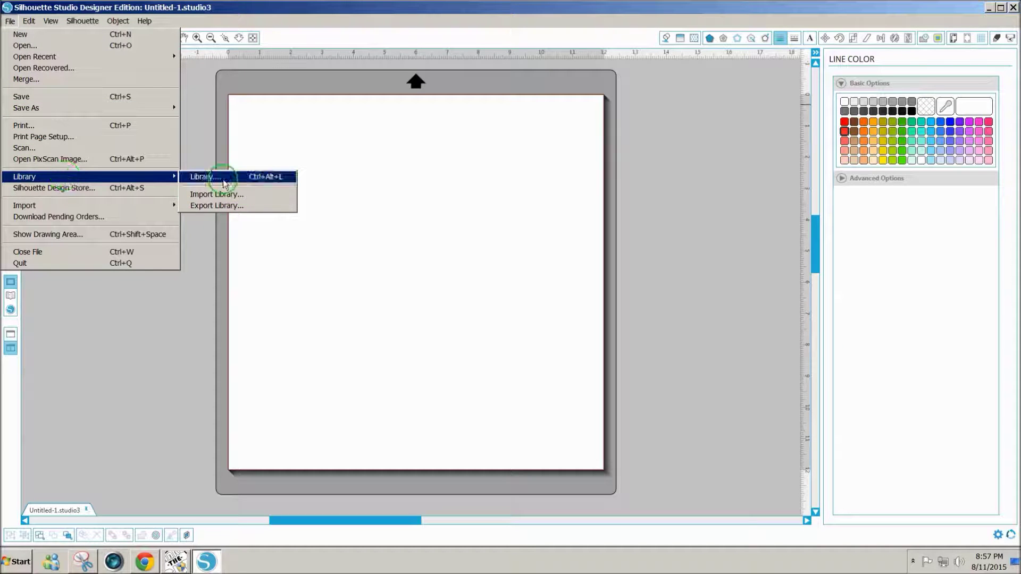
pyautogui.click(205, 177)
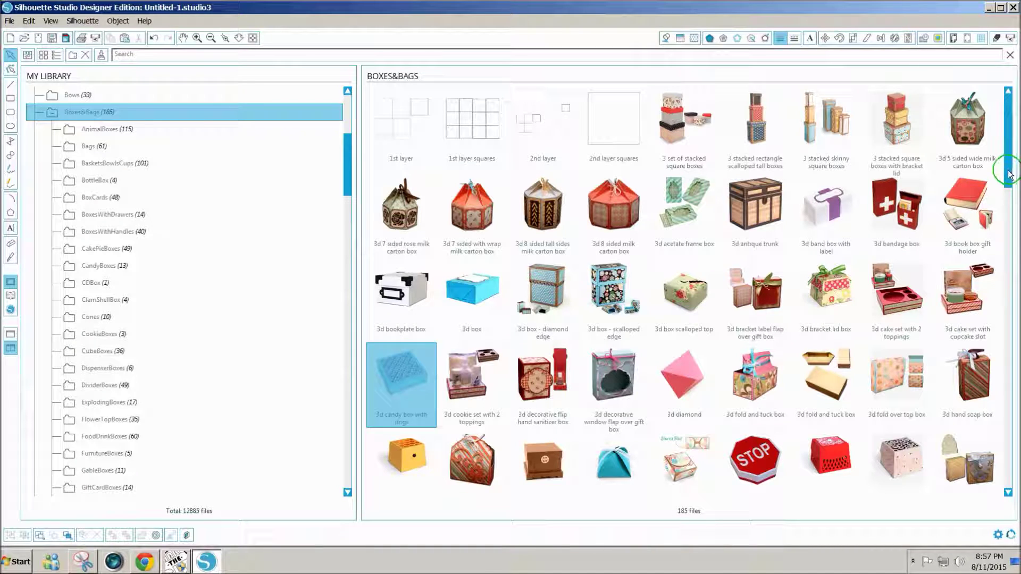
# Place the blue bird from the Birds library folder onto the page and select its outline
pyautogui.moveTo(1008, 173); pyautogui.dragTo(430, 118)
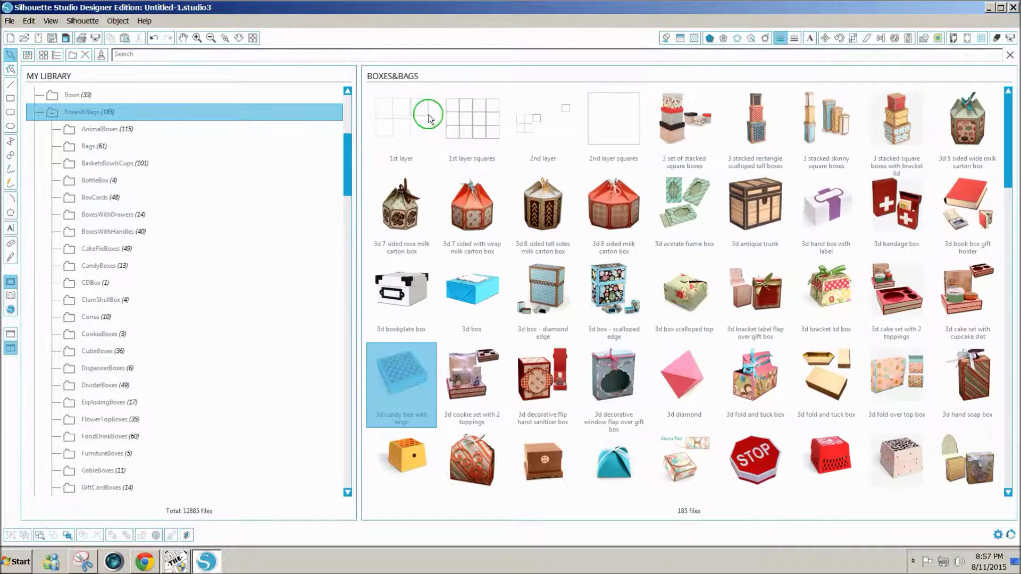
pyautogui.moveTo(337, 164); pyautogui.dragTo(346, 159)
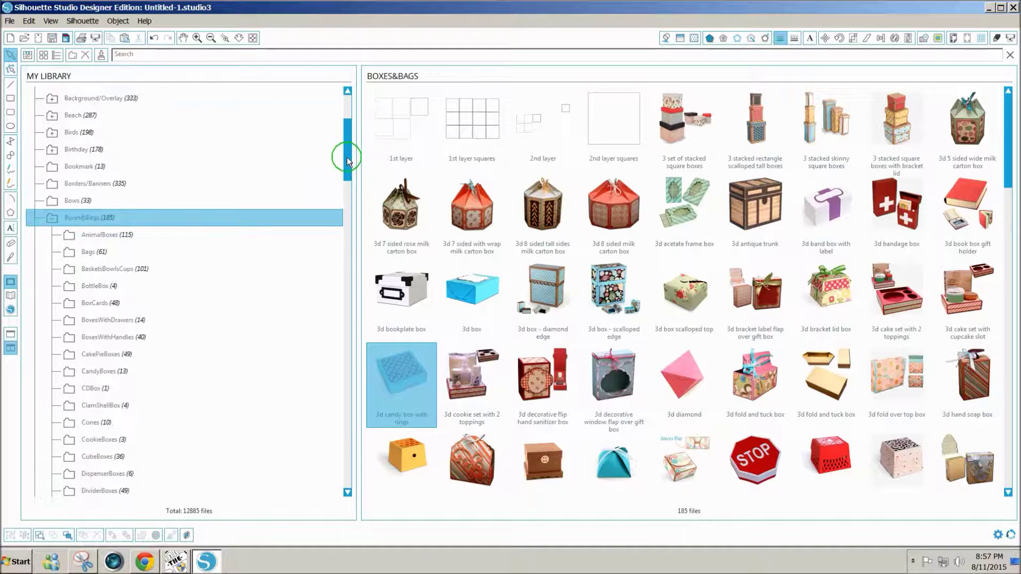
pyautogui.click(52, 133)
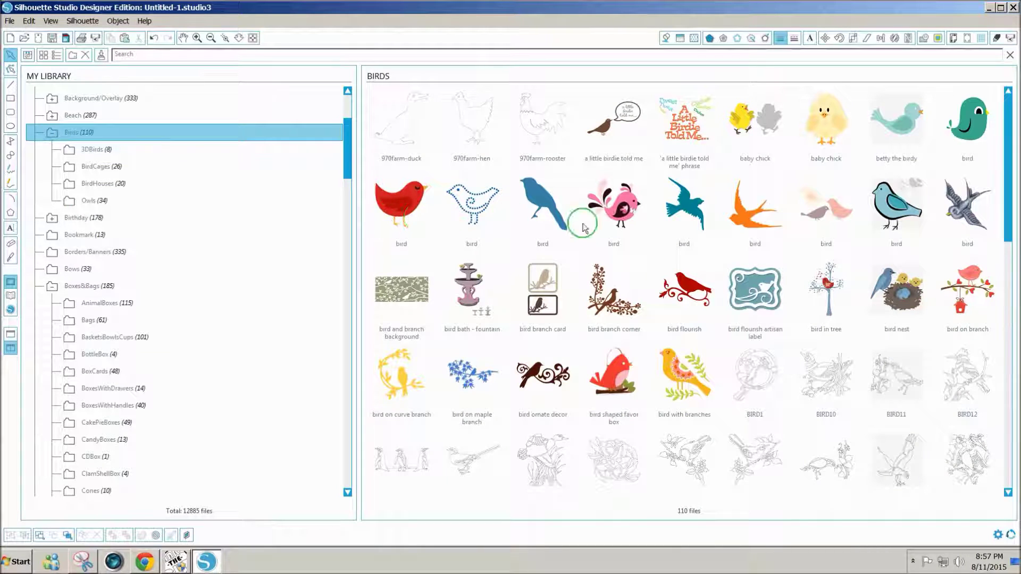
pyautogui.click(544, 207)
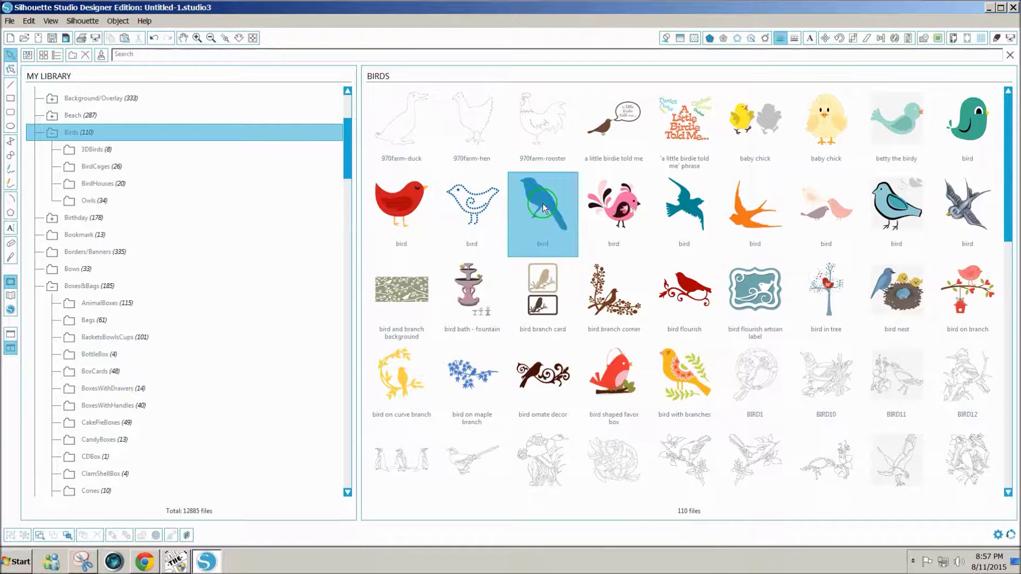
pyautogui.doubleClick(542, 203)
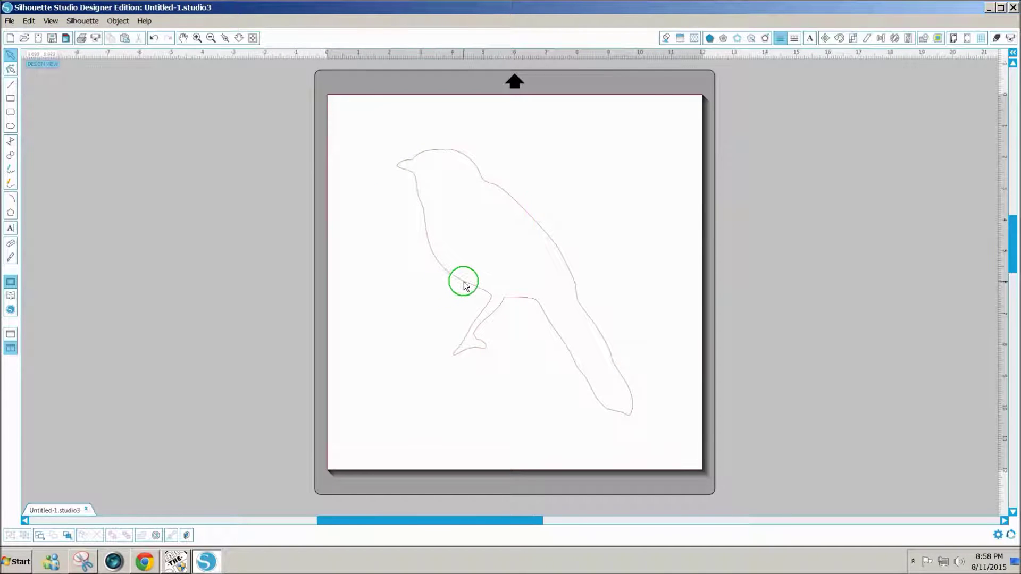
pyautogui.click(464, 284)
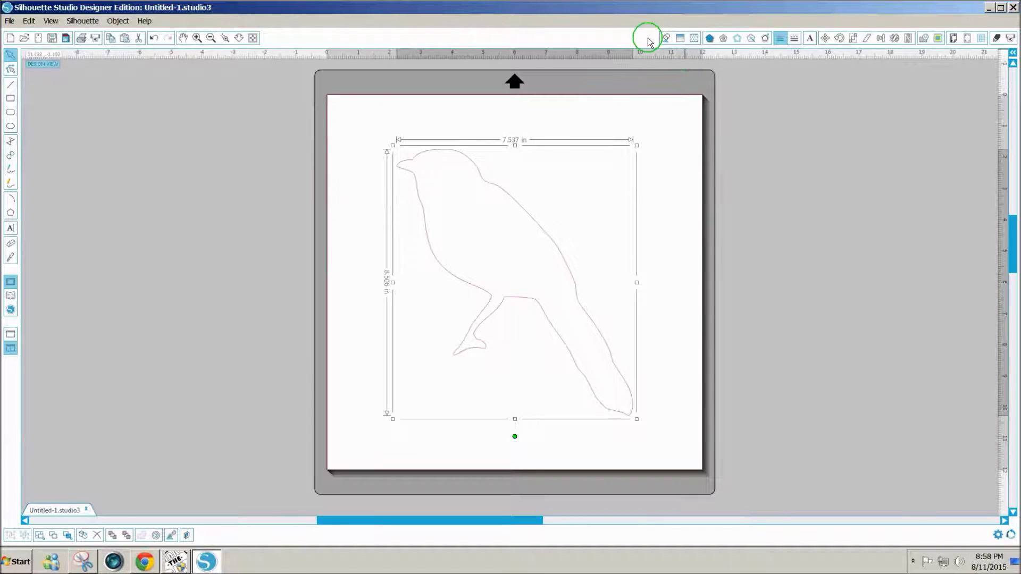
pyautogui.click(666, 38)
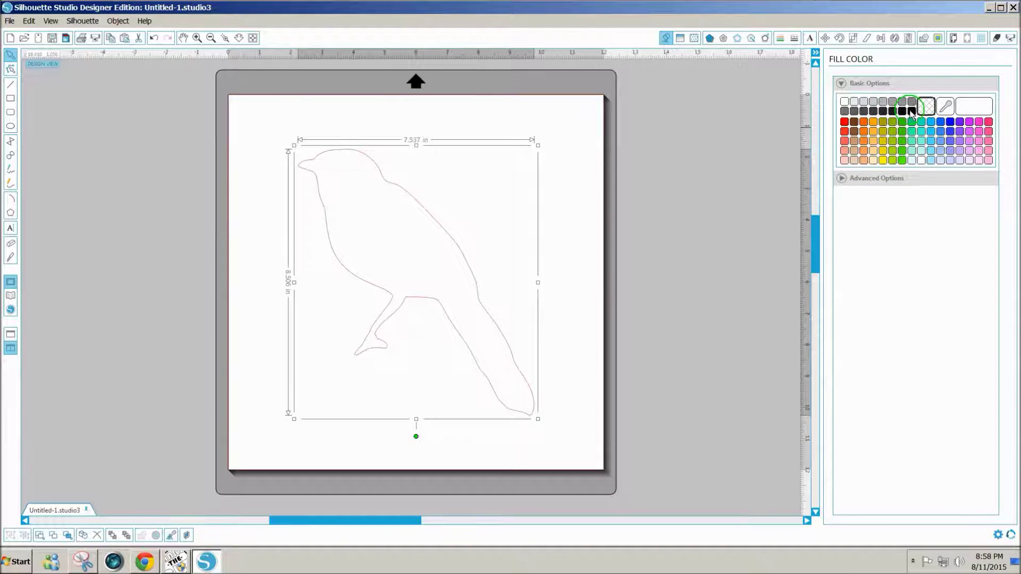
# Fill the bird solid black and deselect it
pyautogui.click(911, 112)
pyautogui.click(566, 246)
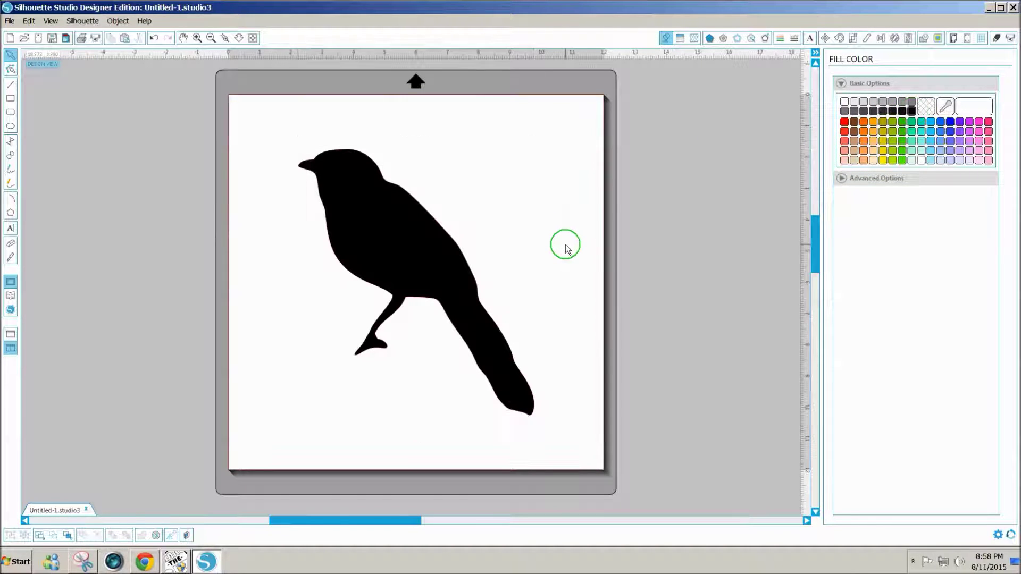
# Capture a Snipping Tool snip around the black bird silhouette
pyautogui.click(81, 559)
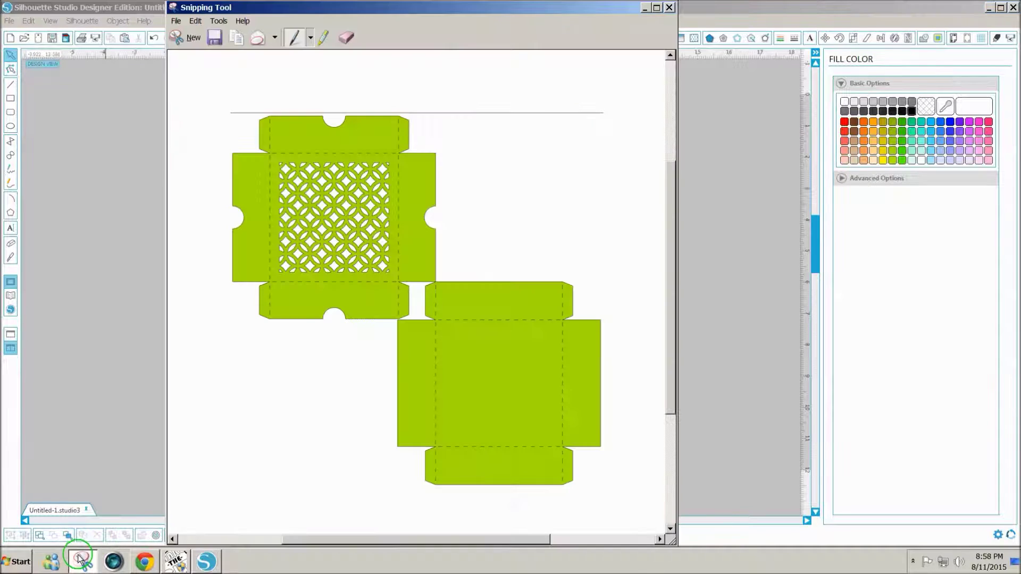
pyautogui.click(187, 37)
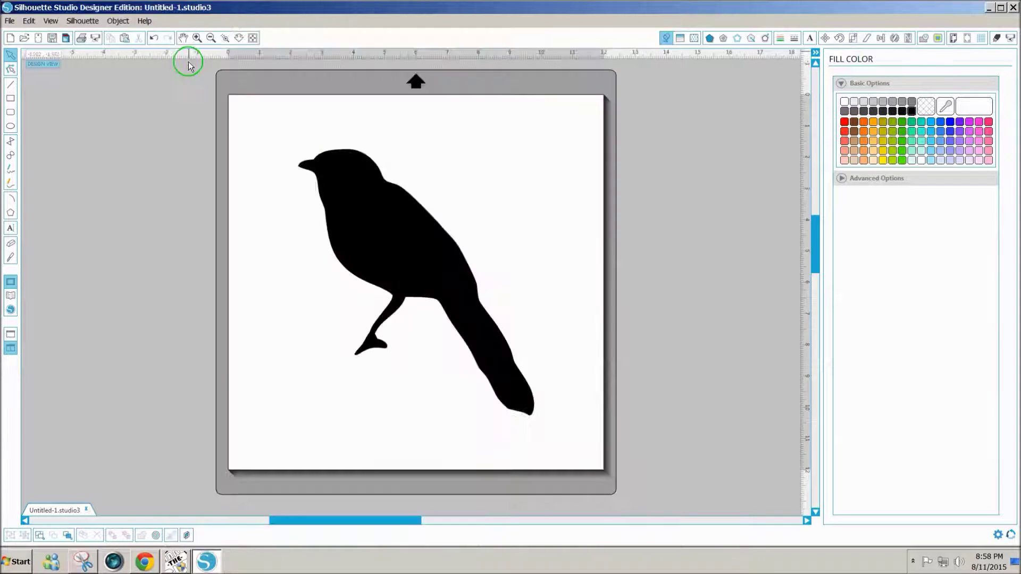
pyautogui.moveTo(267, 128); pyautogui.dragTo(574, 434)
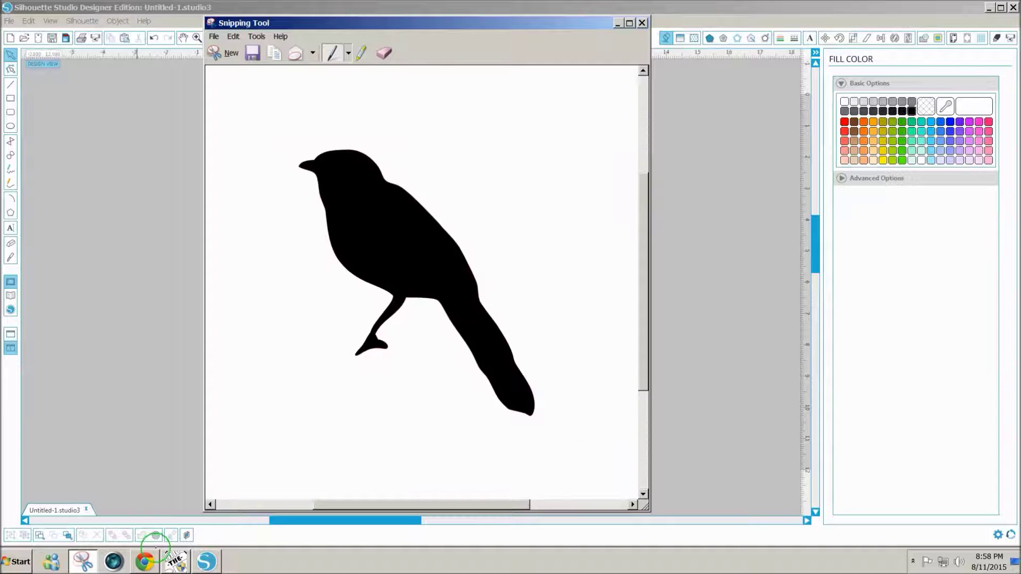
pyautogui.click(145, 561)
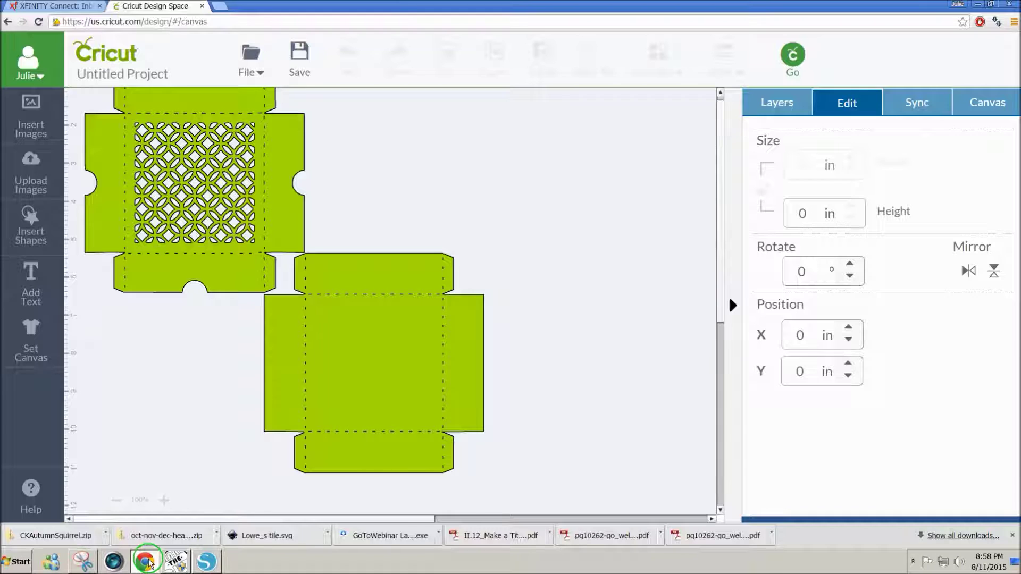
# Delete both green candy box pieces from the Cricut canvas
pyautogui.click(252, 236)
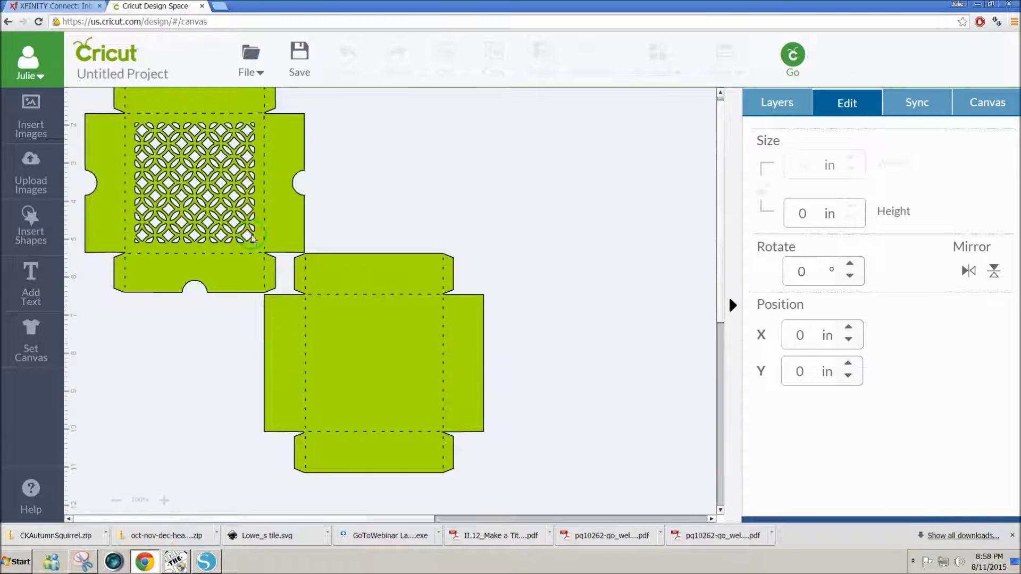
pyautogui.click(179, 131)
pyautogui.press('Delete')
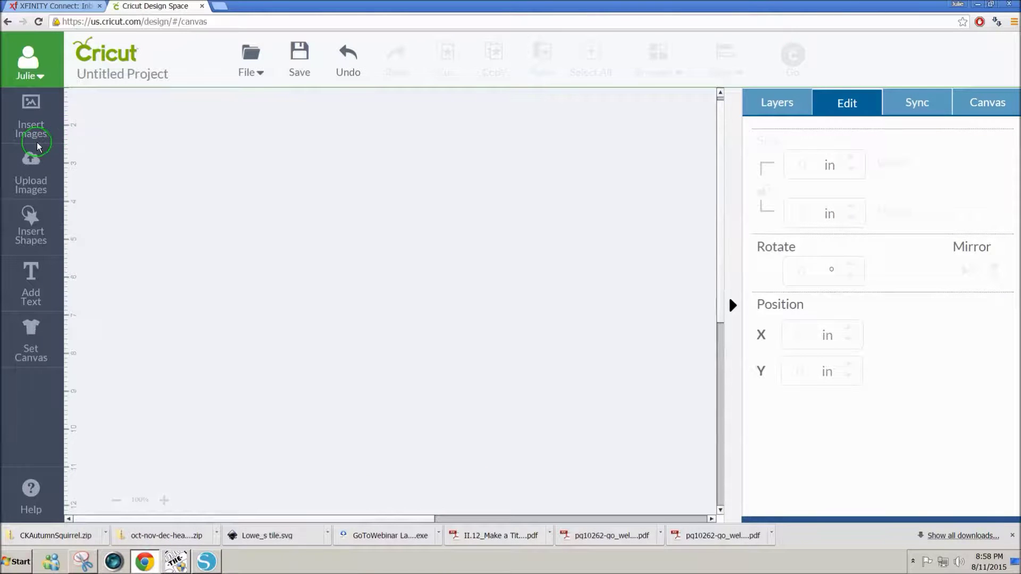
# Start a basic Upload Image and bring up its file browser
pyautogui.click(24, 172)
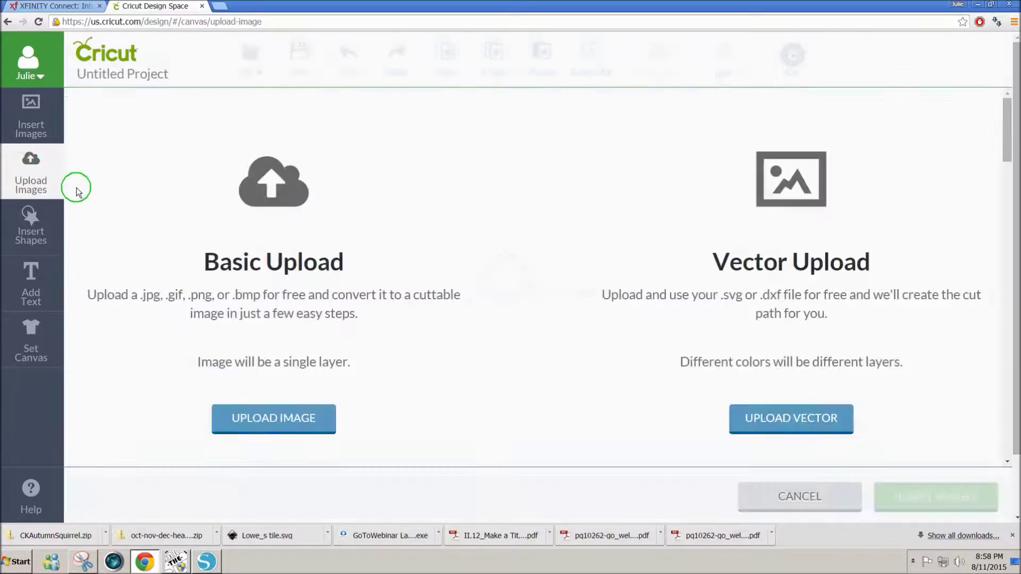
pyautogui.click(277, 420)
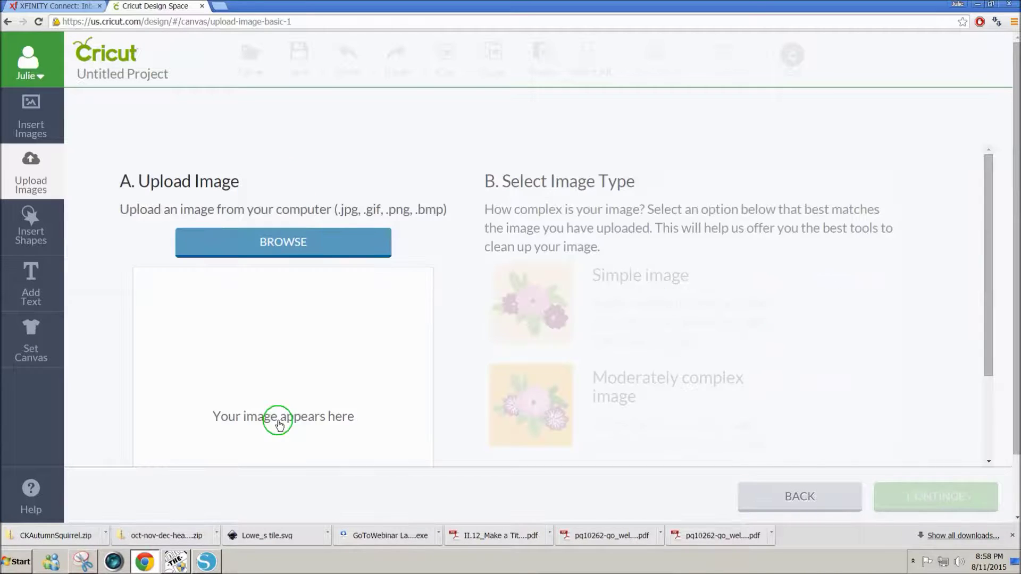
pyautogui.click(284, 242)
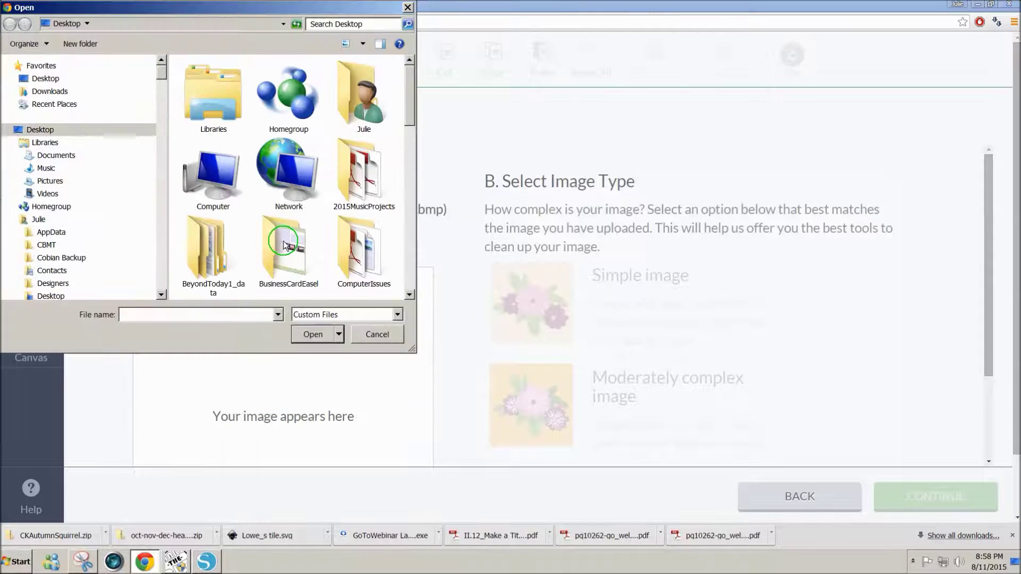
pyautogui.click(83, 564)
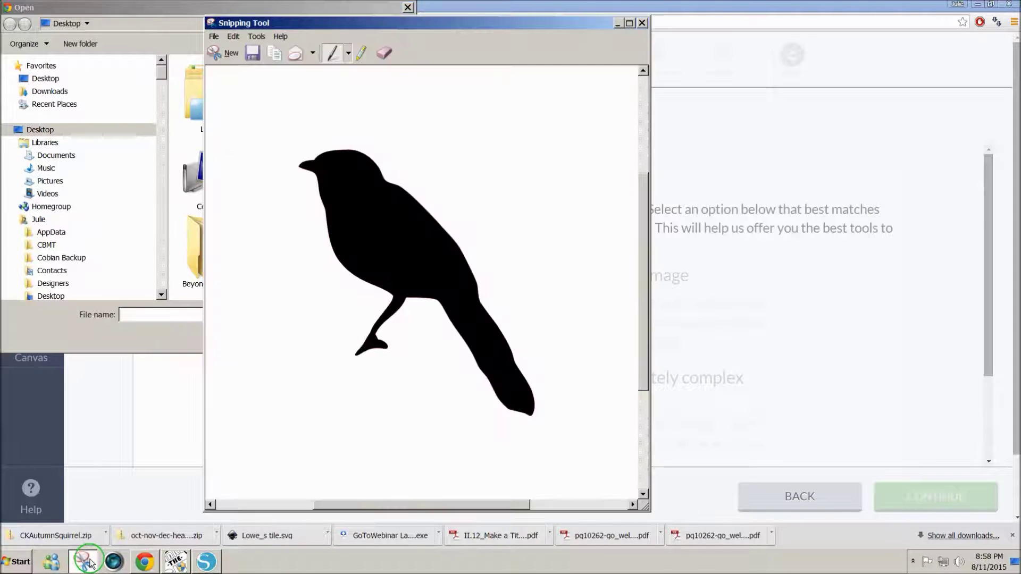
# Save the bird snip to the Desktop as a JPEG named Bird
pyautogui.click(214, 37)
pyautogui.click(234, 65)
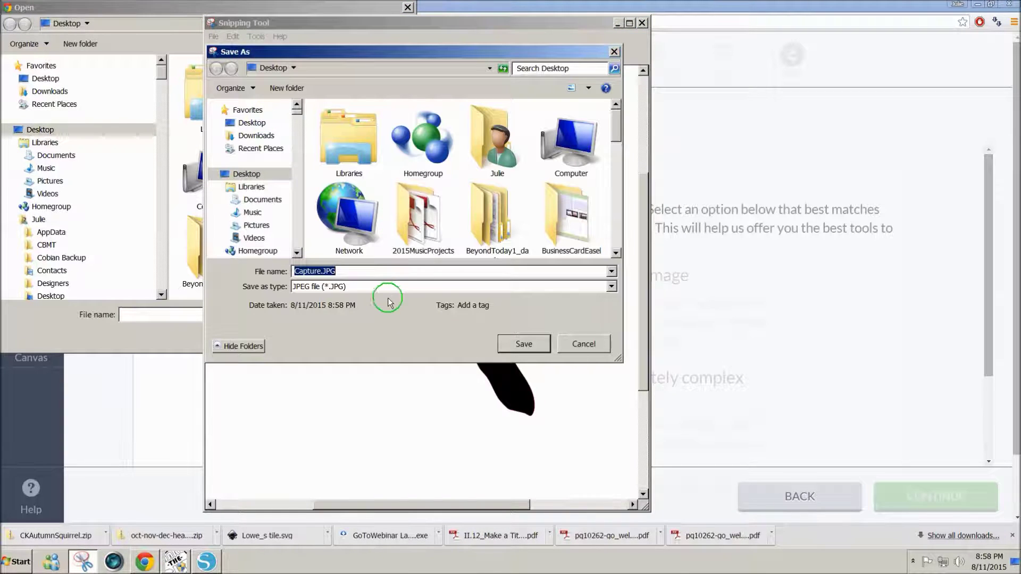
pyautogui.write('B')
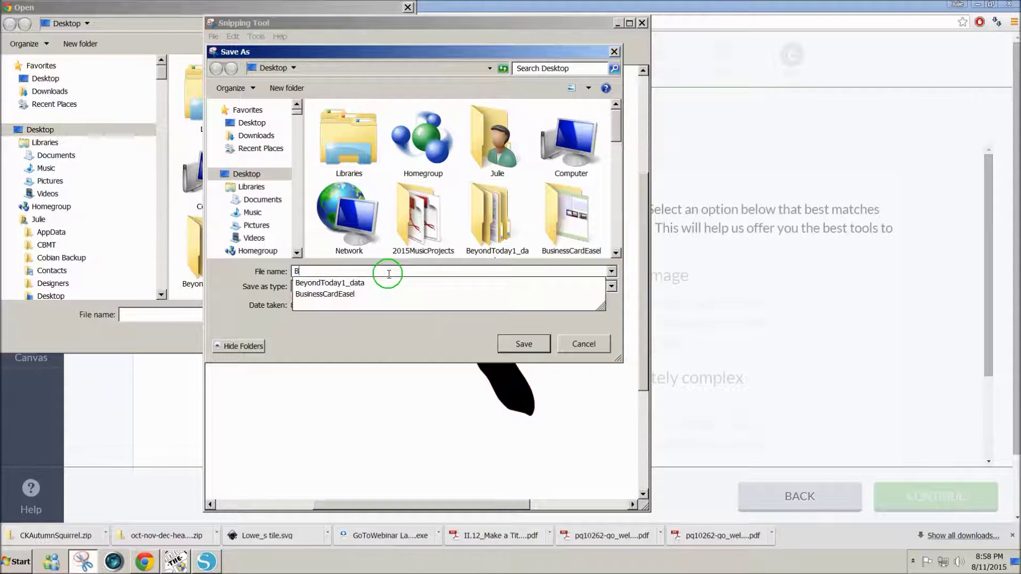
pyautogui.write('ird')
pyautogui.click(524, 343)
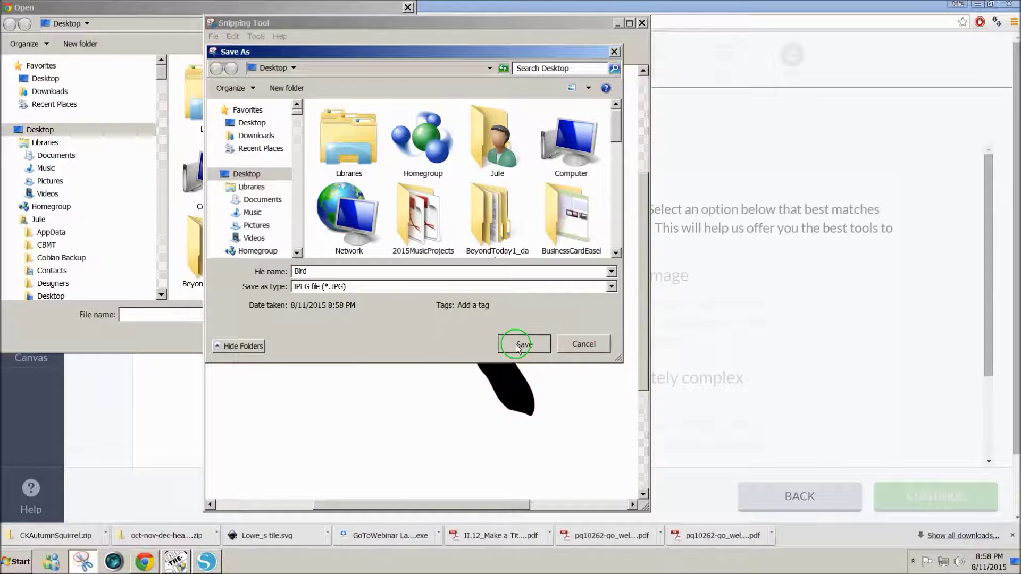
# Open Bird.JPG for upload and classify it as a simple image
pyautogui.click(136, 344)
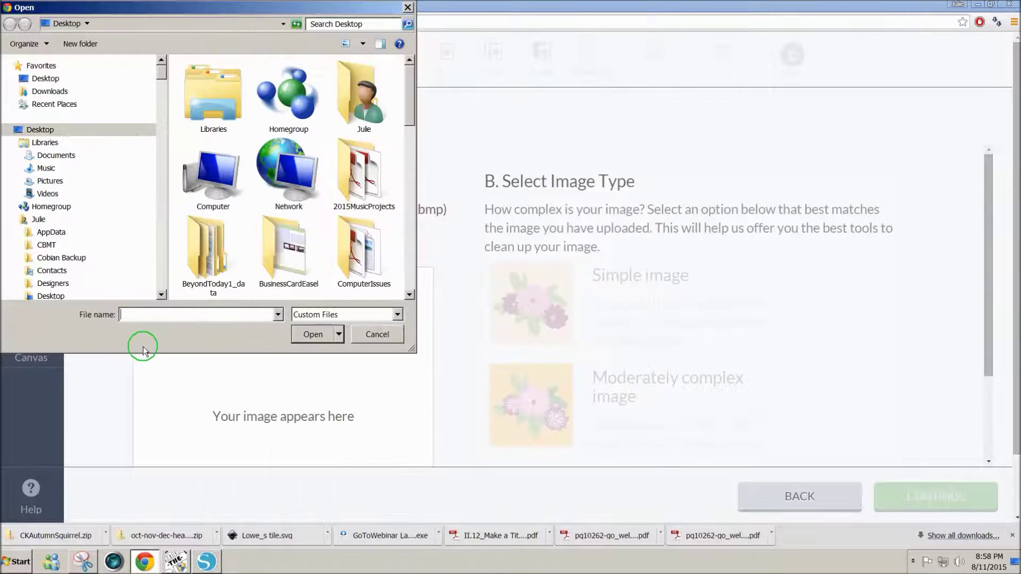
pyautogui.moveTo(405, 110); pyautogui.dragTo(388, 258)
pyautogui.click(336, 200)
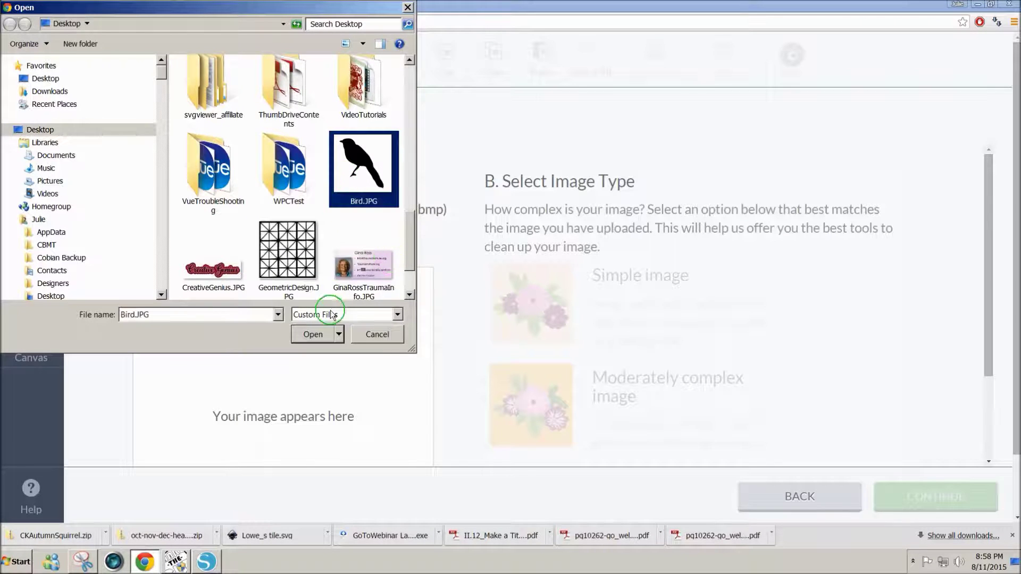
pyautogui.click(325, 334)
pyautogui.scroll(-2, 411, 309)
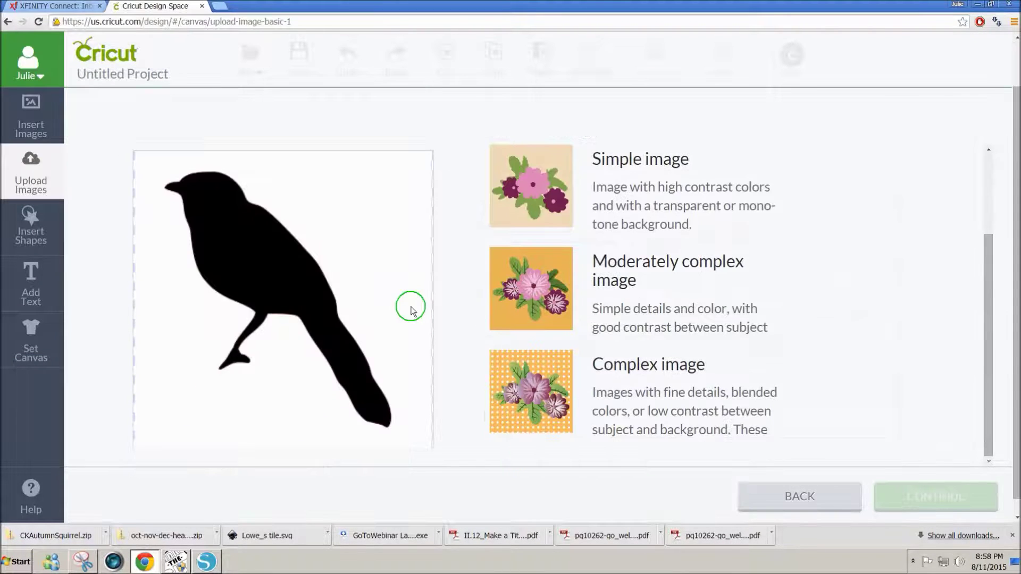
pyautogui.click(584, 389)
pyautogui.click(537, 197)
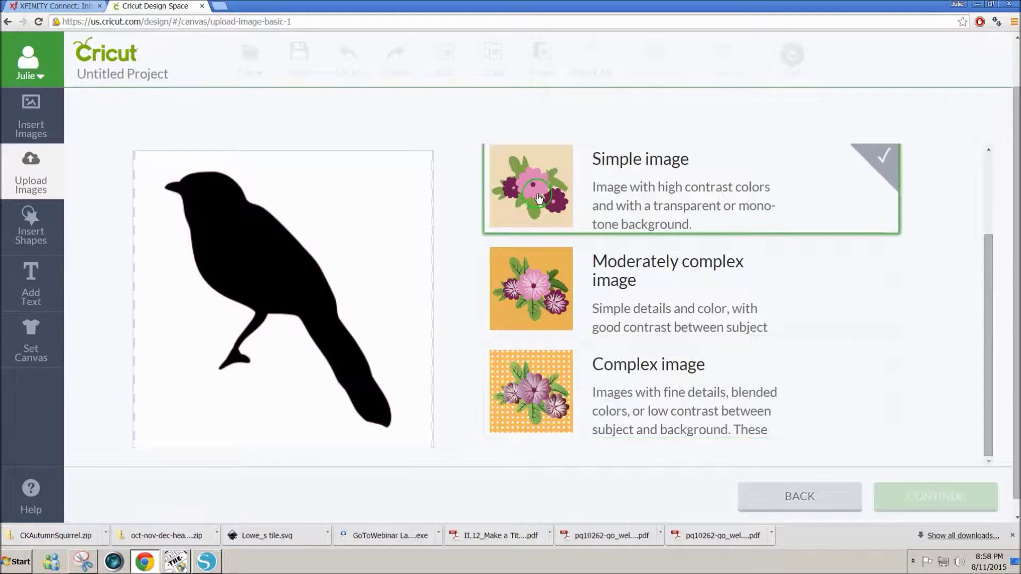
pyautogui.click(943, 505)
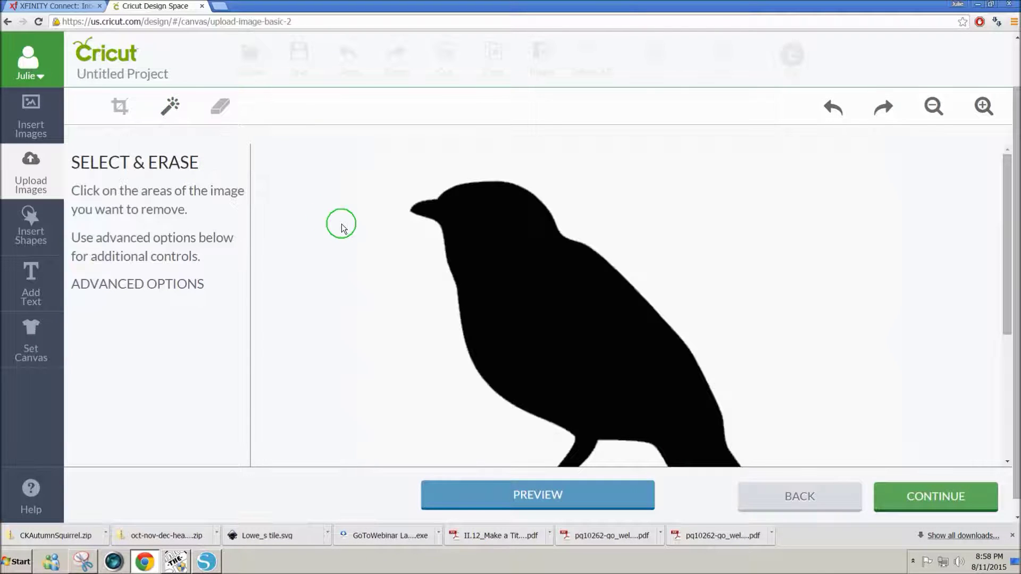
# Erase the bird's white background and save the upload as Bird
pyautogui.click(427, 171)
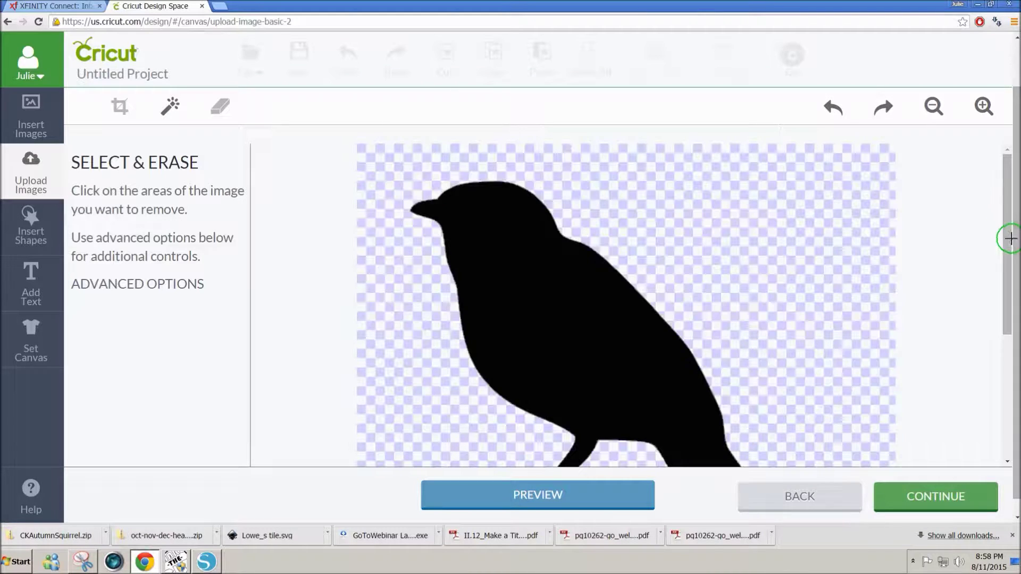
pyautogui.scroll(-1, 996, 291)
pyautogui.scroll(-5, 996, 298)
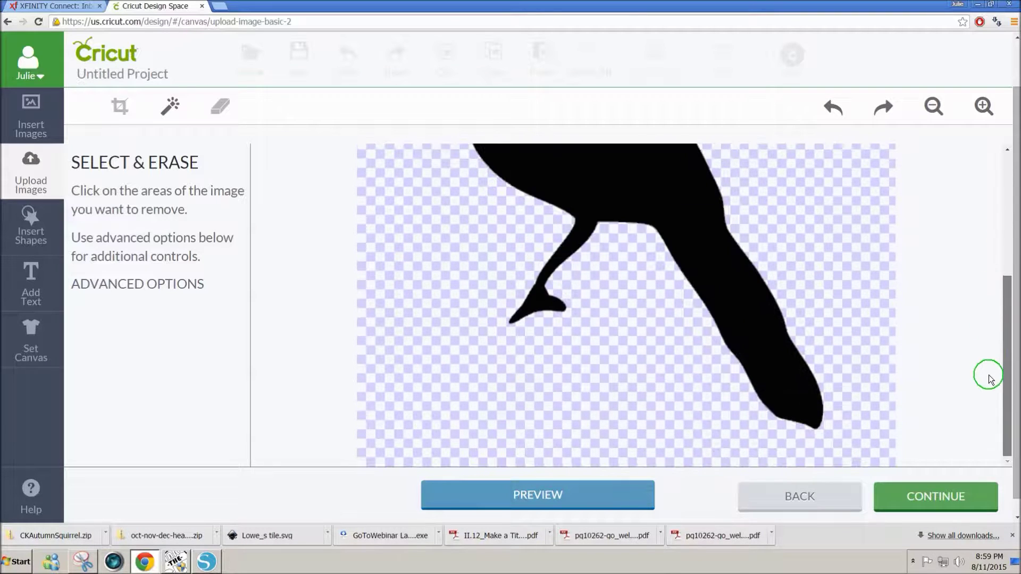
pyautogui.click(943, 492)
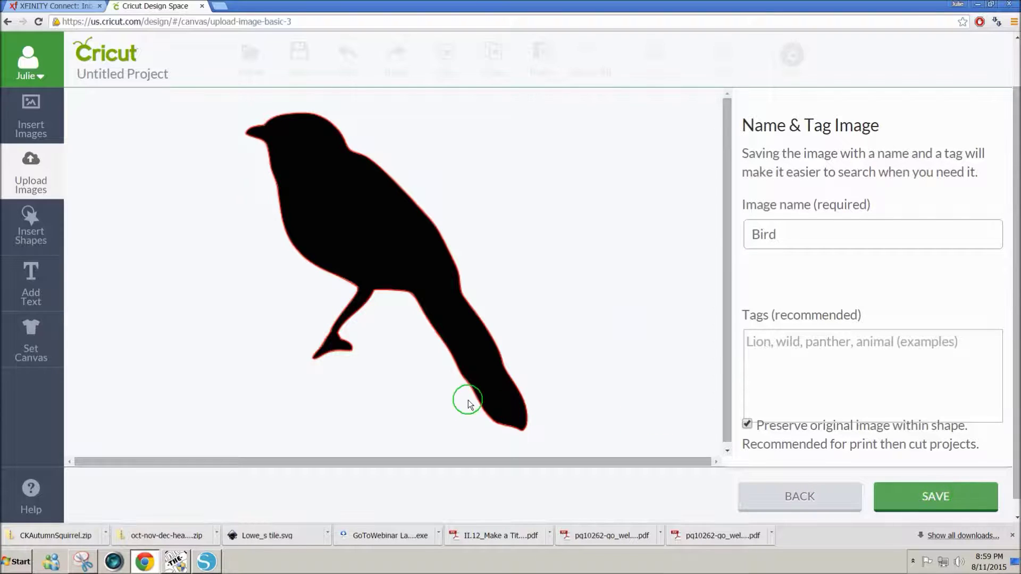
pyautogui.click(919, 498)
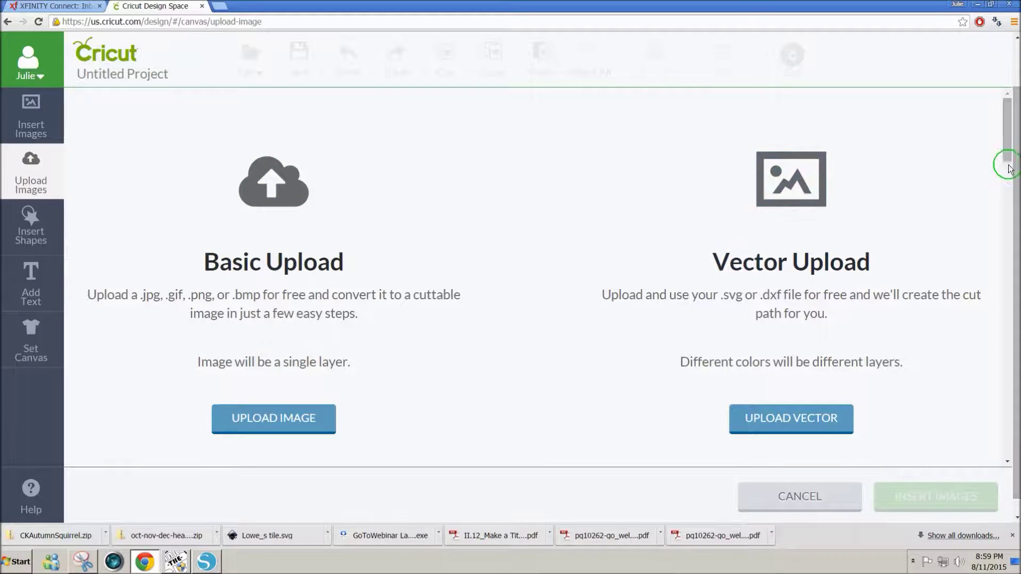
# Select the Bird tile from uploaded images and insert it onto the canvas
pyautogui.moveTo(1005, 163); pyautogui.dragTo(397, 292)
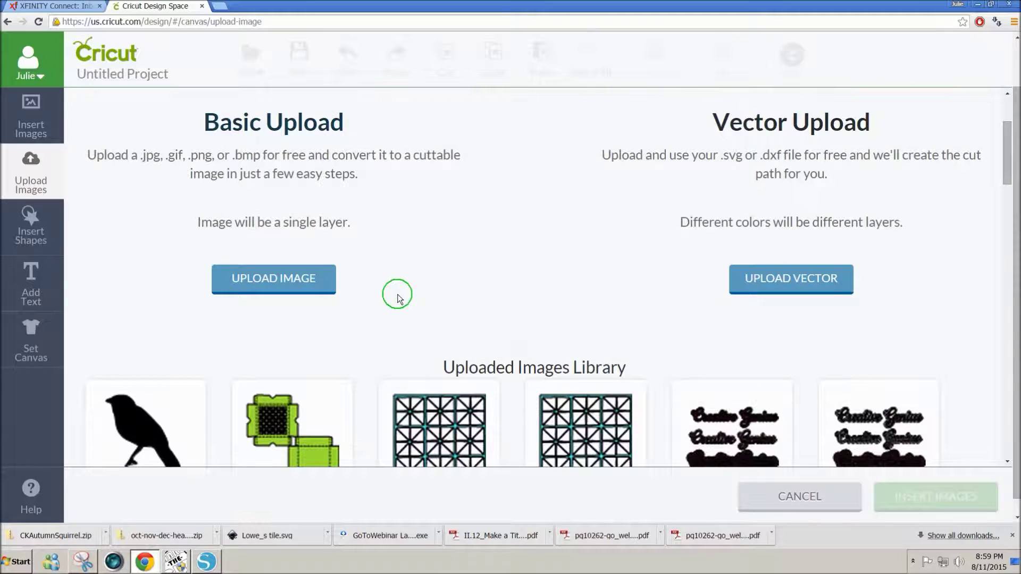
pyautogui.click(198, 388)
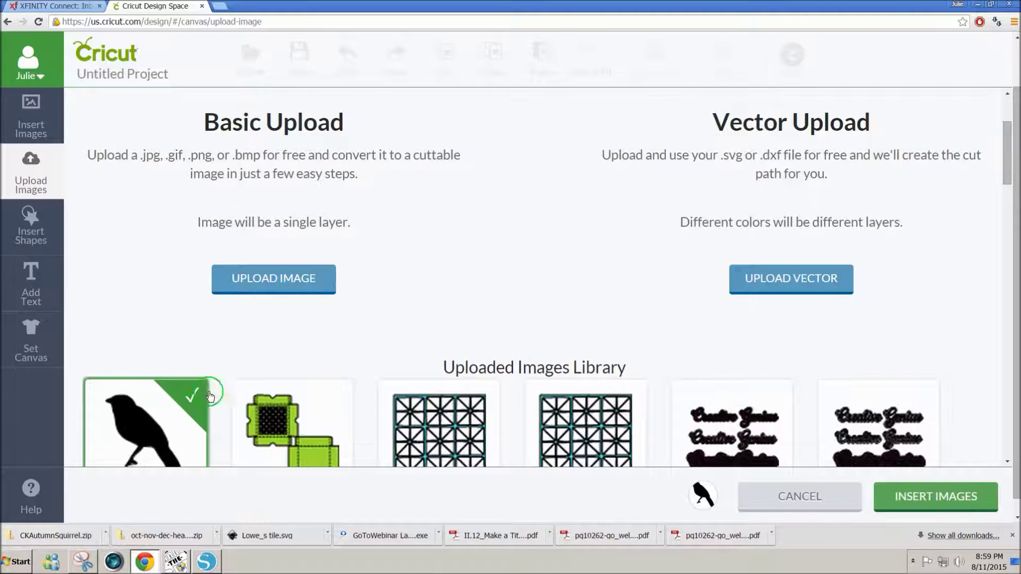
pyautogui.click(902, 490)
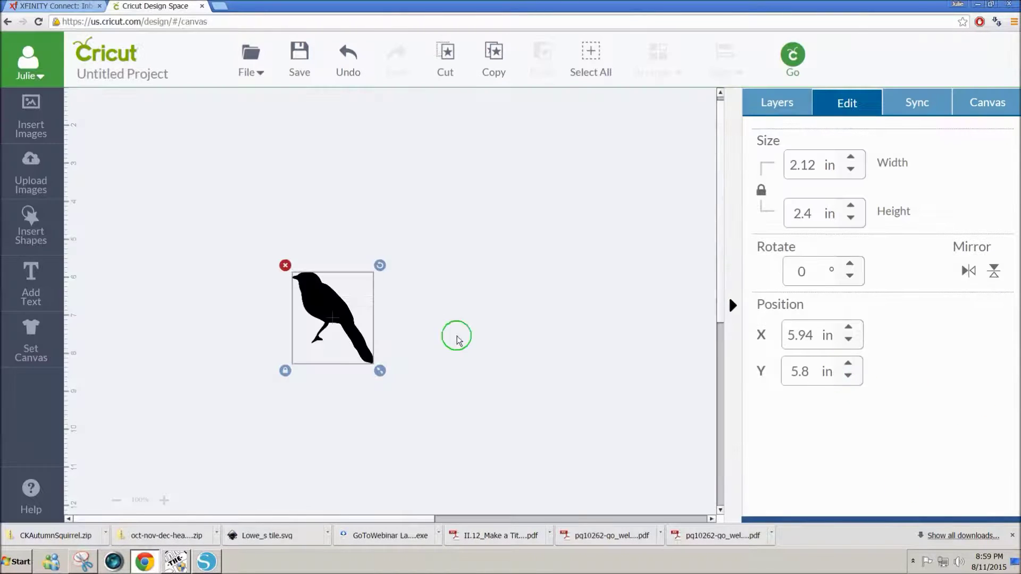
# Move the bird to the canvas top-left and enlarge it to 8.15 × 9.22 inches
pyautogui.moveTo(336, 321); pyautogui.dragTo(152, 162)
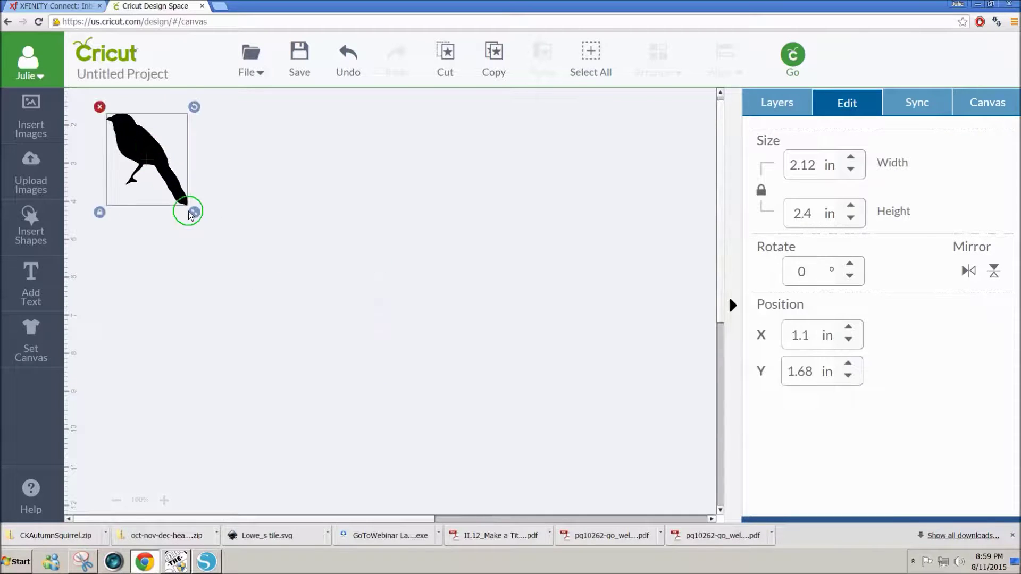
pyautogui.moveTo(194, 212); pyautogui.dragTo(549, 478)
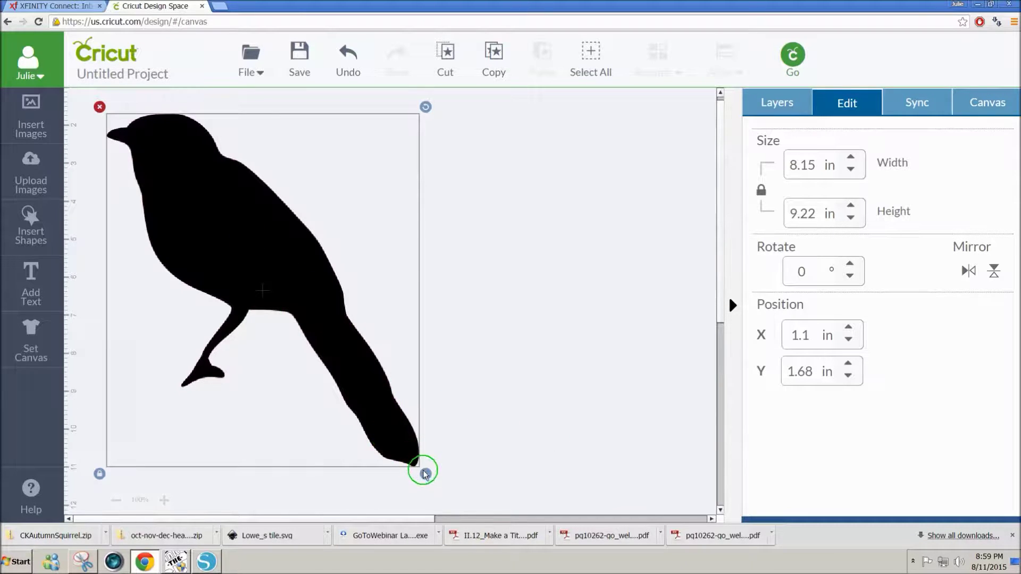
pyautogui.click(425, 473)
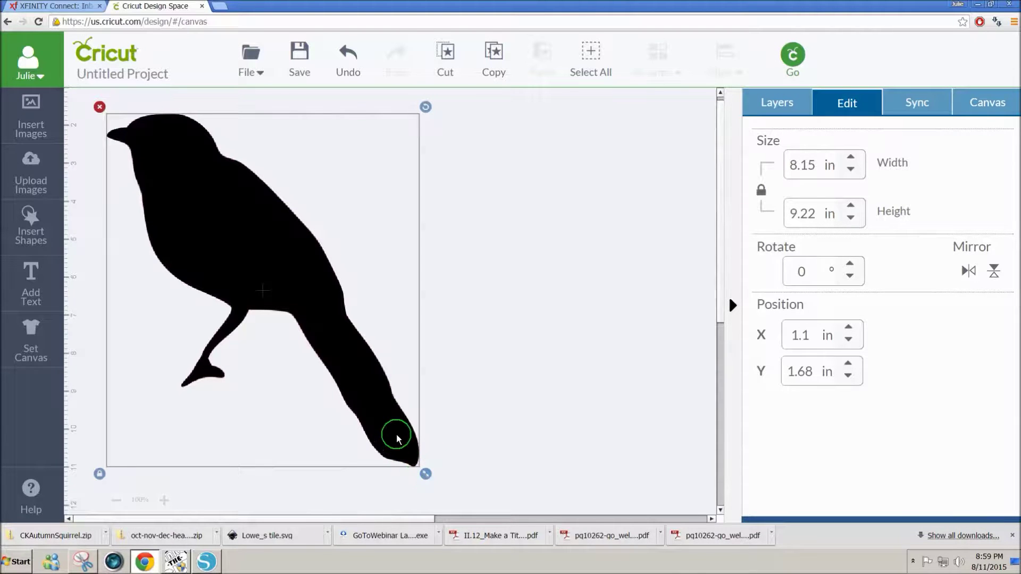
pyautogui.click(178, 561)
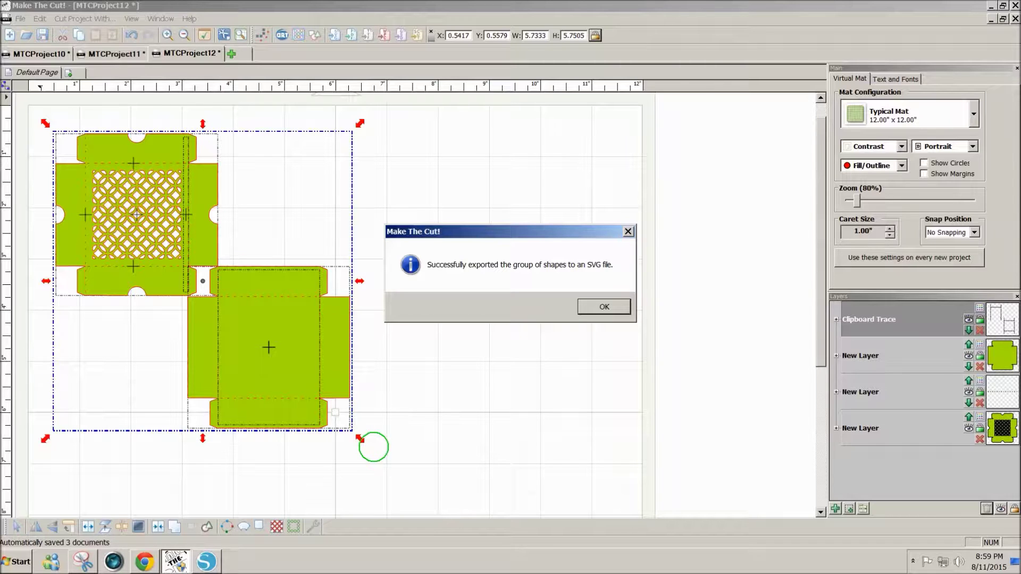
# Dismiss the SVG export message, enlarge both box templates to 7.38 × 7.40 in, and bring up Silhouette Studio
pyautogui.click(604, 306)
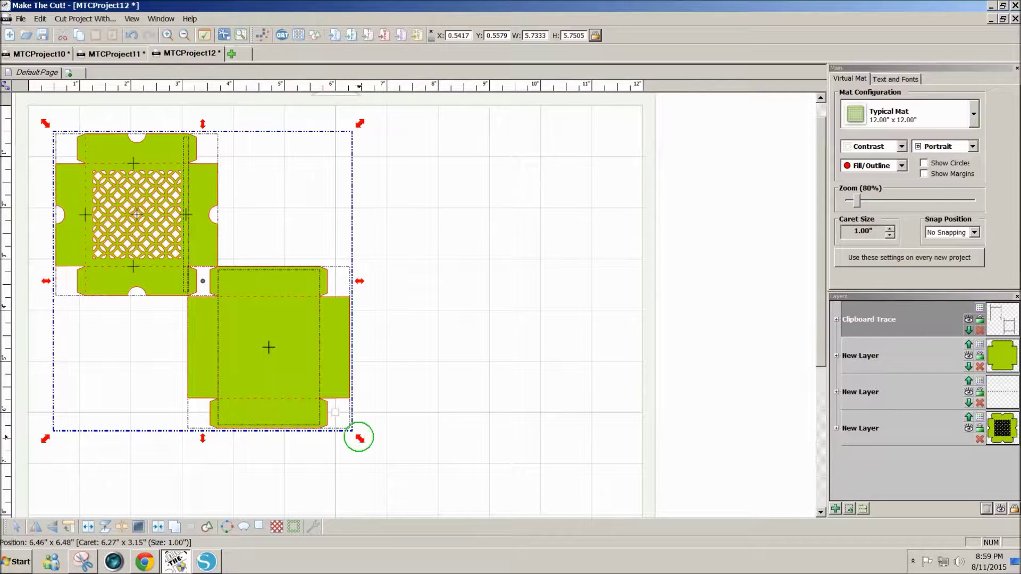
pyautogui.moveTo(357, 438); pyautogui.dragTo(442, 476)
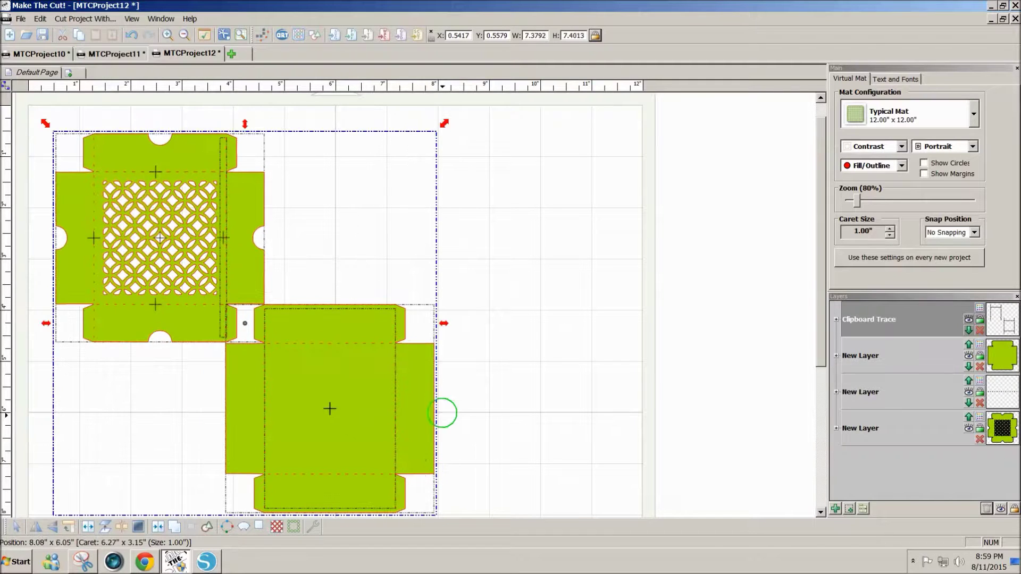
pyautogui.click(493, 391)
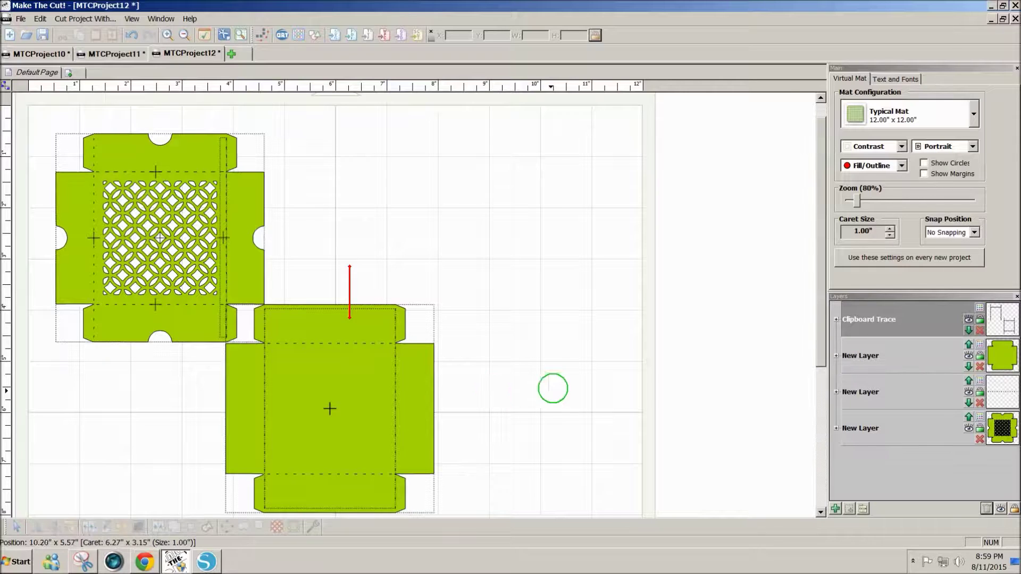
pyautogui.moveTo(817, 361); pyautogui.dragTo(815, 379)
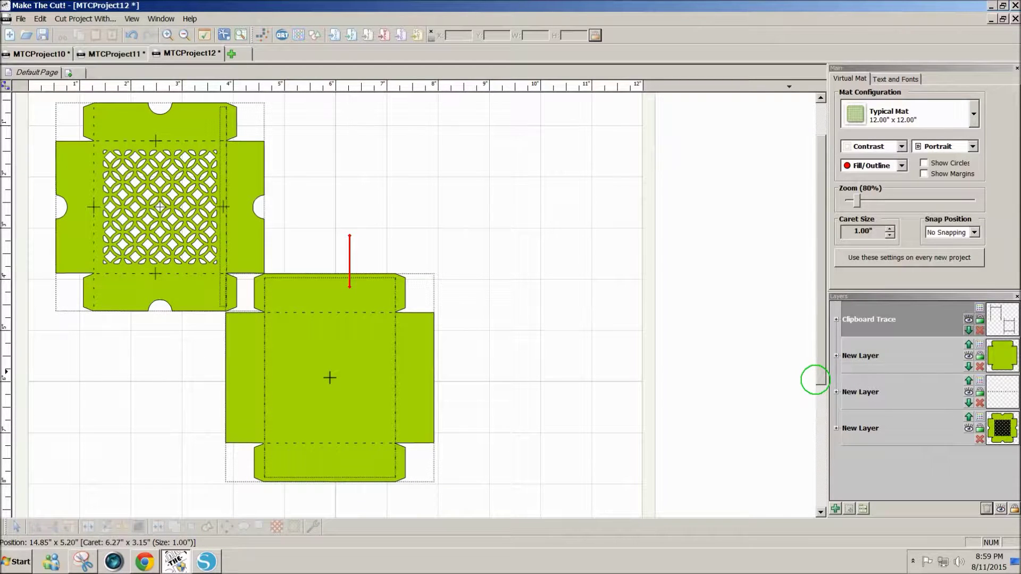
pyautogui.click(208, 562)
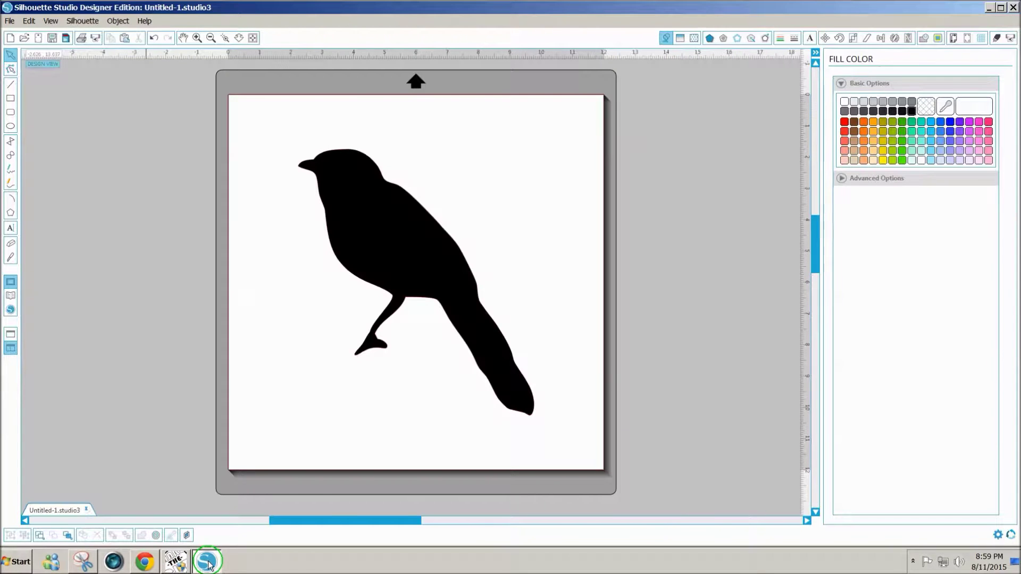
# Return to the Cricut Design Space canvas showing the 8.15 × 9.22 in bird
pyautogui.click(143, 563)
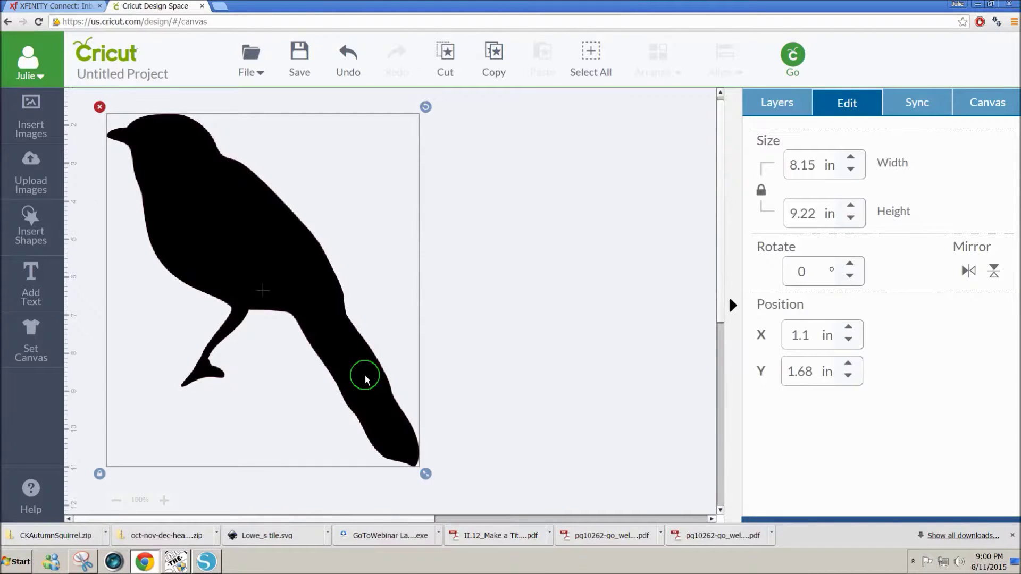
# Deselect the bird and return to the MTCProject12 candy box lid and base in Make The Cut
pyautogui.click(475, 398)
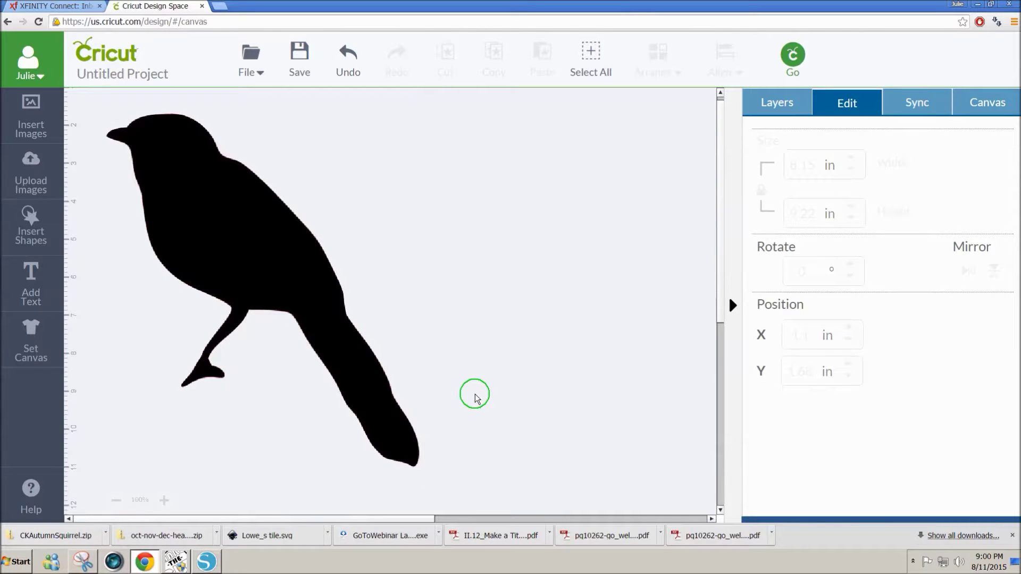
pyautogui.click(177, 563)
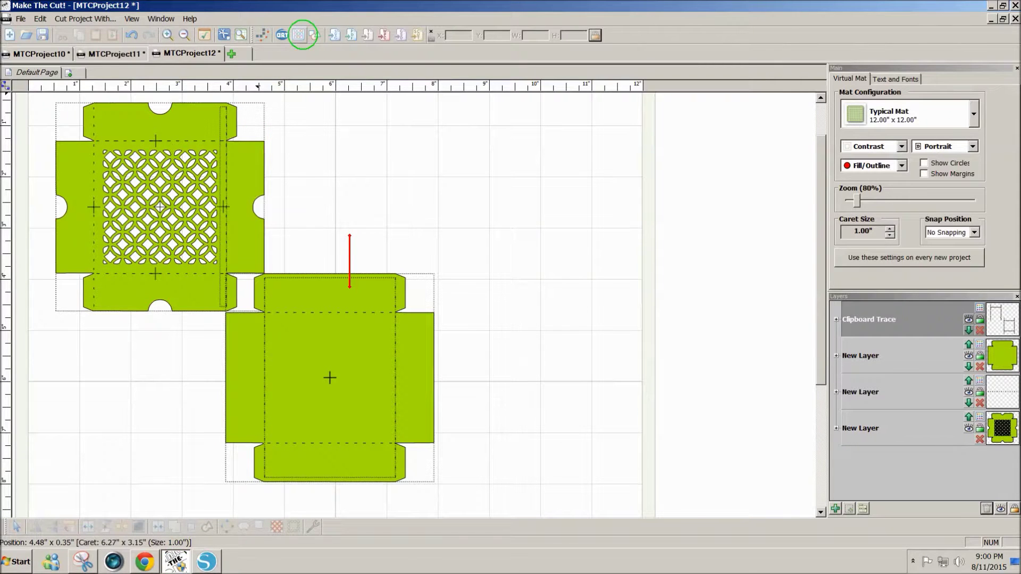
pyautogui.click(298, 35)
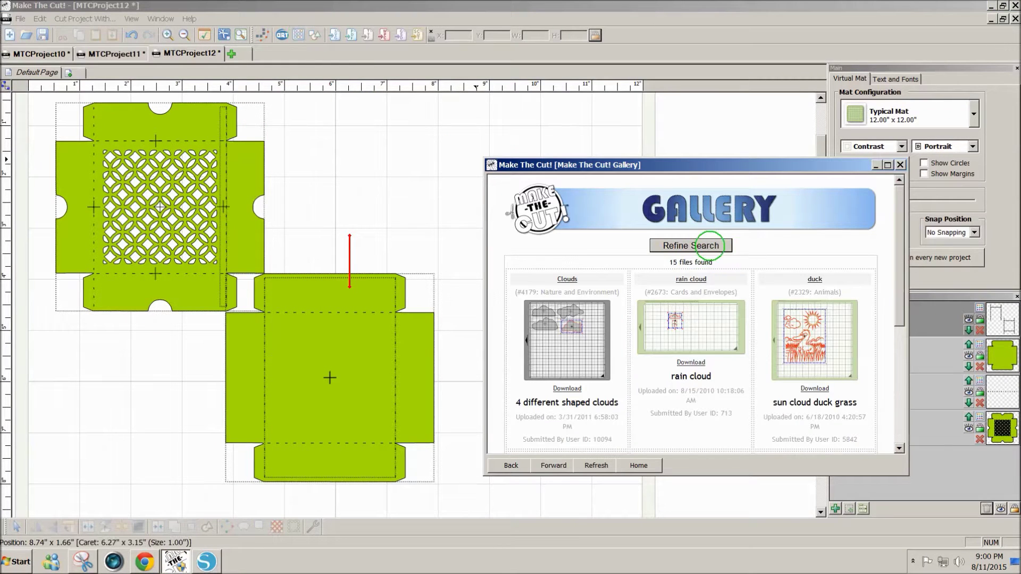
pyautogui.click(674, 245)
pyautogui.moveTo(692, 263); pyautogui.dragTo(656, 261)
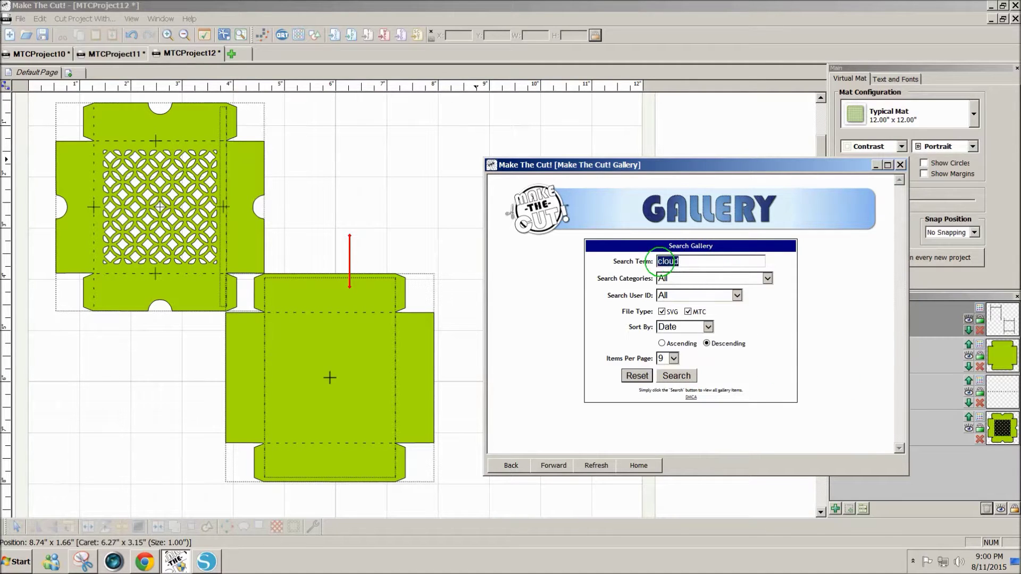
pyautogui.press('BackSpace')
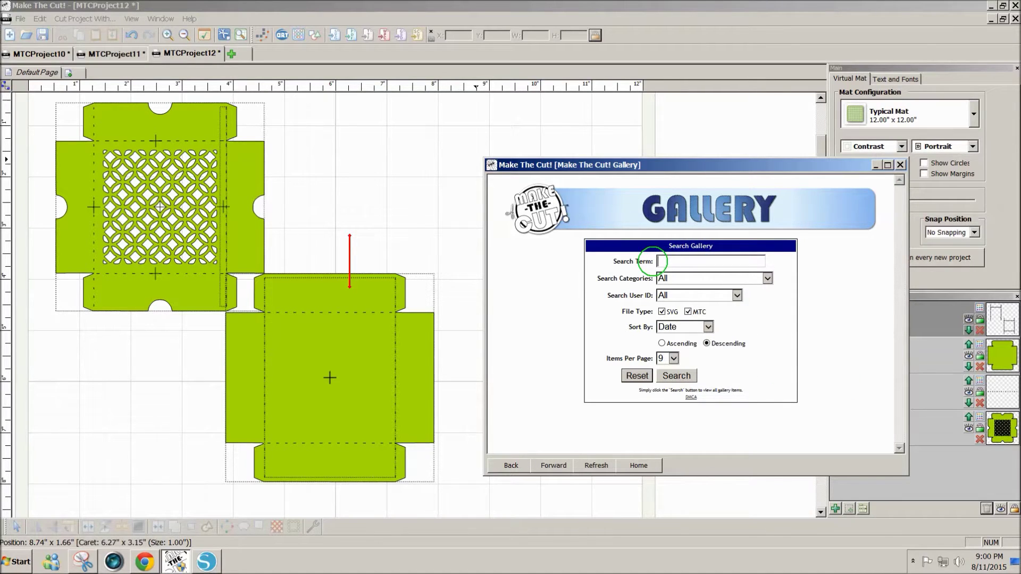
pyautogui.click(685, 375)
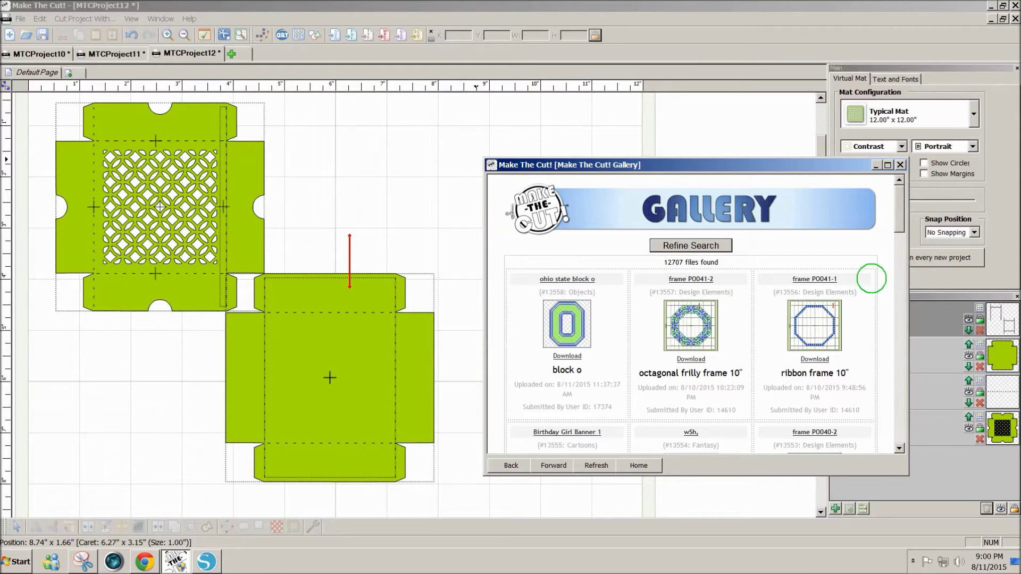
pyautogui.moveTo(897, 224); pyautogui.dragTo(914, 206)
pyautogui.click(899, 165)
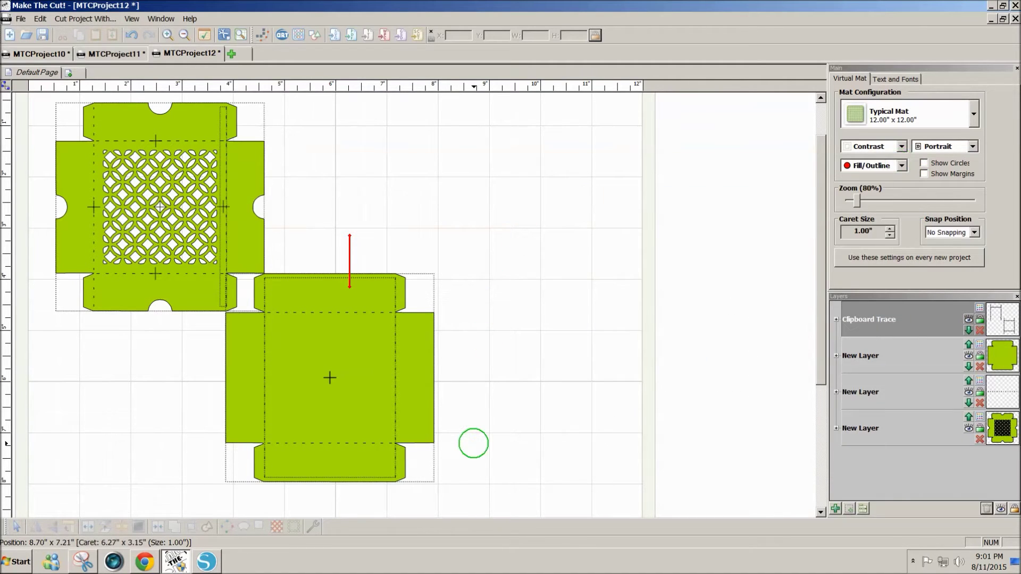